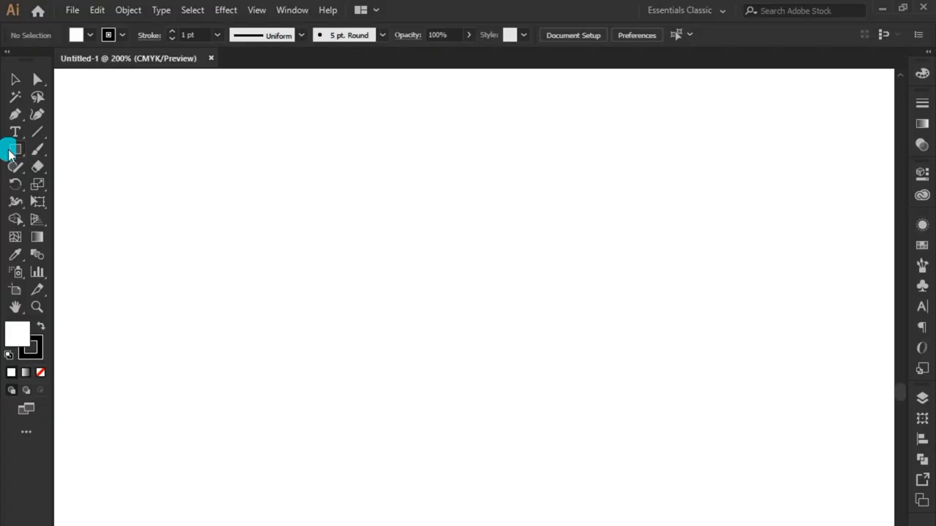
# Draw a 165 px circle and a concentric ~65 px inner circle, both unfilled with black outlines.
pyautogui.moveTo(10, 153); pyautogui.dragTo(76, 185)
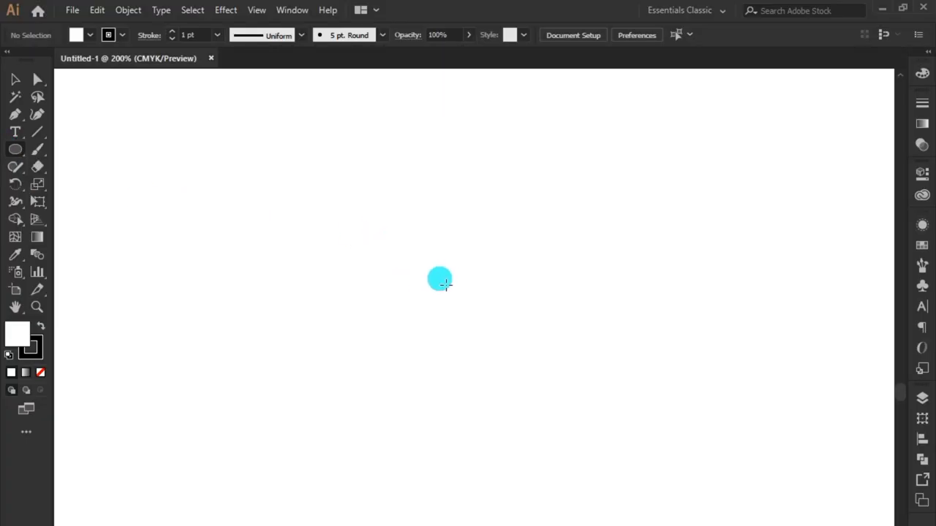
pyautogui.moveTo(444, 278)
pyautogui.mouseDown()
pyautogui.moveTo(483, 344)
pyautogui.moveTo(561, 438)
pyautogui.mouseUp()
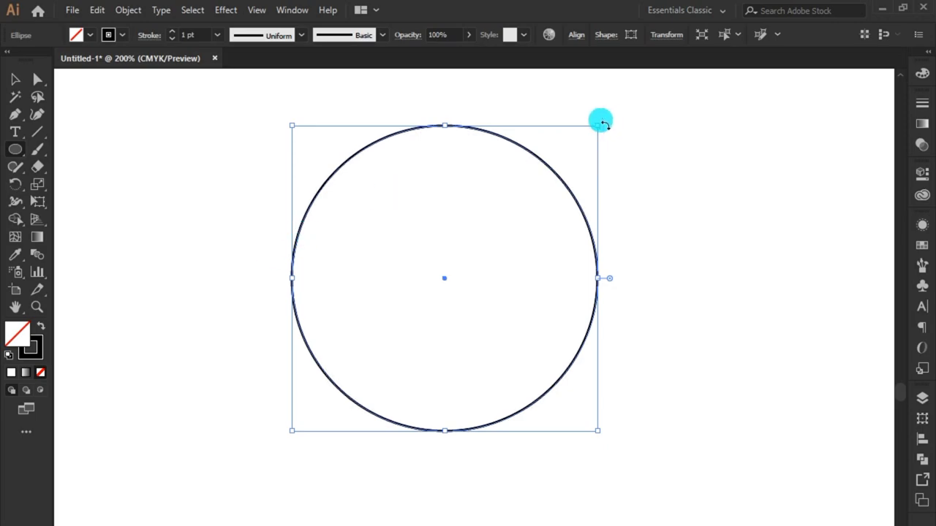
pyautogui.moveTo(599, 124); pyautogui.dragTo(569, 222)
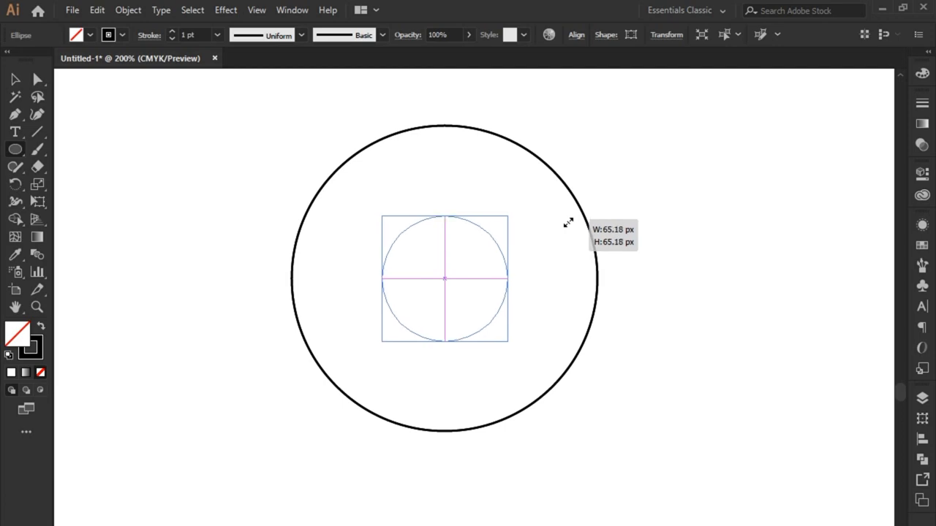
pyautogui.moveTo(570, 222); pyautogui.dragTo(567, 221)
pyautogui.click(11, 86)
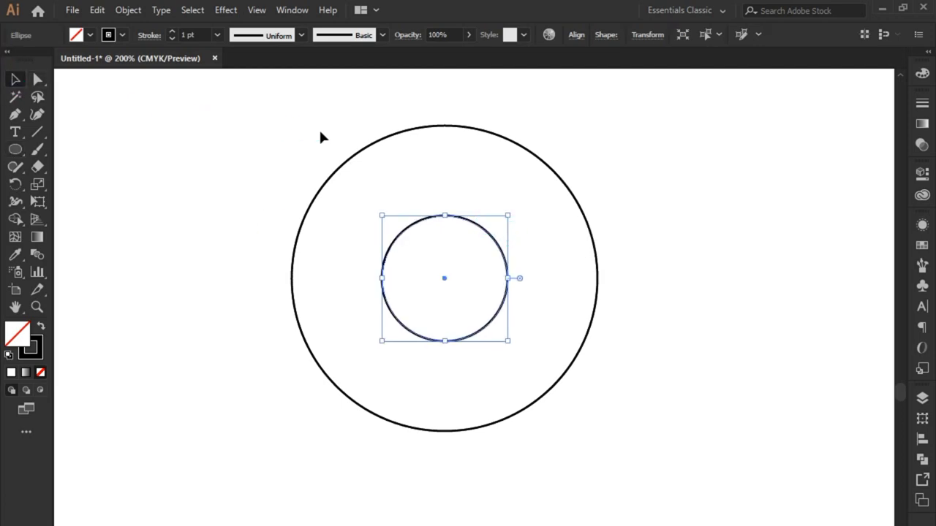
# Fill the large outer circle with near-black.
pyautogui.click(348, 168)
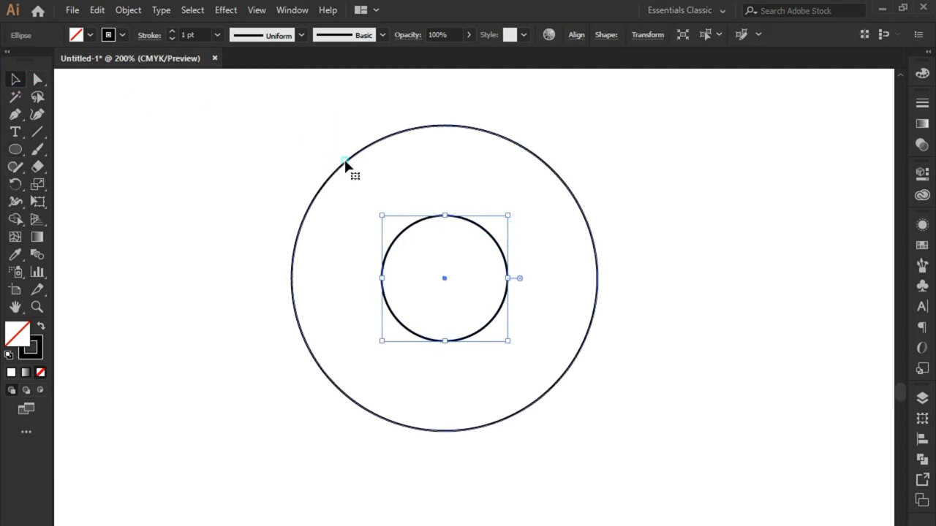
pyautogui.doubleClick(16, 330)
pyautogui.moveTo(284, 361); pyautogui.dragTo(276, 437)
pyautogui.click(593, 274)
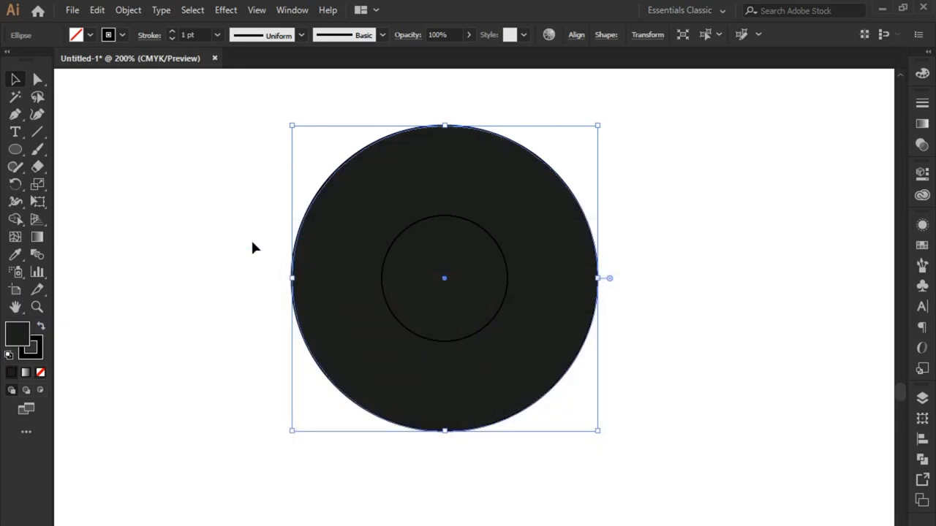
# Fill the inner circle with light grey #EDEDED.
pyautogui.click(15, 82)
pyautogui.click(385, 253)
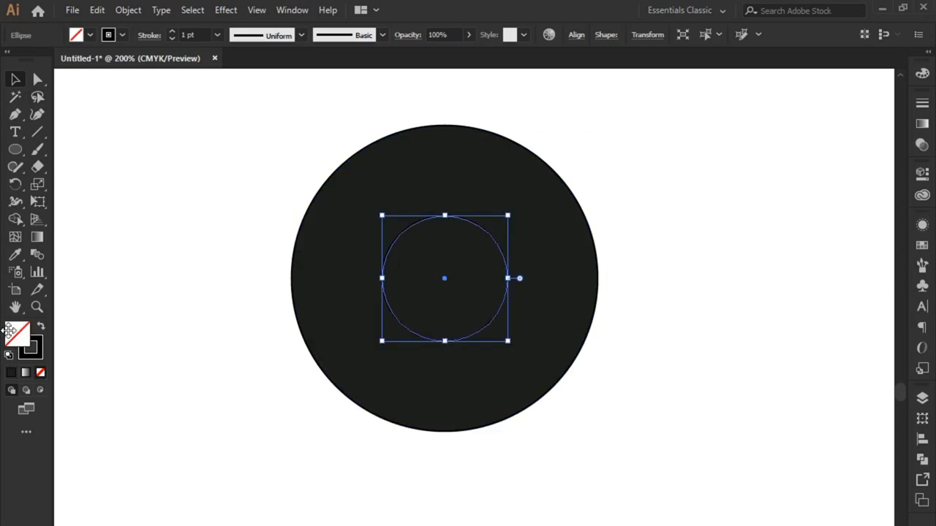
pyautogui.doubleClick(22, 337)
pyautogui.moveTo(294, 303); pyautogui.dragTo(285, 286)
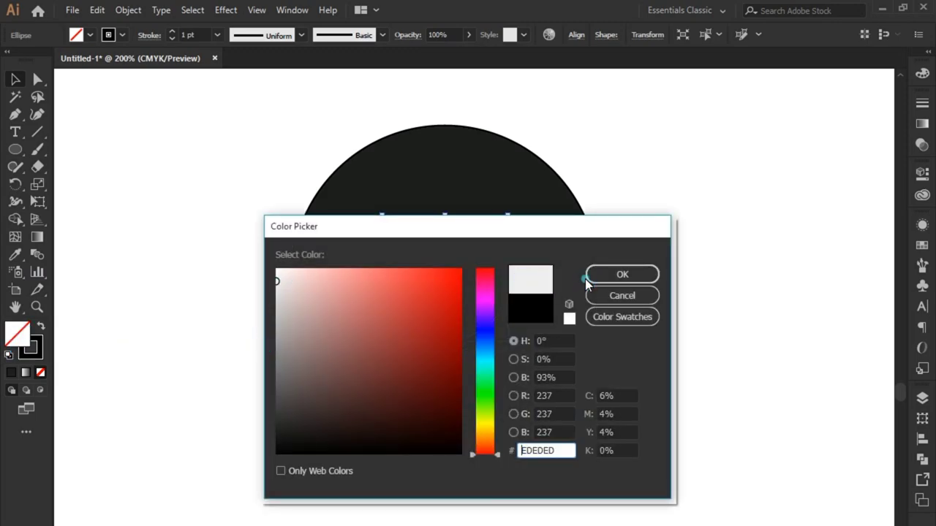
pyautogui.click(621, 274)
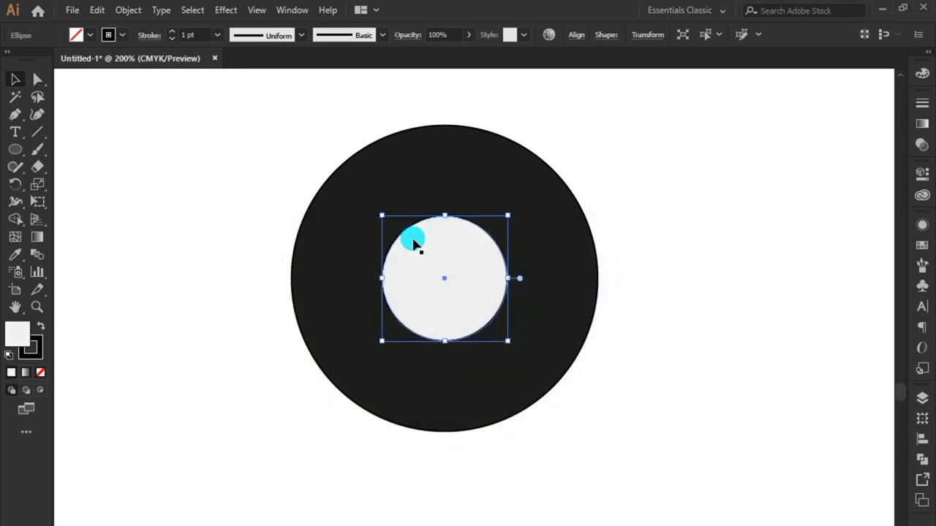
# Type the number 8 as a text object left of the ball.
pyautogui.click(14, 132)
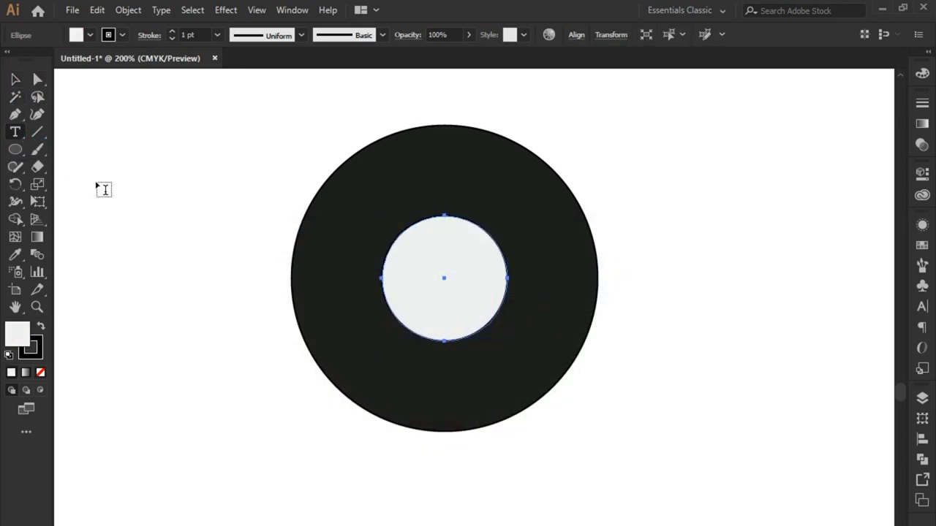
pyautogui.click(131, 267)
pyautogui.write('8')
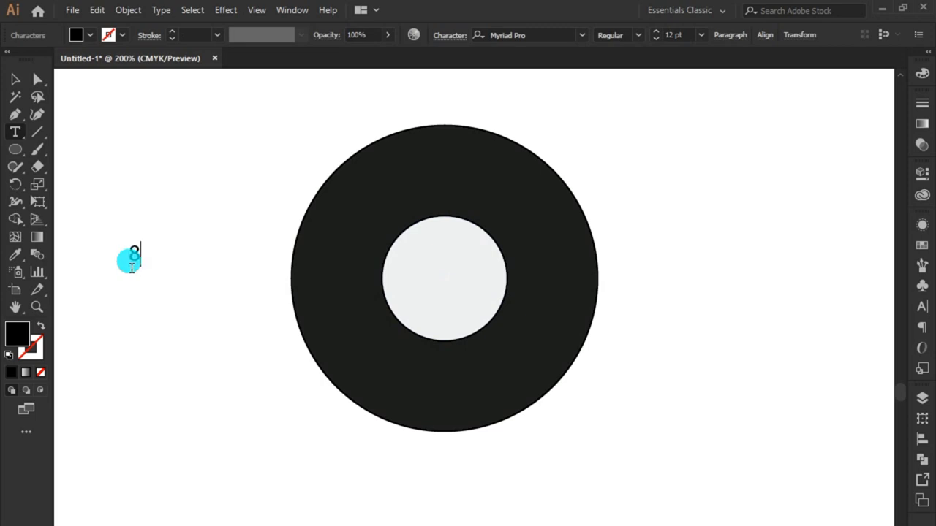
pyautogui.click(22, 86)
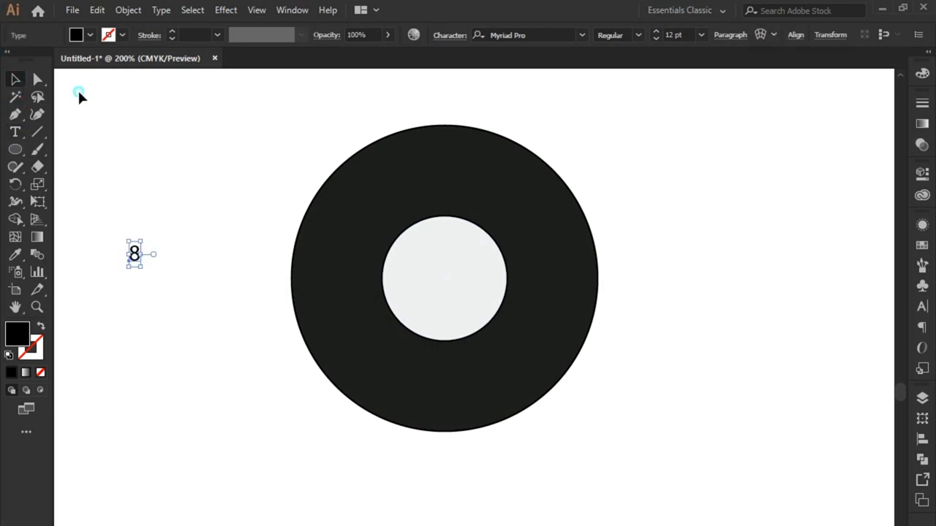
# Set the 8 in the Swis721 BlkCn BT Black font.
pyautogui.click(453, 35)
pyautogui.click(457, 59)
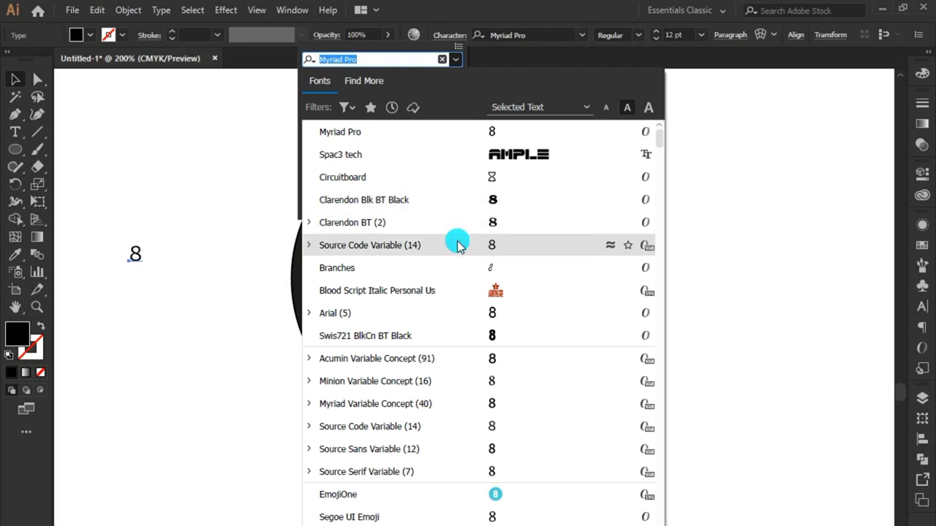
pyautogui.click(503, 336)
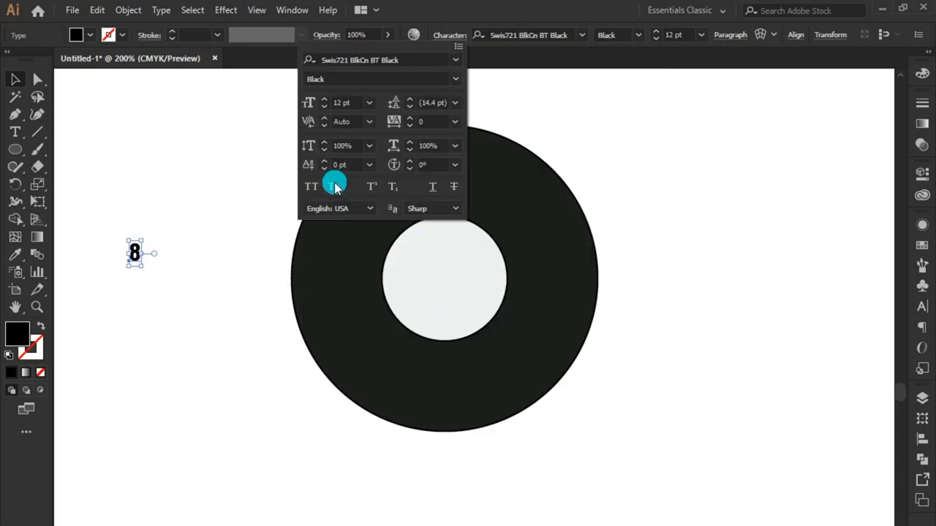
pyautogui.click(459, 42)
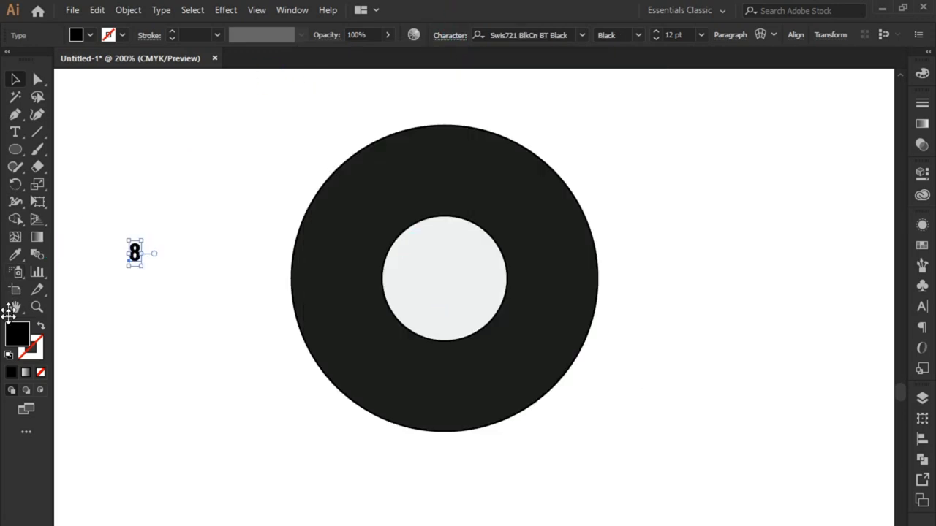
pyautogui.click(16, 254)
# Give the 8 the ball's dark colour with no stroke.
pyautogui.click(340, 305)
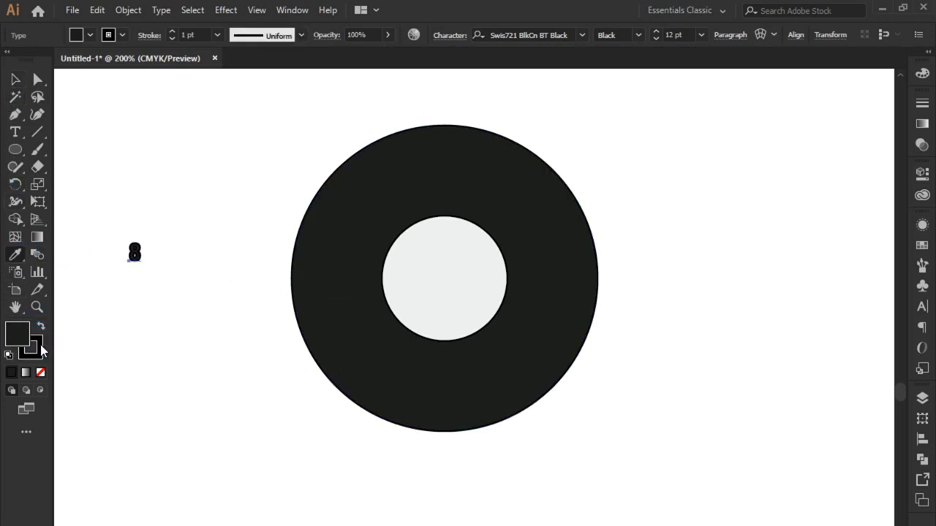
pyautogui.click(40, 351)
pyautogui.click(40, 376)
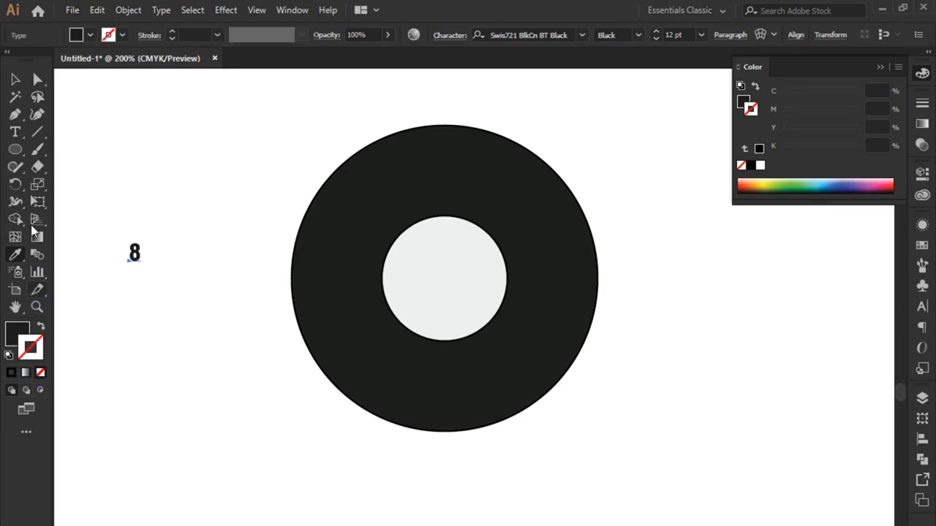
pyautogui.click(15, 81)
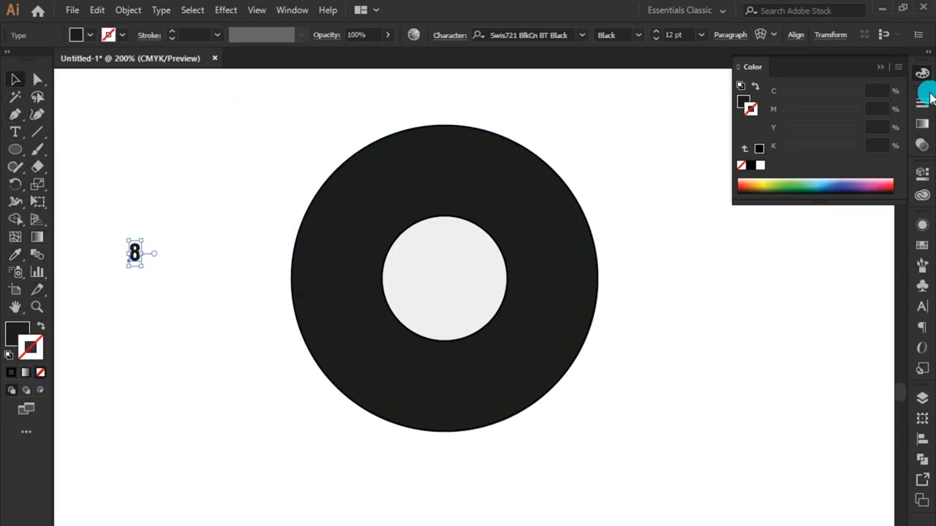
pyautogui.click(880, 66)
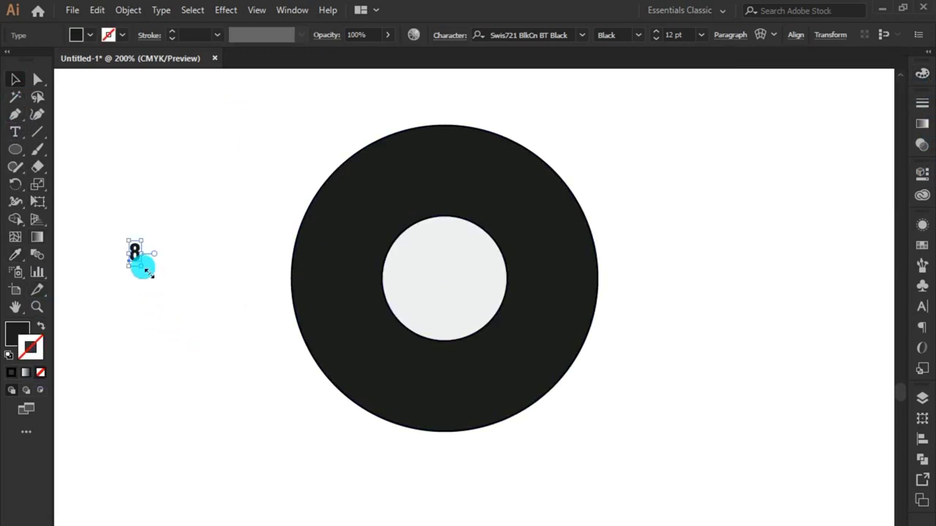
# Resize the 8 and move it into the ball's light inner circle.
pyautogui.moveTo(142, 265); pyautogui.dragTo(191, 339)
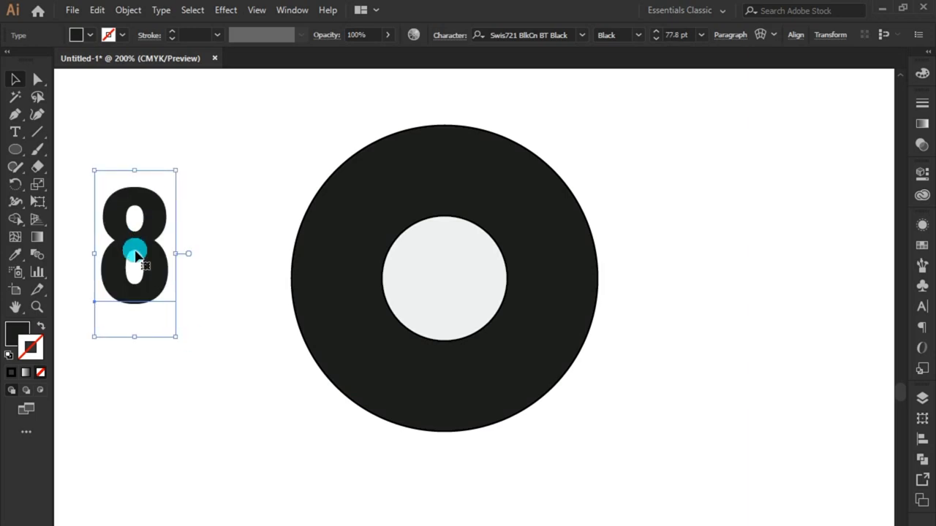
pyautogui.moveTo(135, 254); pyautogui.dragTo(452, 294)
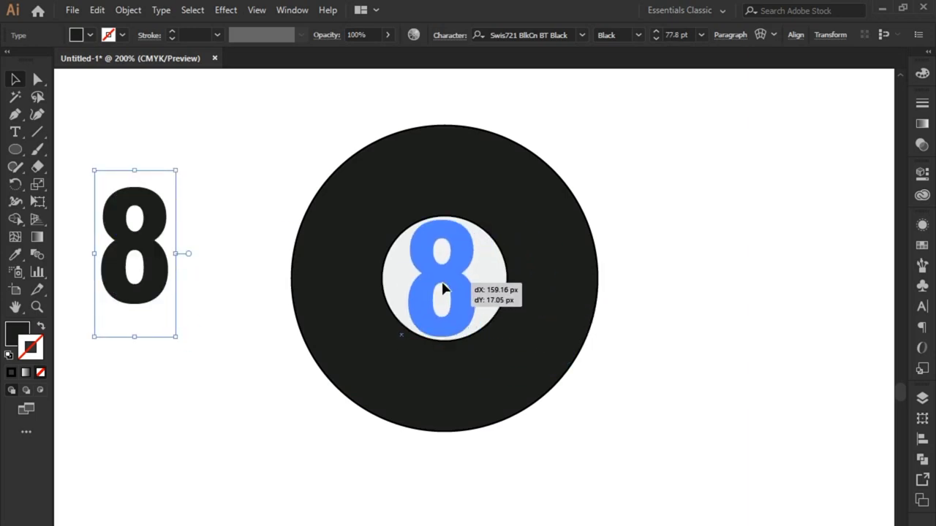
pyautogui.moveTo(452, 293); pyautogui.dragTo(428, 287)
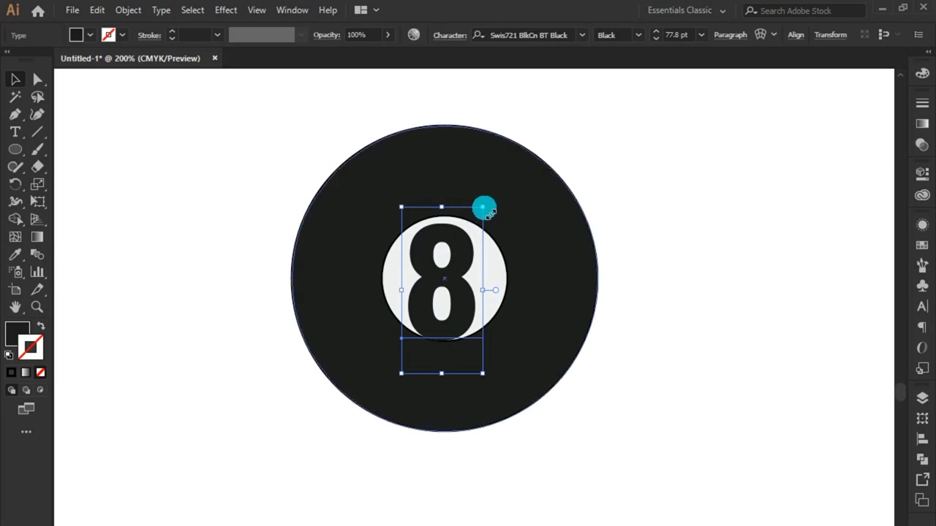
pyautogui.moveTo(485, 208); pyautogui.dragTo(482, 235)
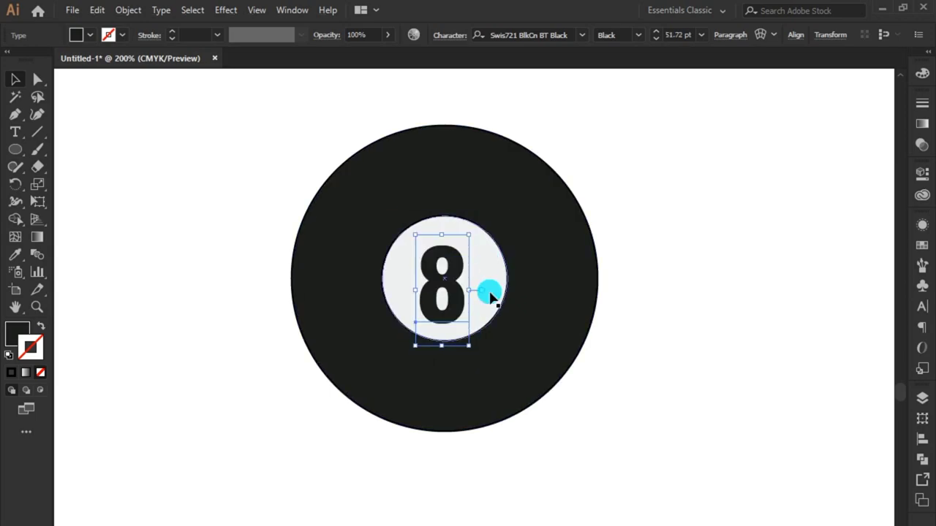
# Centre the 8 horizontally and vertically on the light circle, then nudge it slightly down.
pyautogui.keyDown('shift'); pyautogui.click(490, 296); pyautogui.keyUp('shift')
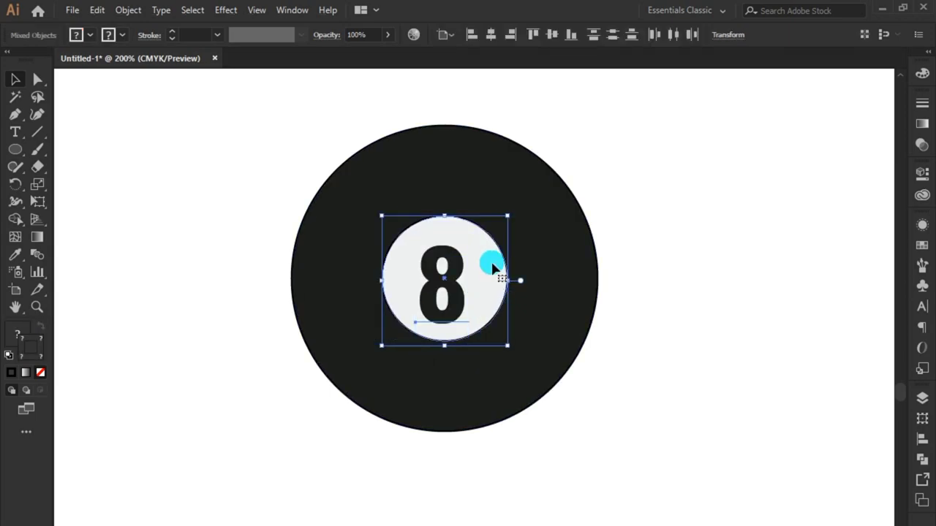
pyautogui.click(477, 219)
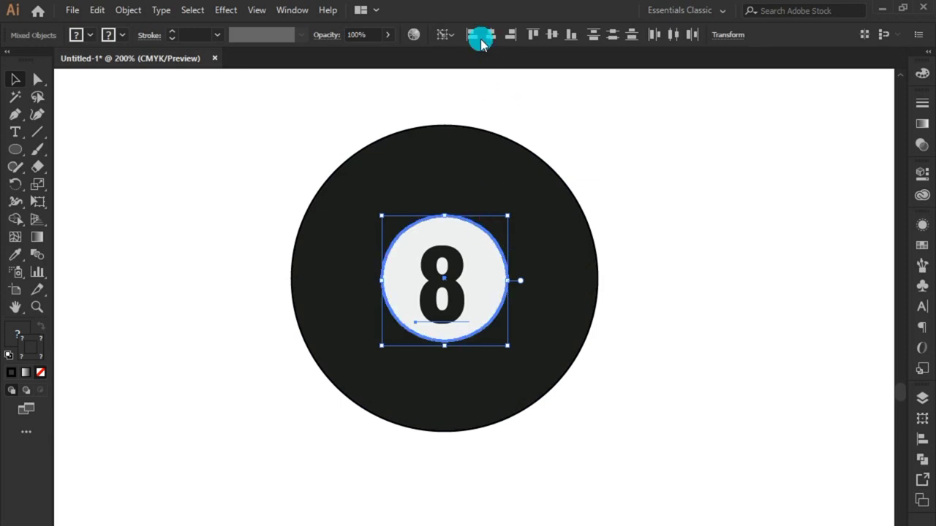
pyautogui.click(491, 35)
pyautogui.click(544, 37)
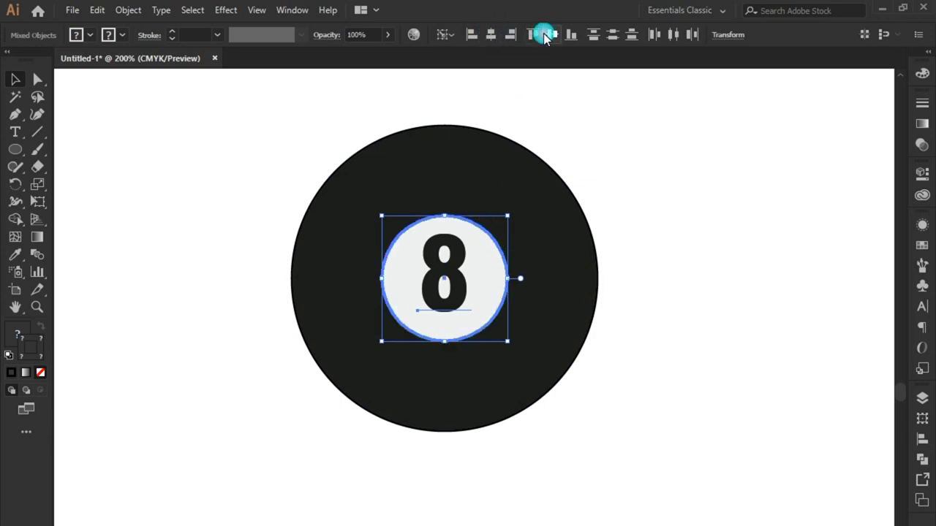
pyautogui.click(322, 178)
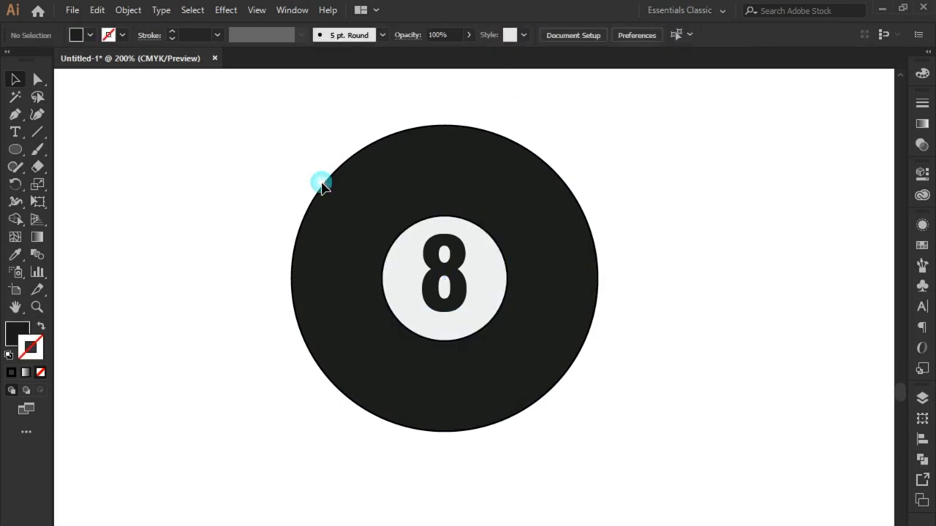
pyautogui.click(450, 275)
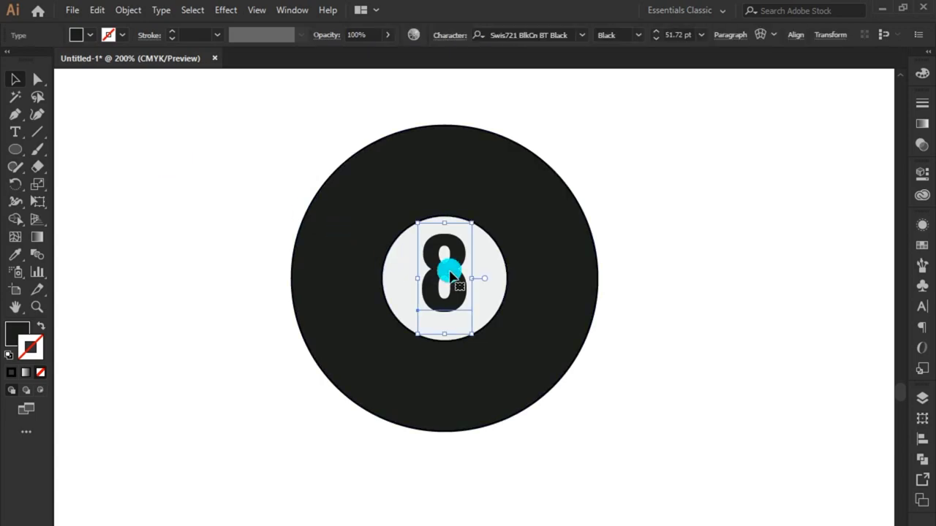
pyautogui.press('Down')
pyautogui.press('Down')
pyautogui.press('Down')
pyautogui.press('Down')
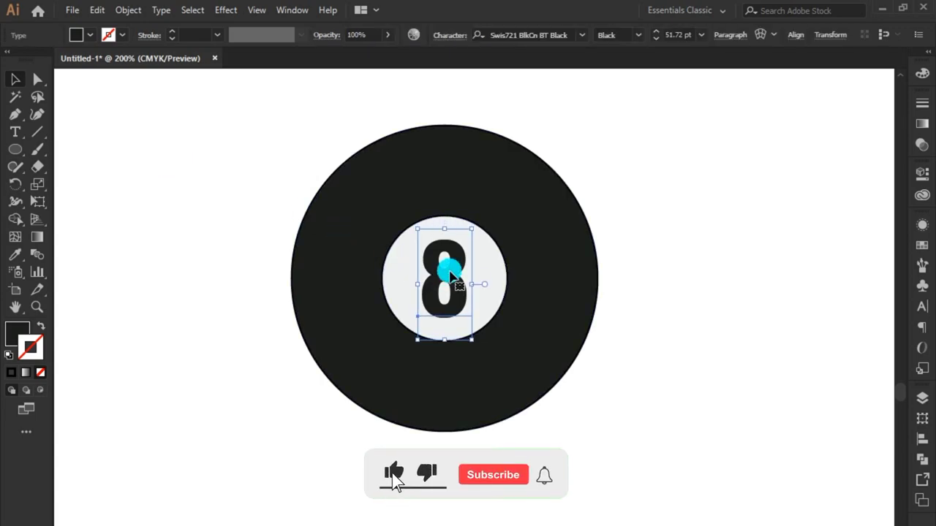
pyautogui.click(161, 145)
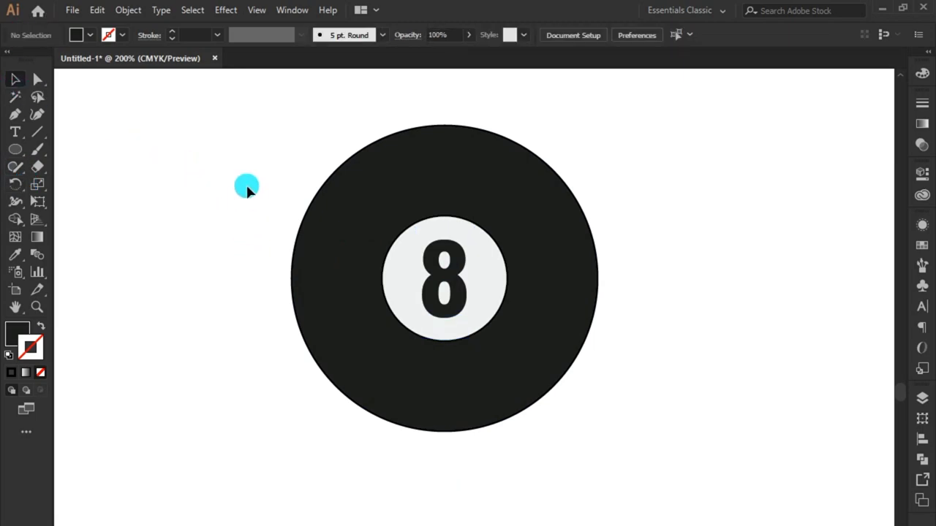
# Create a copy of the ball circle offset slightly up-left and select both circles.
pyautogui.click(326, 211)
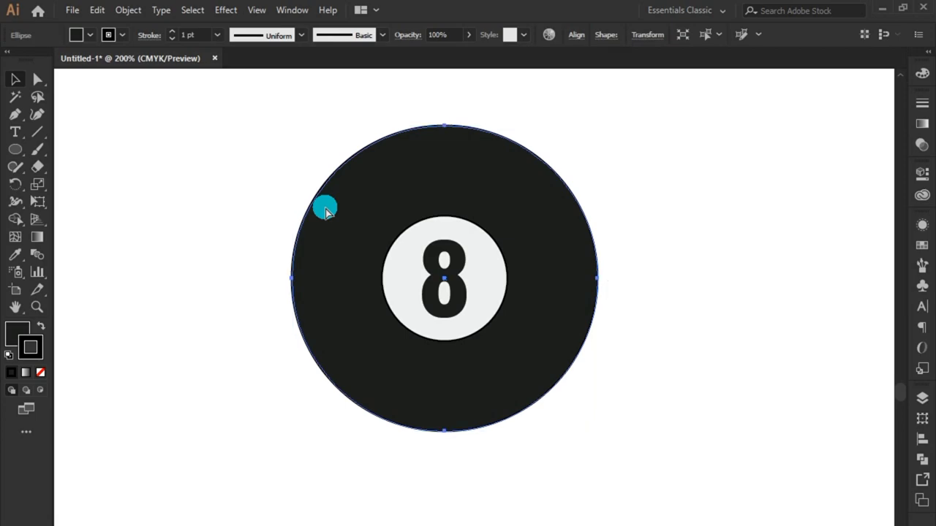
pyautogui.moveTo(330, 225); pyautogui.dragTo(313, 195)
pyautogui.moveTo(489, 369); pyautogui.dragTo(472, 354)
pyautogui.keyDown('shift'); pyautogui.click(539, 367); pyautogui.keyUp('shift')
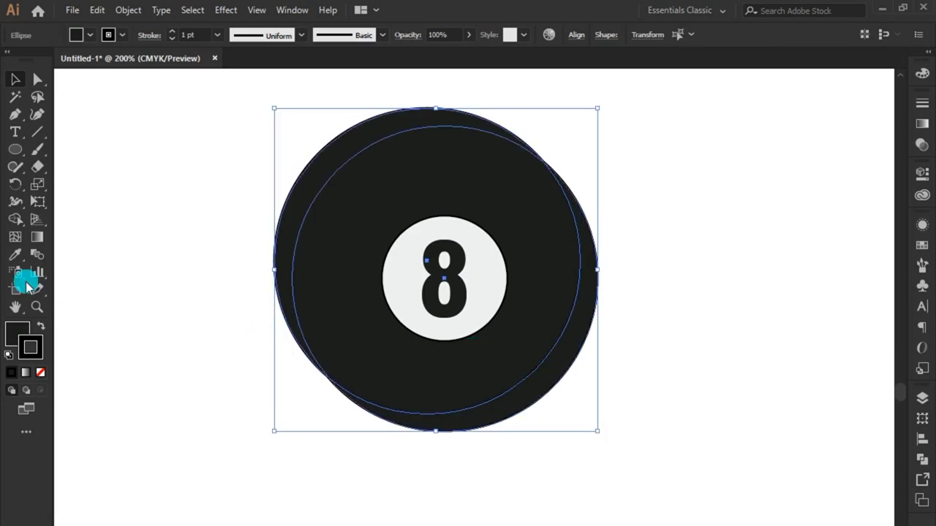
# Use Shape Builder to delete the upper-left and copy regions, leaving a lower-right crescent.
pyautogui.click(18, 223)
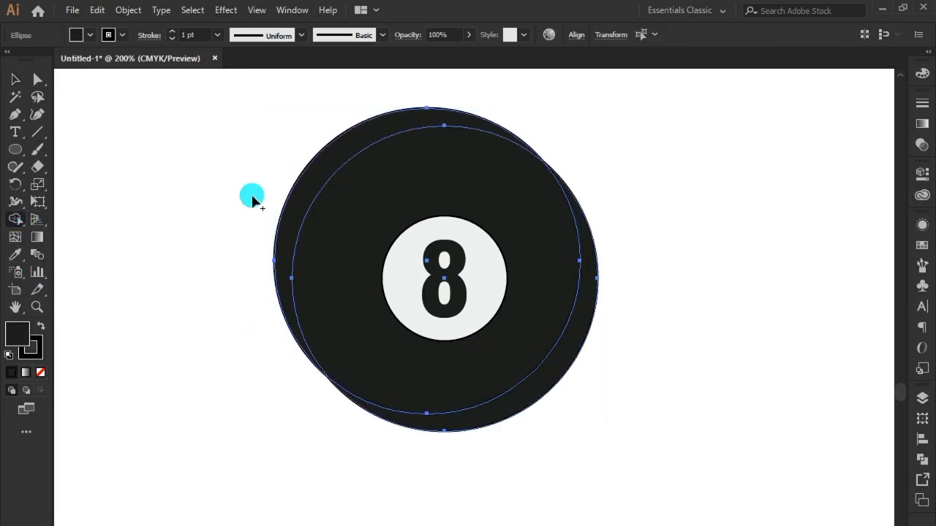
pyautogui.keyDown('alt'); pyautogui.click(324, 175); pyautogui.keyUp('alt')
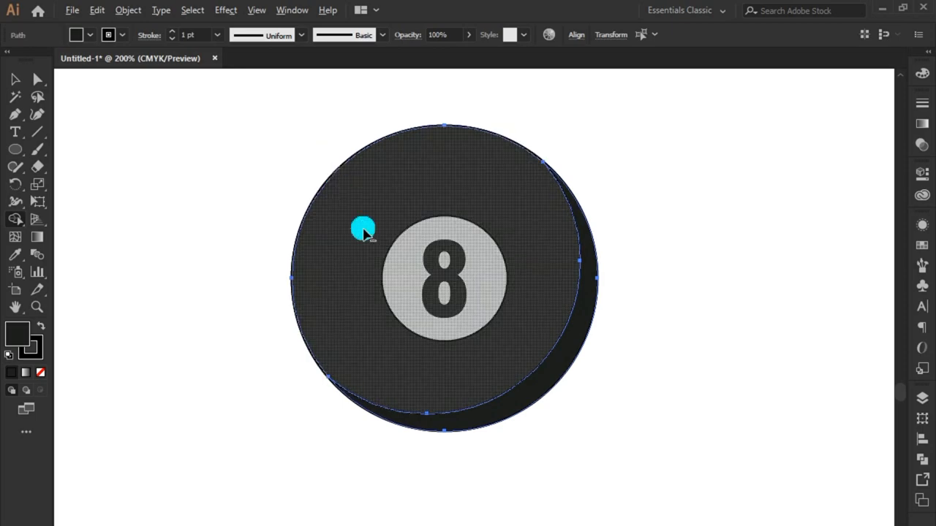
pyautogui.keyDown('alt'); pyautogui.click(363, 232); pyautogui.keyUp('alt')
pyautogui.click(19, 87)
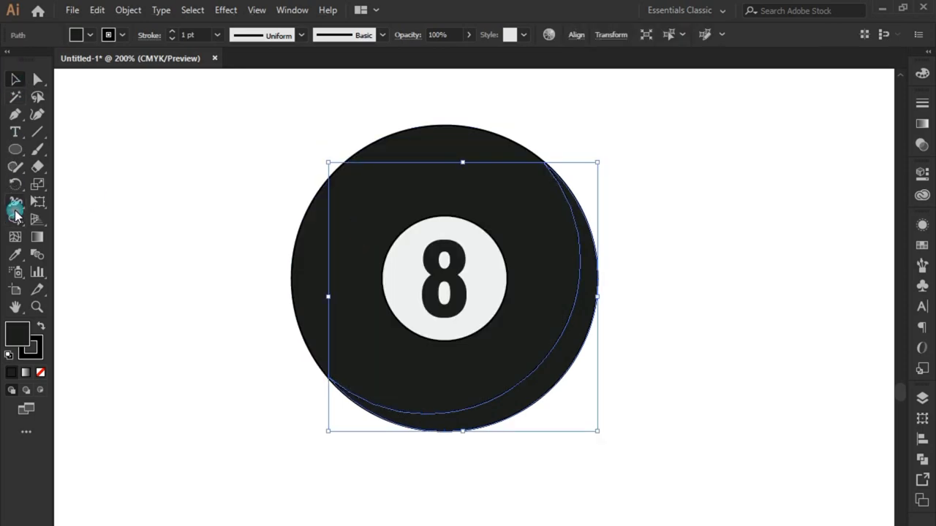
# Give the crescent no stroke and a pure black #000000 fill.
pyautogui.click(33, 350)
pyautogui.click(40, 373)
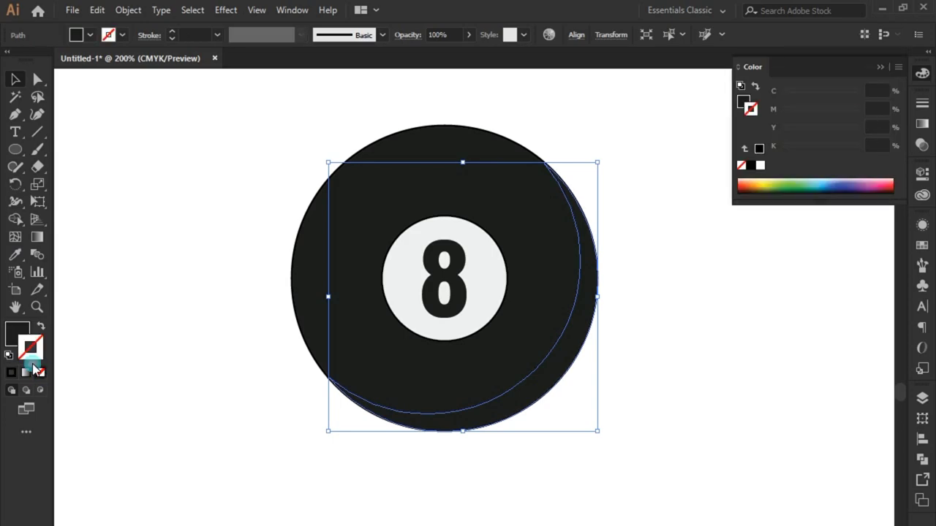
pyautogui.doubleClick(17, 333)
pyautogui.moveTo(278, 431); pyautogui.dragTo(265, 455)
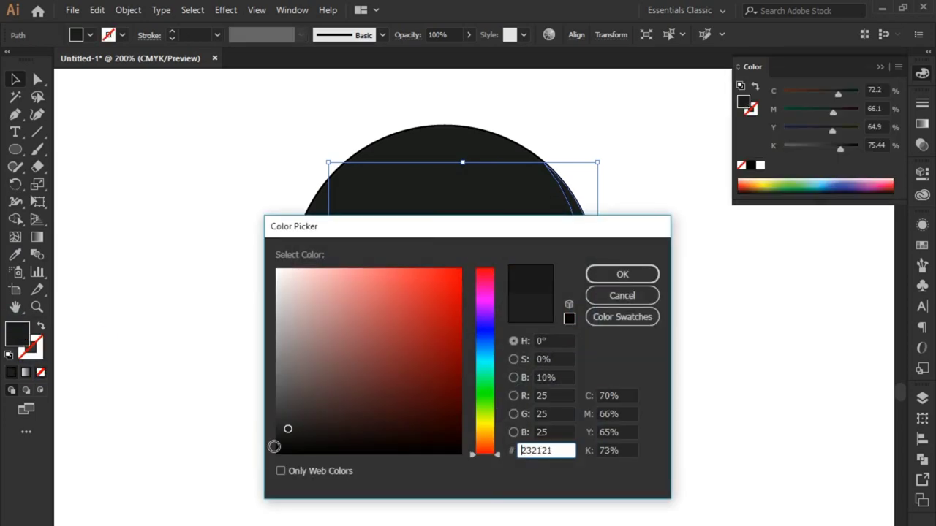
pyautogui.moveTo(265, 495); pyautogui.dragTo(290, 462)
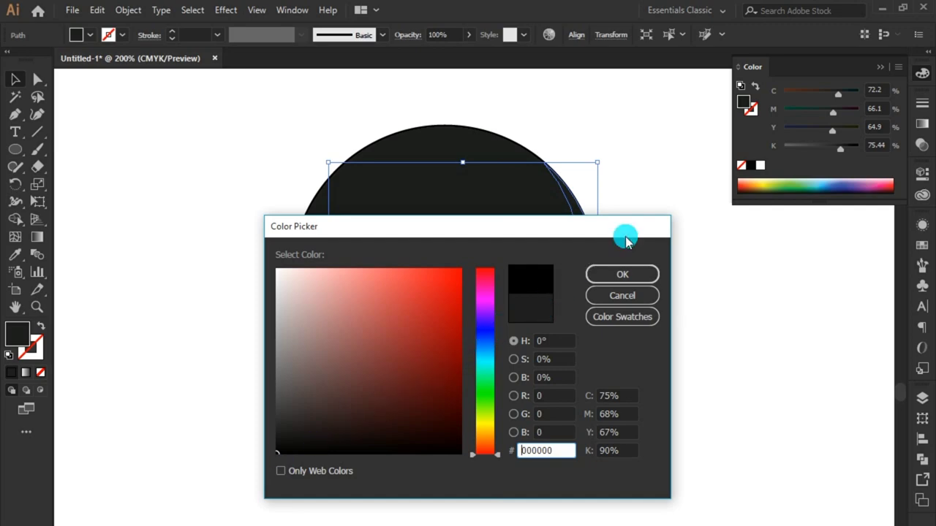
pyautogui.click(623, 273)
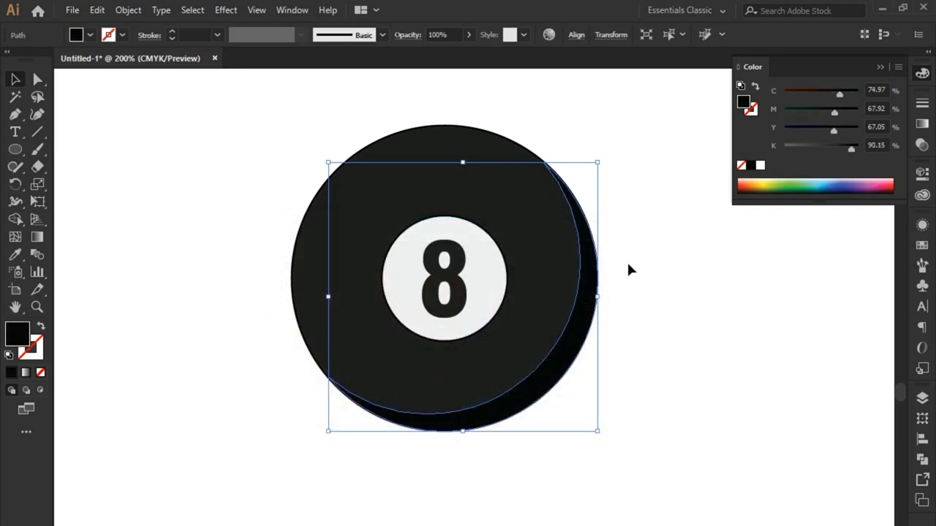
pyautogui.click(882, 69)
pyautogui.click(726, 226)
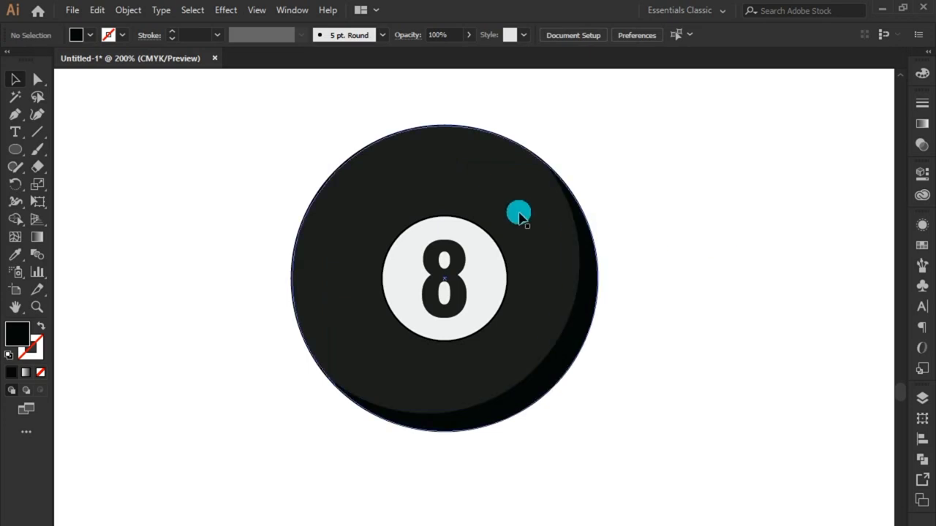
# Make a slightly smaller copy of the ball circle.
pyautogui.click(475, 197)
pyautogui.keyDown('ctrl'); pyautogui.click(475, 198); pyautogui.keyUp('ctrl')
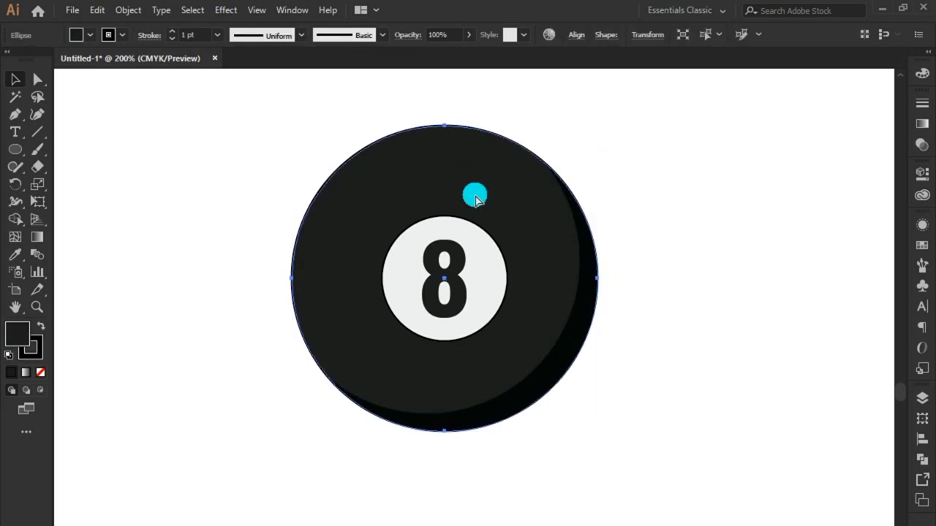
pyautogui.click(475, 197)
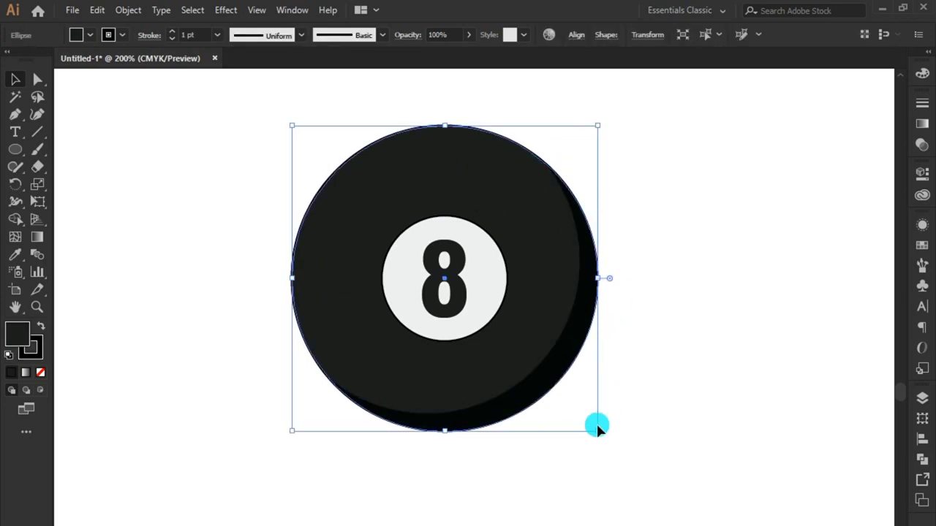
pyautogui.moveTo(598, 432); pyautogui.dragTo(592, 416)
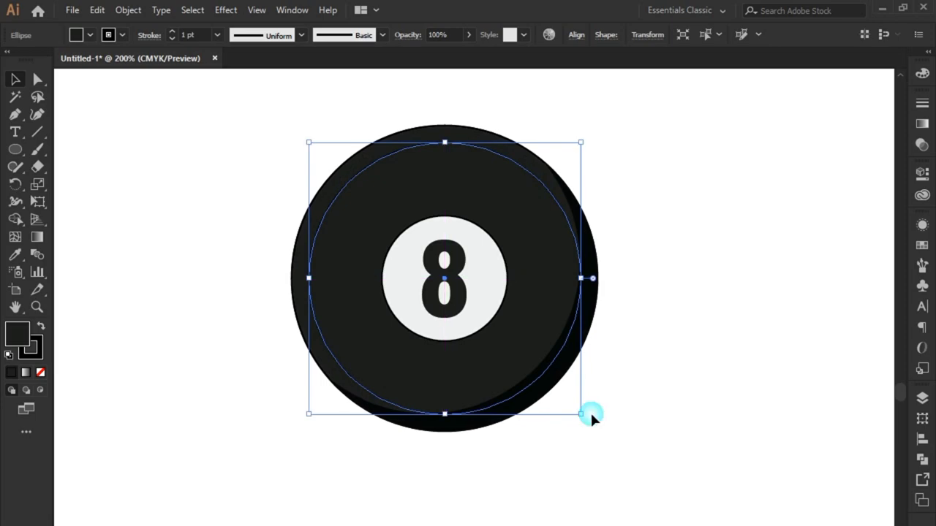
# Fill the smaller circle with a diagonal white-to-black linear gradient at -48°.
pyautogui.click(29, 373)
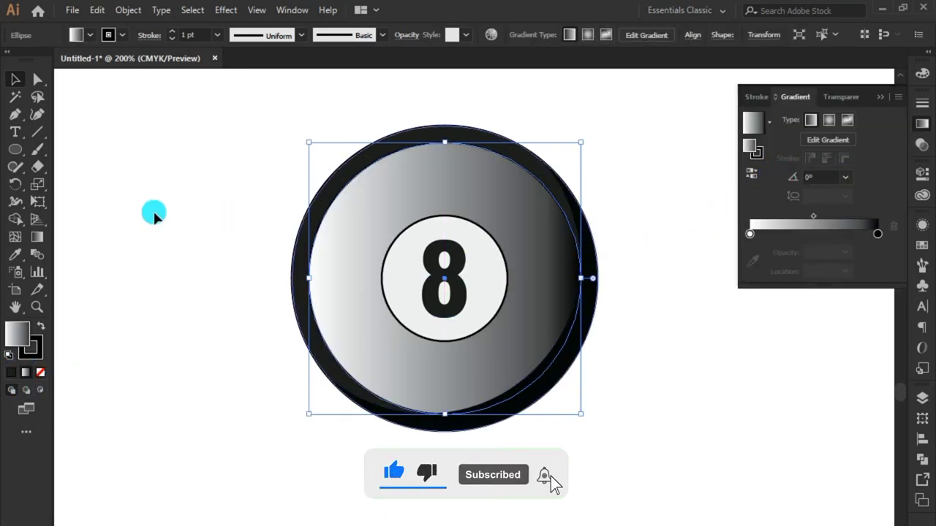
pyautogui.click(32, 237)
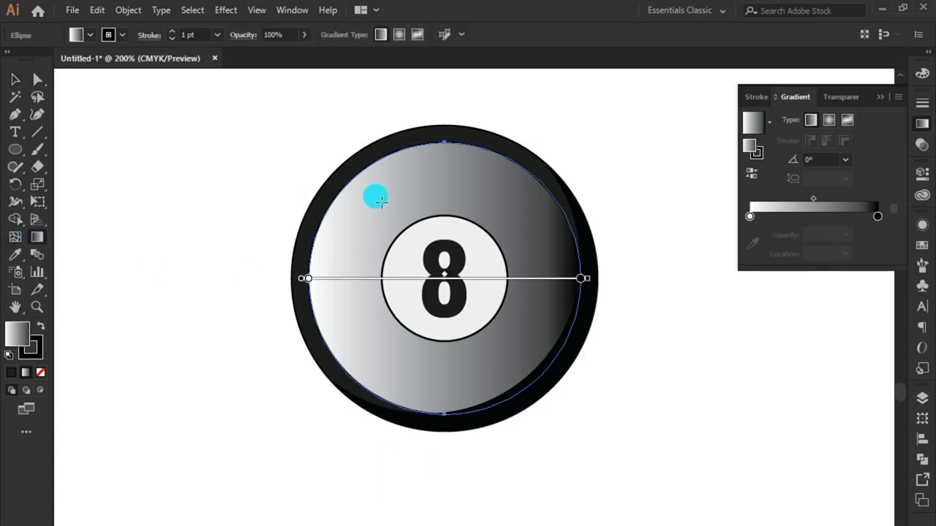
pyautogui.moveTo(359, 190)
pyautogui.mouseDown()
pyautogui.moveTo(545, 384)
pyautogui.moveTo(533, 384)
pyautogui.mouseUp()
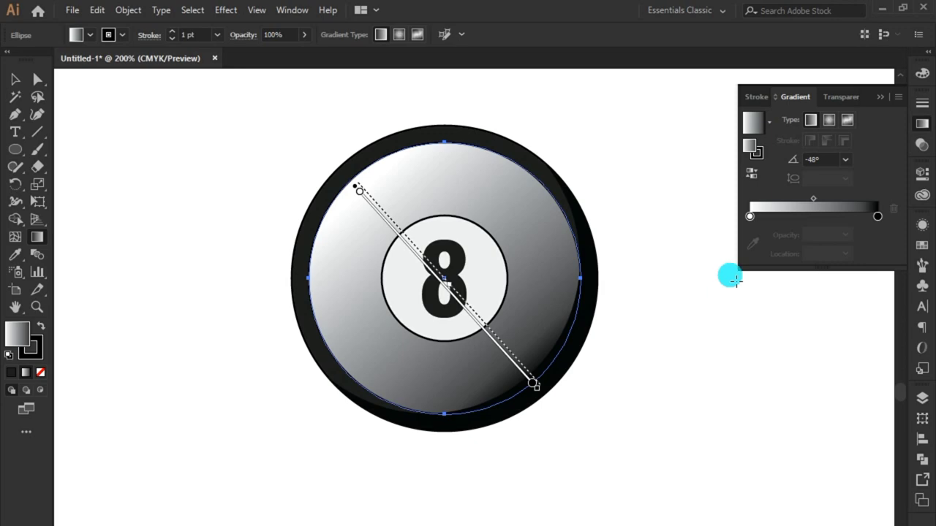
# Set the black gradient stop to 0% opacity at 45.25% and the white stop to 30%.
pyautogui.click(878, 217)
pyautogui.doubleClick(878, 216)
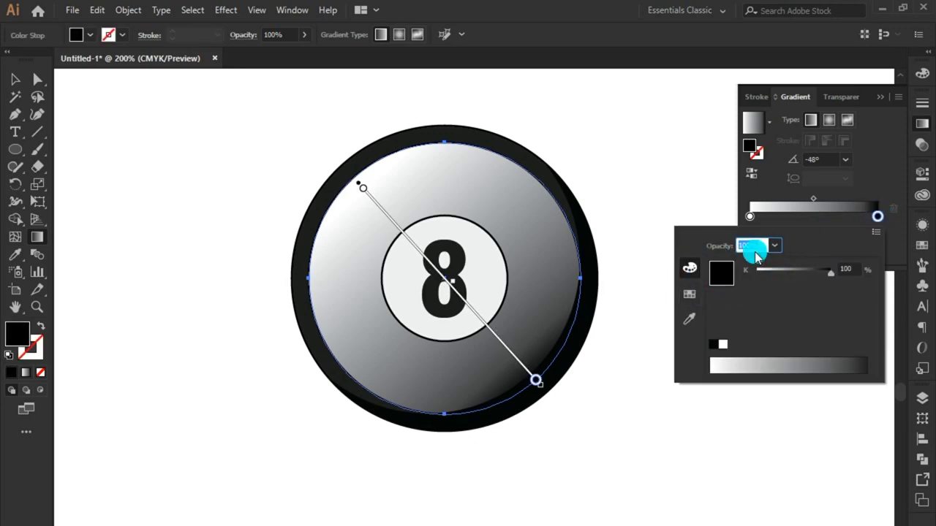
pyautogui.click(774, 188)
pyautogui.click(845, 235)
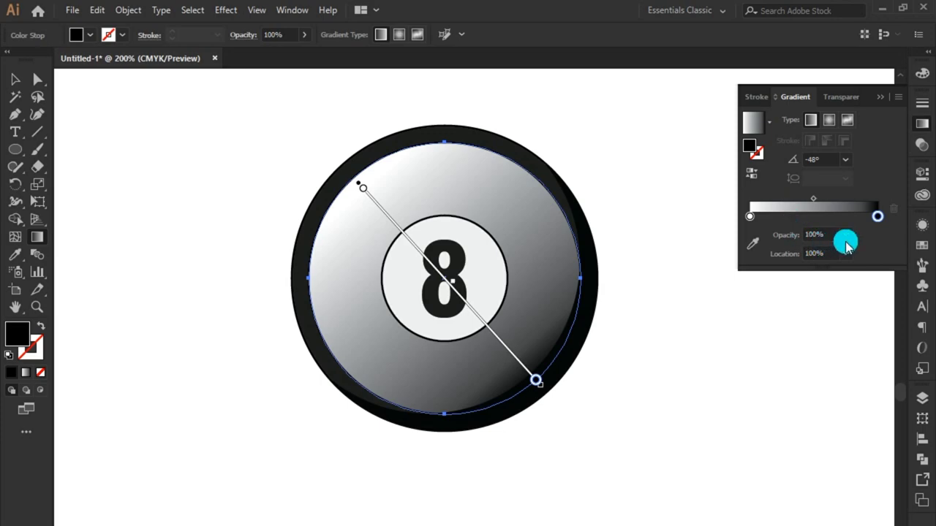
pyautogui.click(852, 247)
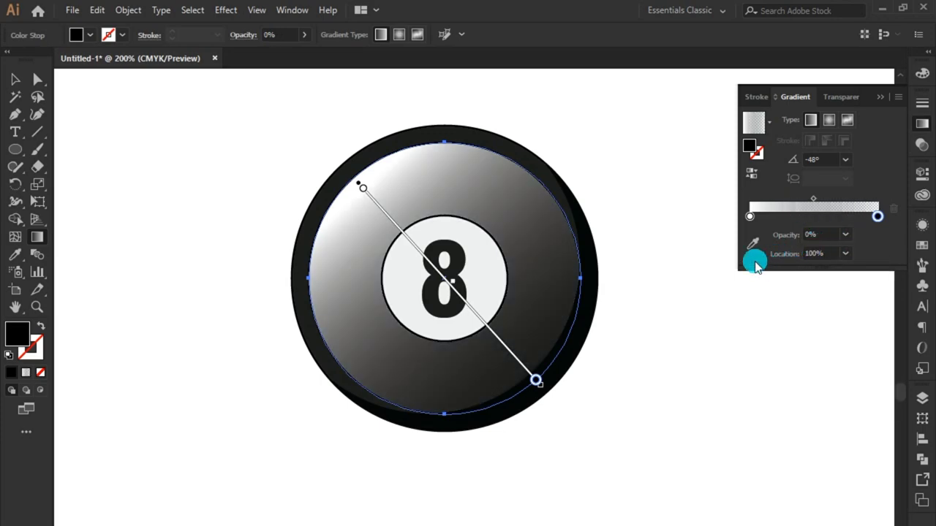
pyautogui.click(747, 216)
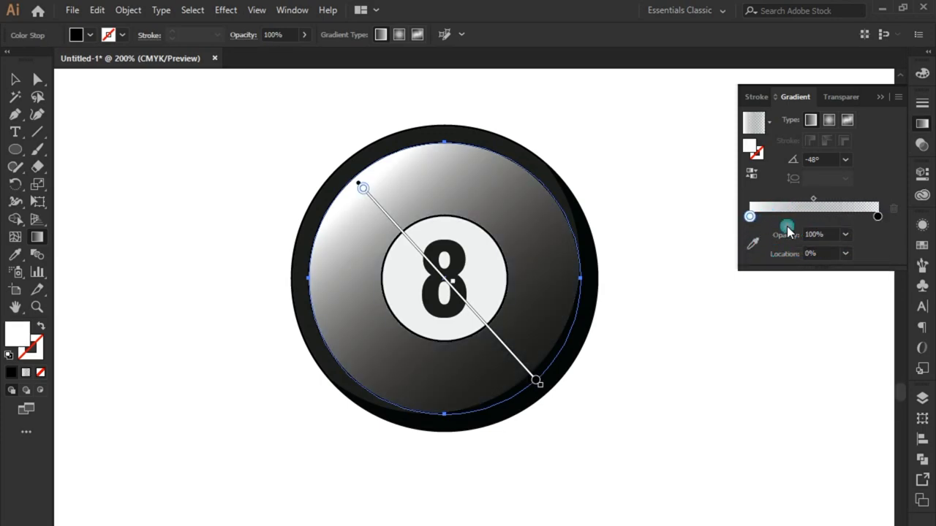
pyautogui.click(845, 234)
pyautogui.click(861, 297)
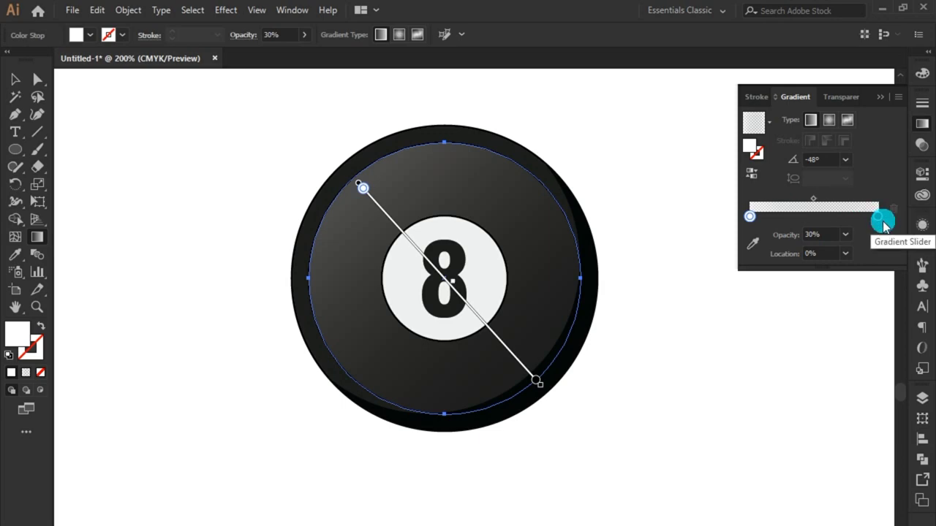
pyautogui.moveTo(878, 217); pyautogui.dragTo(807, 217)
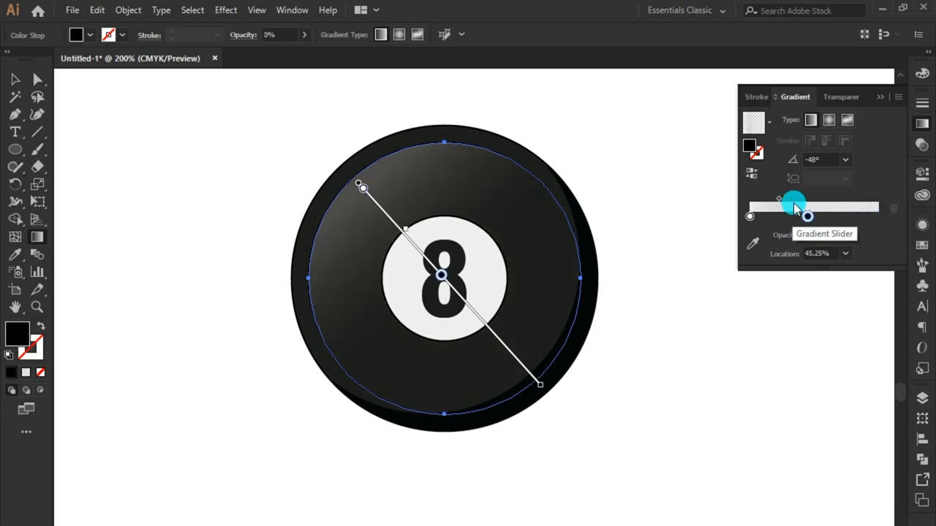
pyautogui.click(13, 80)
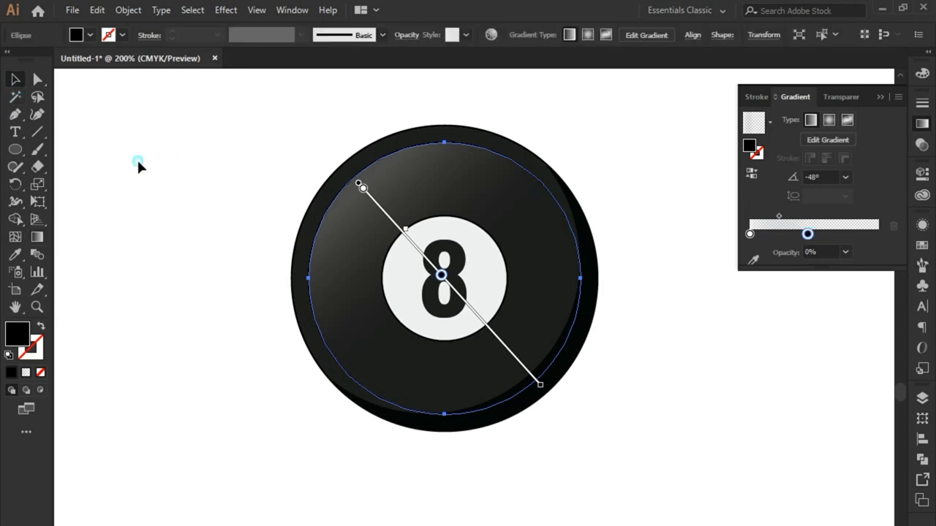
pyautogui.click(504, 371)
# Remove the highlight circle's outline and enlarge it to 158.41 px.
pyautogui.moveTo(581, 415); pyautogui.dragTo(590, 425)
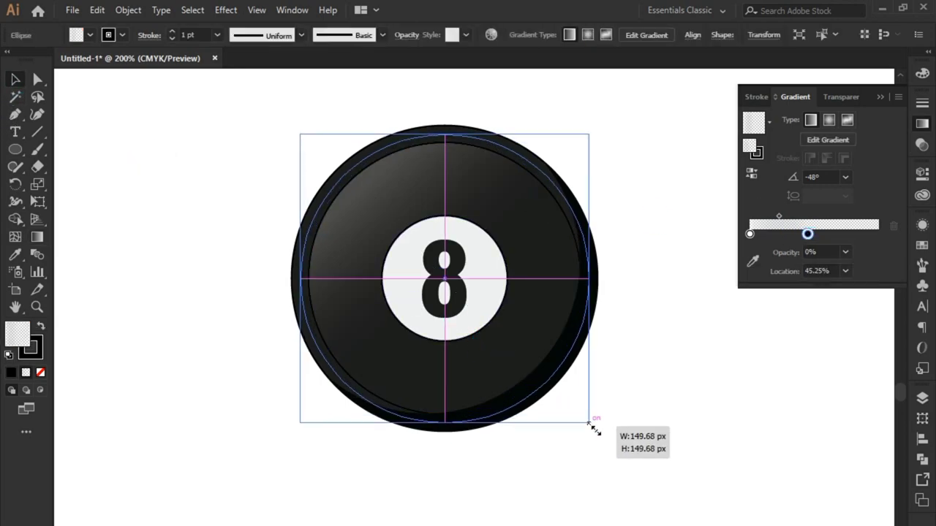
pyautogui.click(36, 357)
pyautogui.click(40, 373)
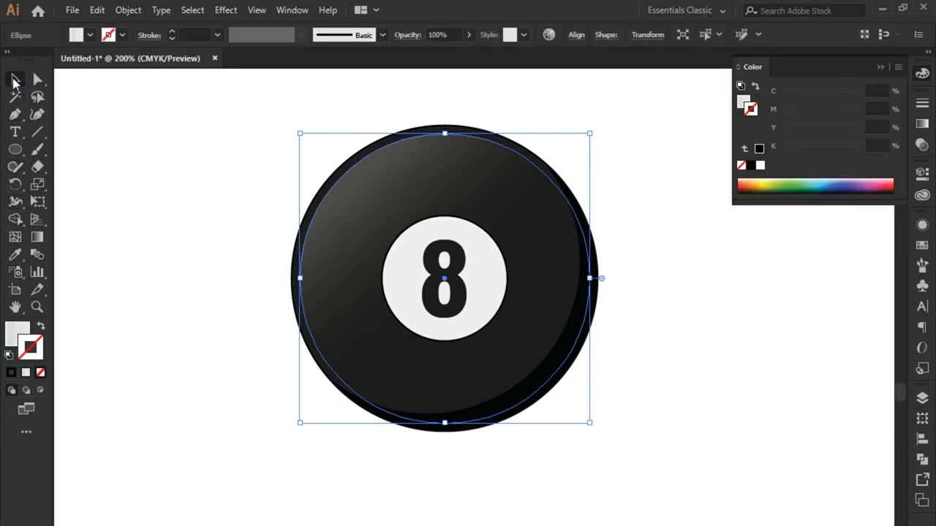
pyautogui.click(171, 183)
pyautogui.click(314, 203)
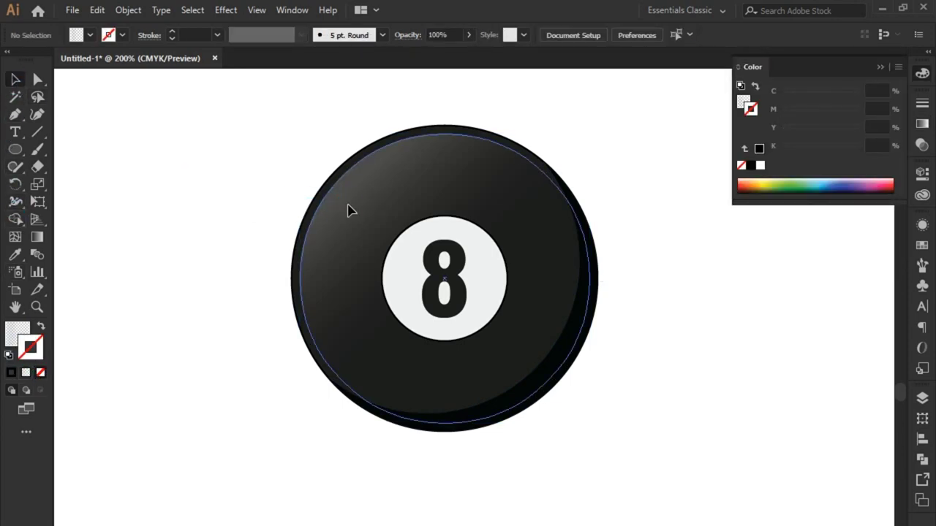
pyautogui.click(414, 218)
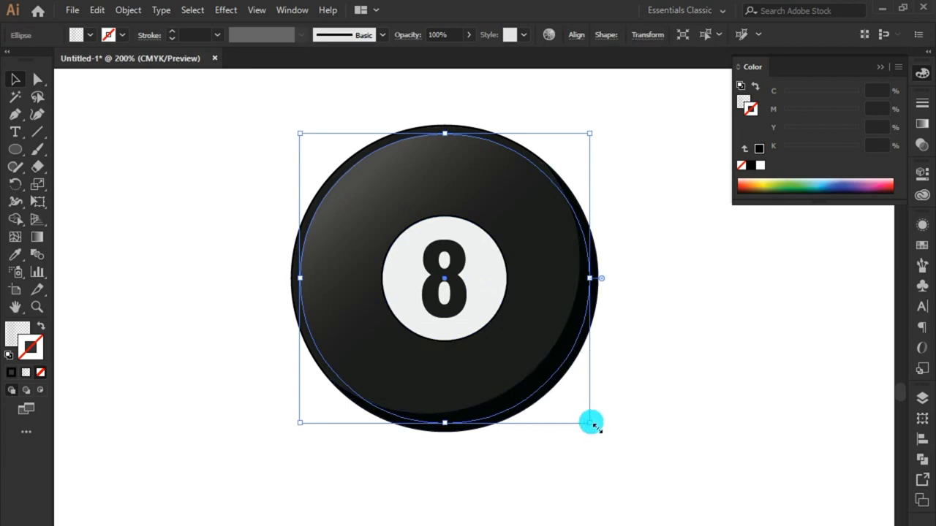
pyautogui.moveTo(591, 423); pyautogui.dragTo(598, 462)
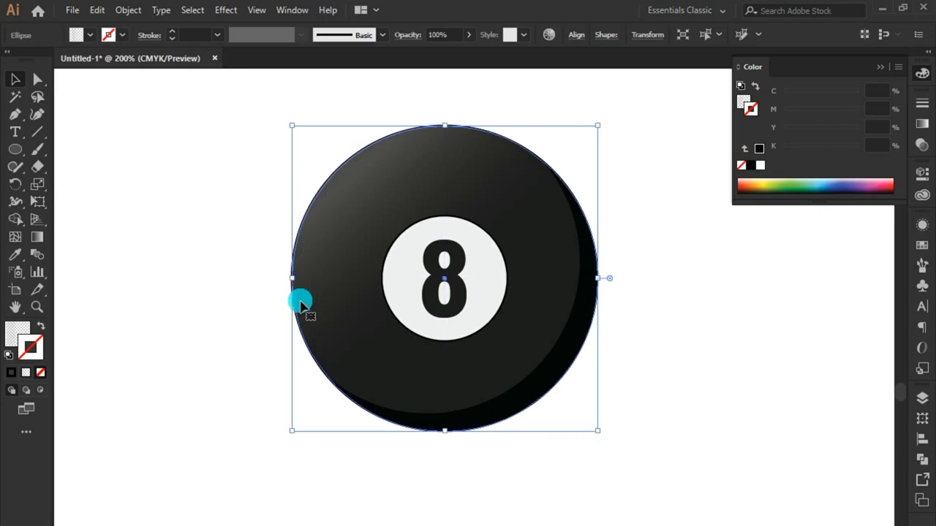
pyautogui.click(199, 208)
# Draw a new circle outward from the 8's centre matching the ball's size.
pyautogui.keyDown('alt'); pyautogui.scroll(-1, 195, 199); pyautogui.keyUp('alt')
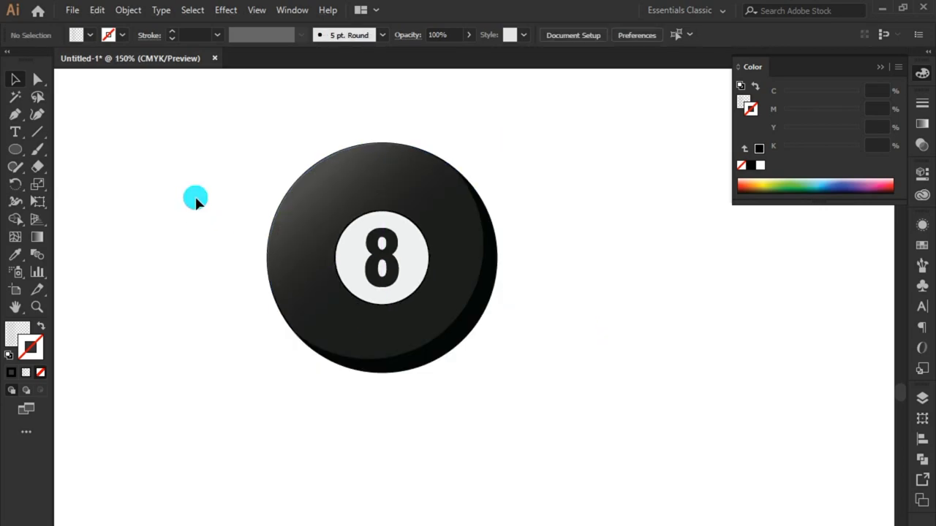
pyautogui.keyDown('alt'); pyautogui.scroll(1, 253, 131); pyautogui.keyUp('alt')
pyautogui.click(373, 187)
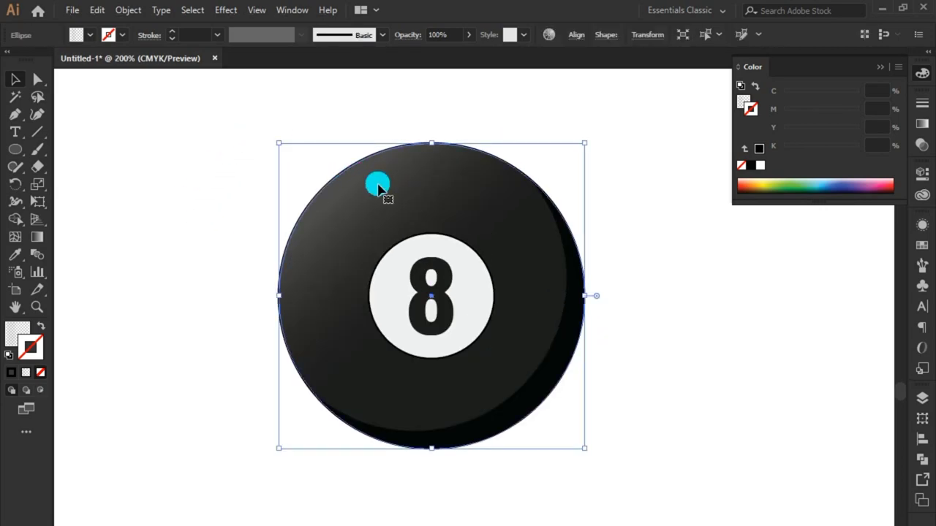
pyautogui.click(15, 149)
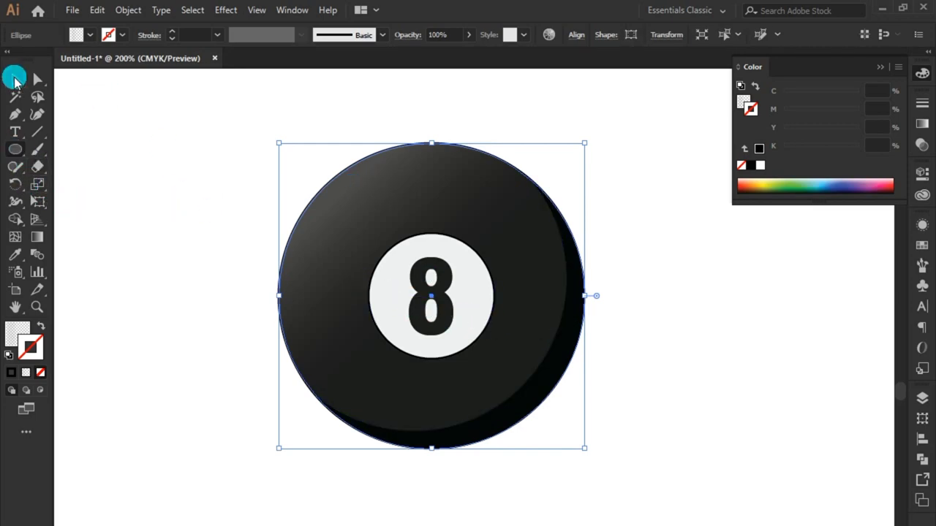
pyautogui.click(15, 79)
pyautogui.click(119, 122)
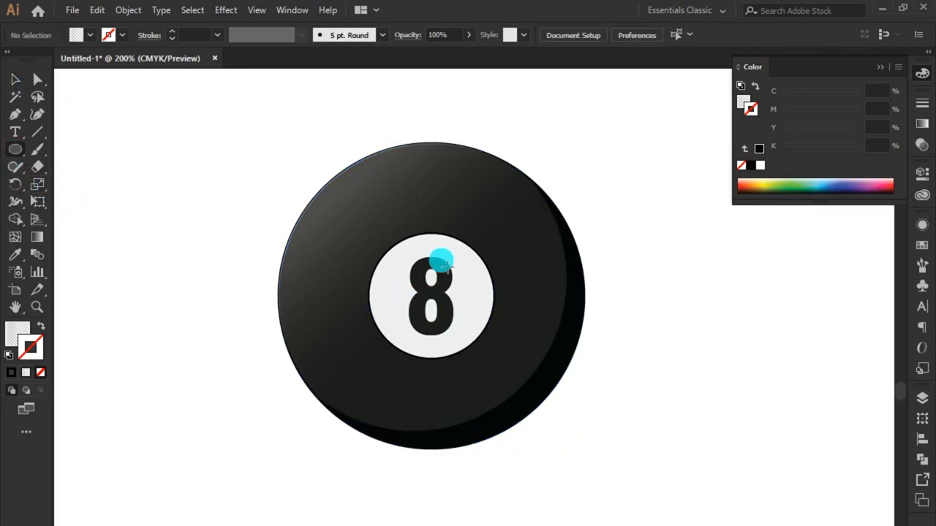
pyautogui.moveTo(426, 307); pyautogui.dragTo(533, 456)
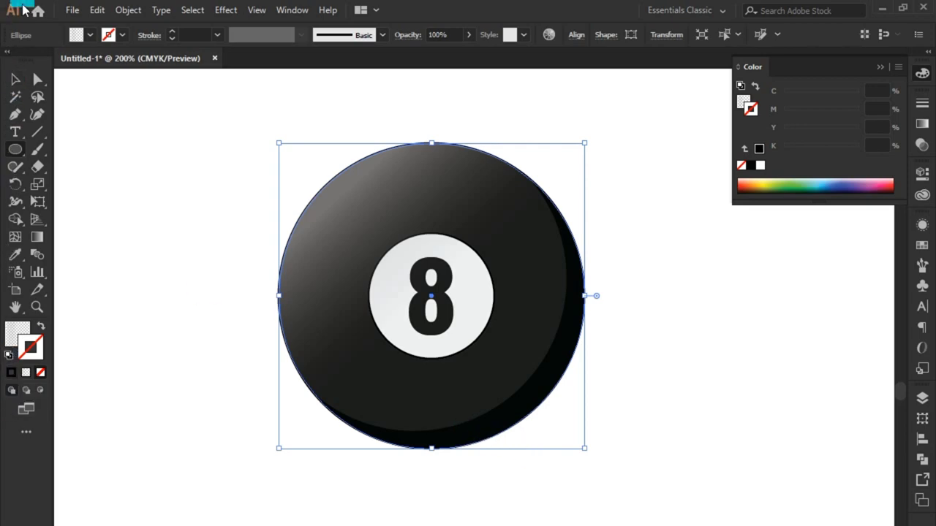
pyautogui.click(16, 78)
pyautogui.click(150, 194)
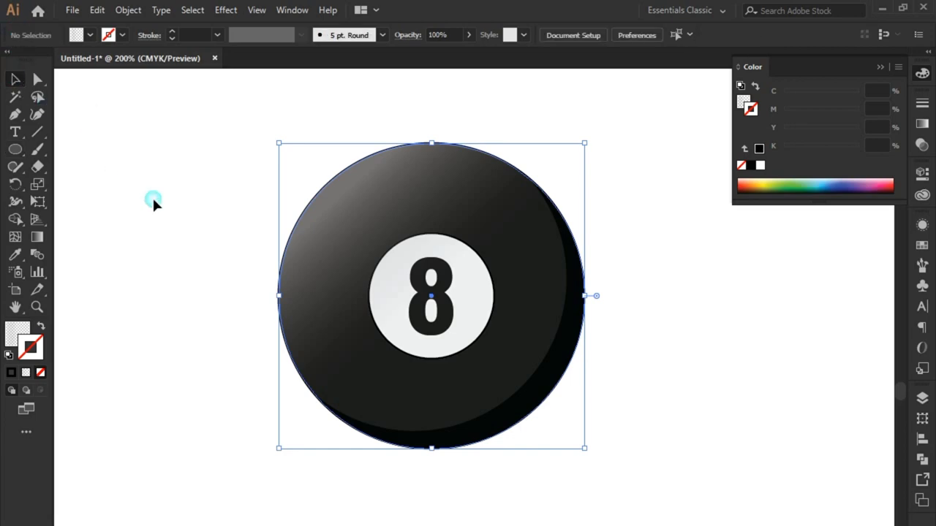
pyautogui.click(393, 223)
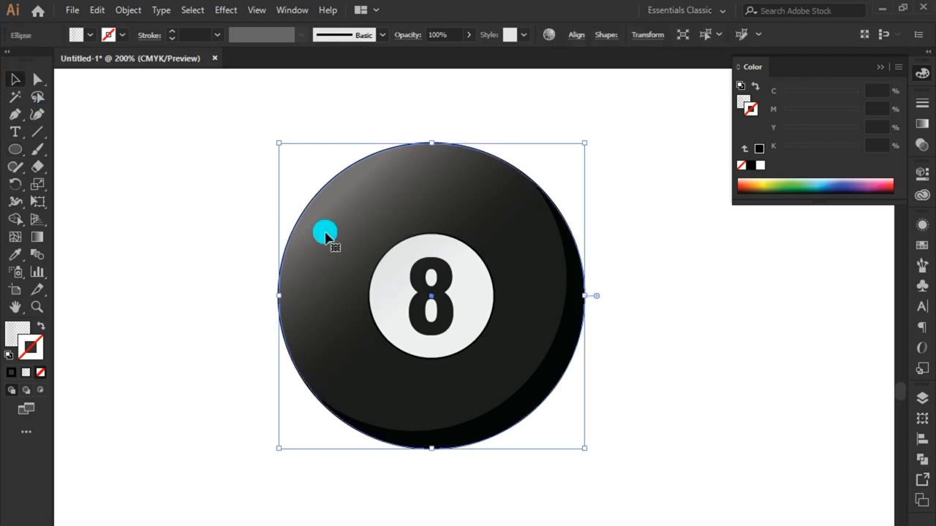
pyautogui.click(183, 210)
pyautogui.click(15, 149)
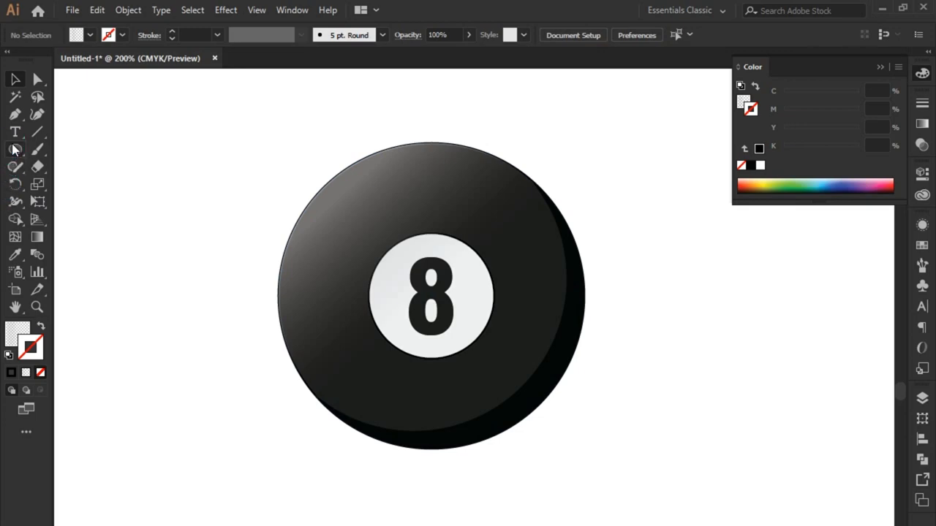
pyautogui.moveTo(437, 298); pyautogui.dragTo(490, 451)
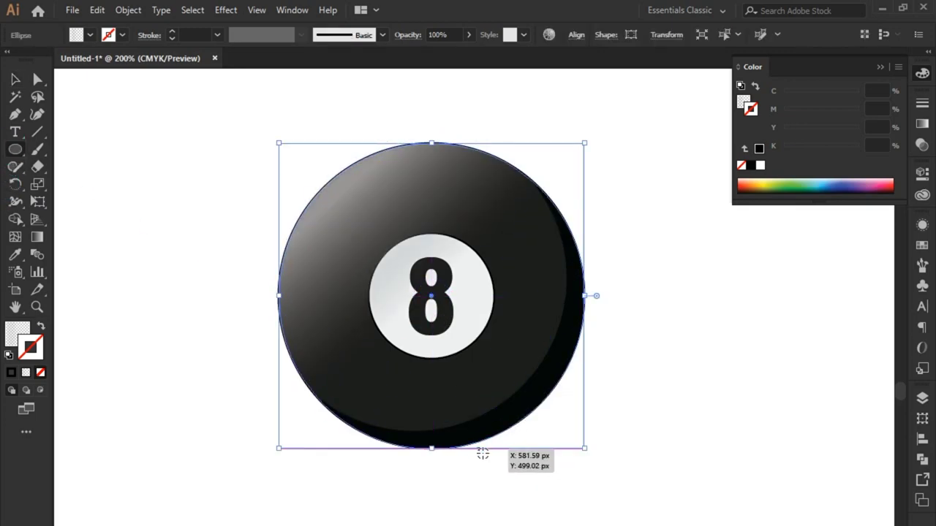
# Give the new circle a white stroke and no fill.
pyautogui.click(10, 355)
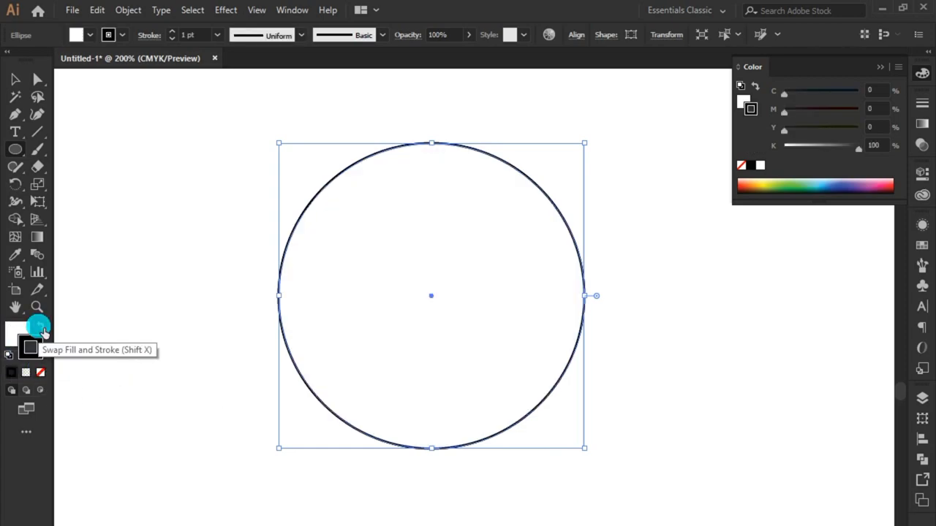
pyautogui.click(41, 326)
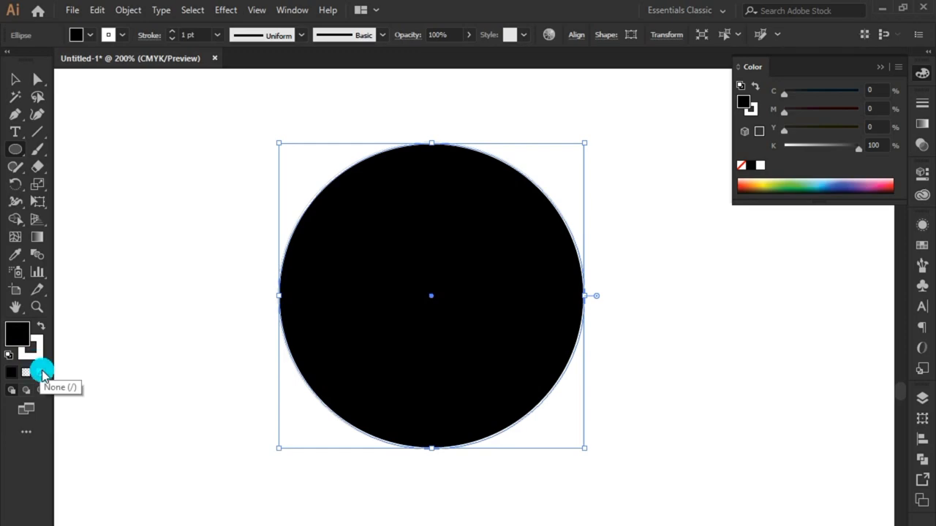
pyautogui.click(39, 371)
pyautogui.click(17, 80)
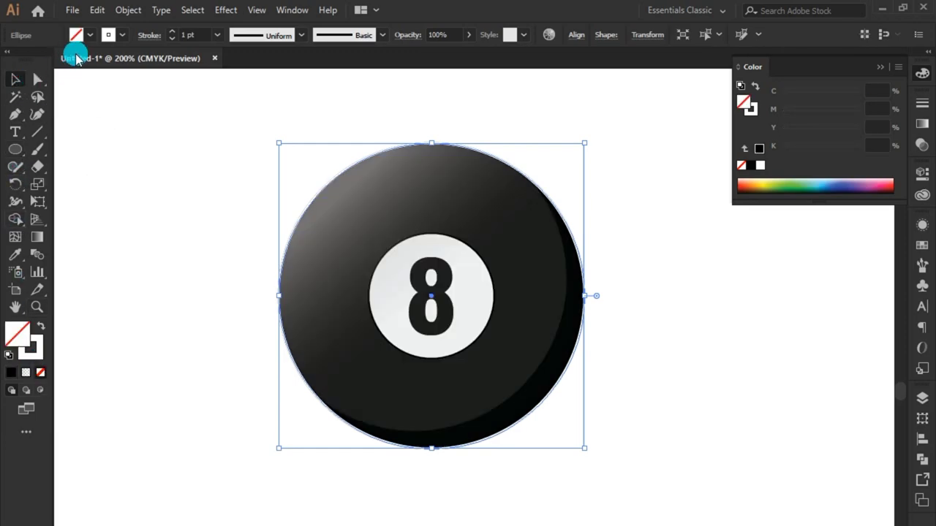
# Set the ring's stroke to 6 pt and scale it just inside the ball's edge.
pyautogui.click(173, 30)
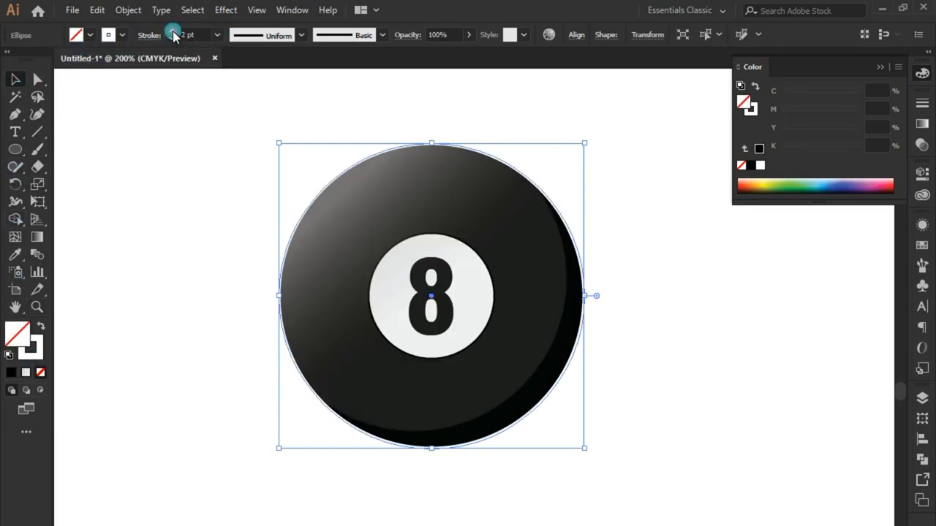
pyautogui.click(173, 32)
pyautogui.click(173, 31)
pyautogui.click(173, 31)
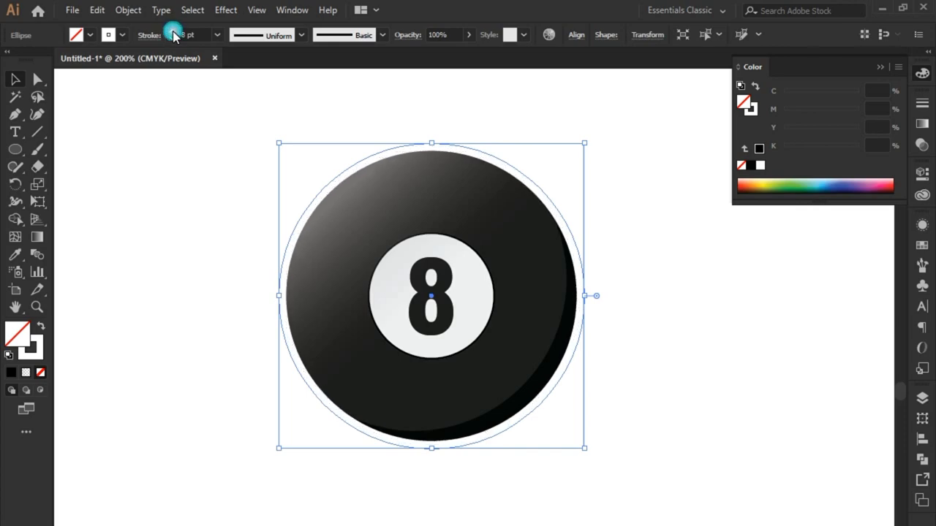
pyautogui.click(173, 31)
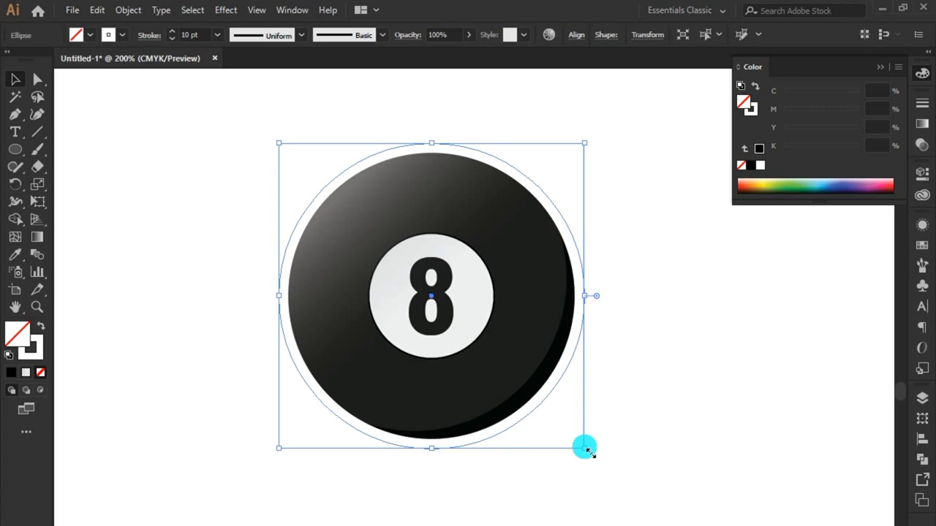
pyautogui.moveTo(584, 447); pyautogui.dragTo(570, 432)
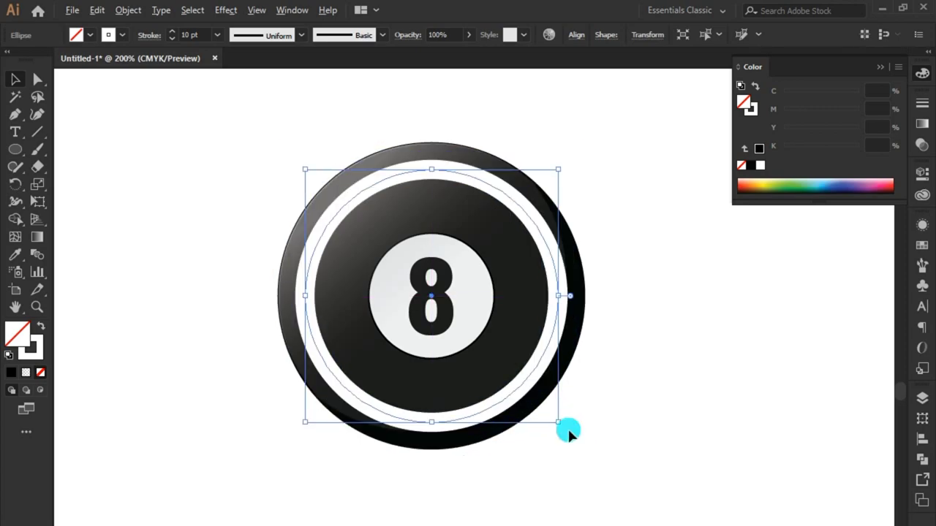
pyautogui.click(173, 34)
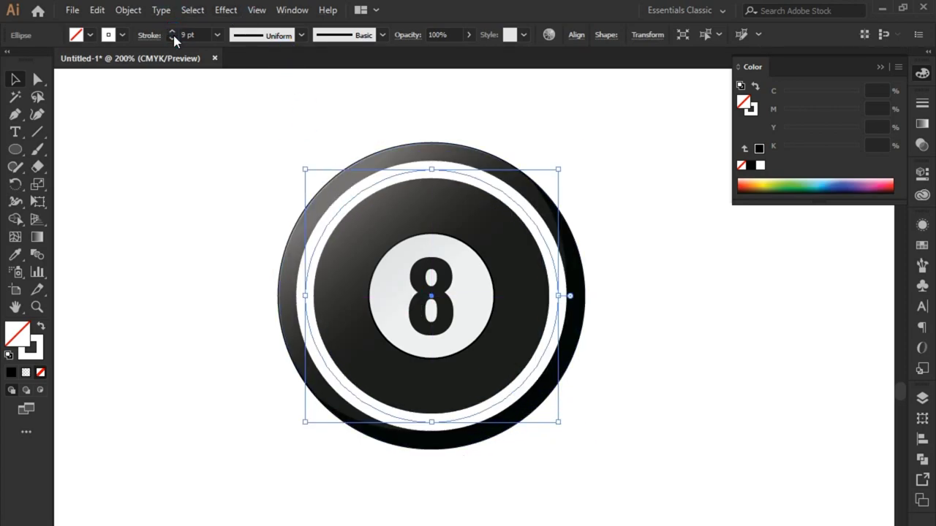
pyautogui.click(173, 34)
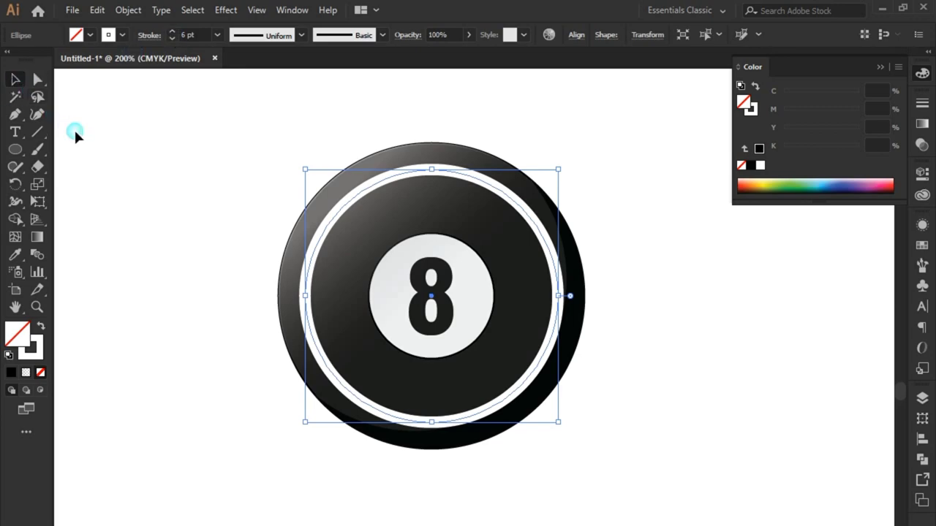
pyautogui.moveTo(559, 423); pyautogui.dragTo(567, 431)
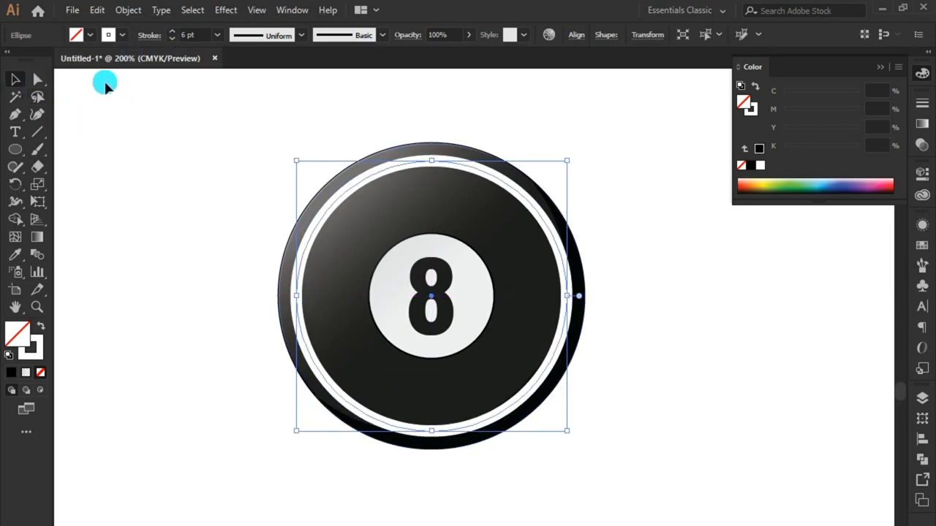
pyautogui.click(37, 79)
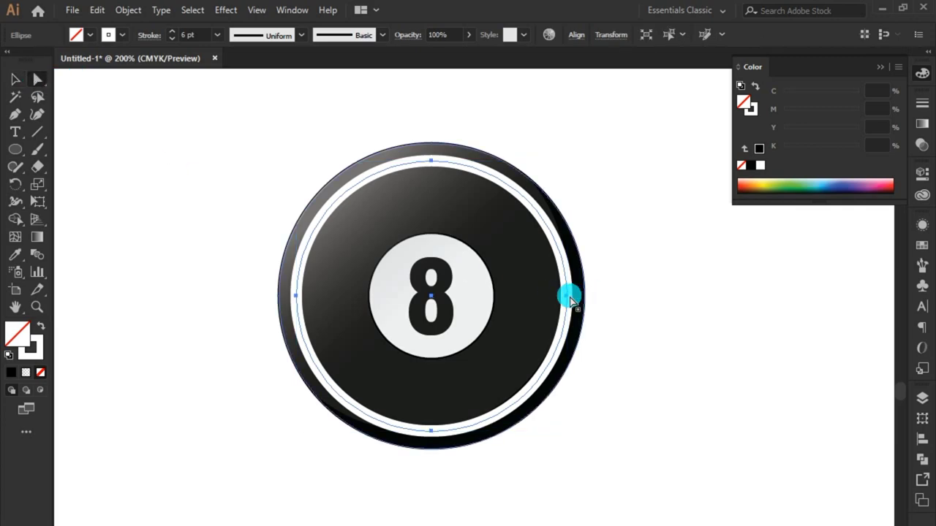
# Delete the ring's right and bottom anchors, leaving an upper-left arc.
pyautogui.click(570, 297)
pyautogui.press('Delete')
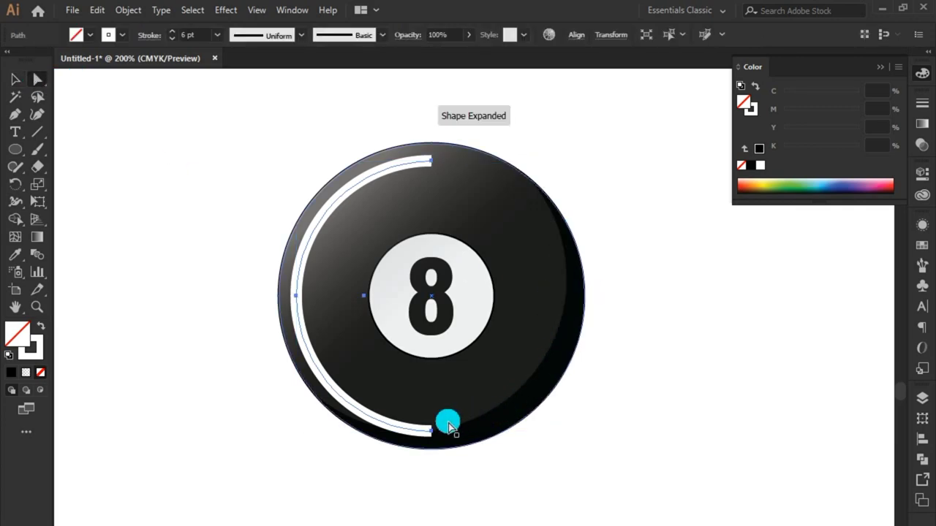
pyautogui.click(430, 432)
pyautogui.press('Delete')
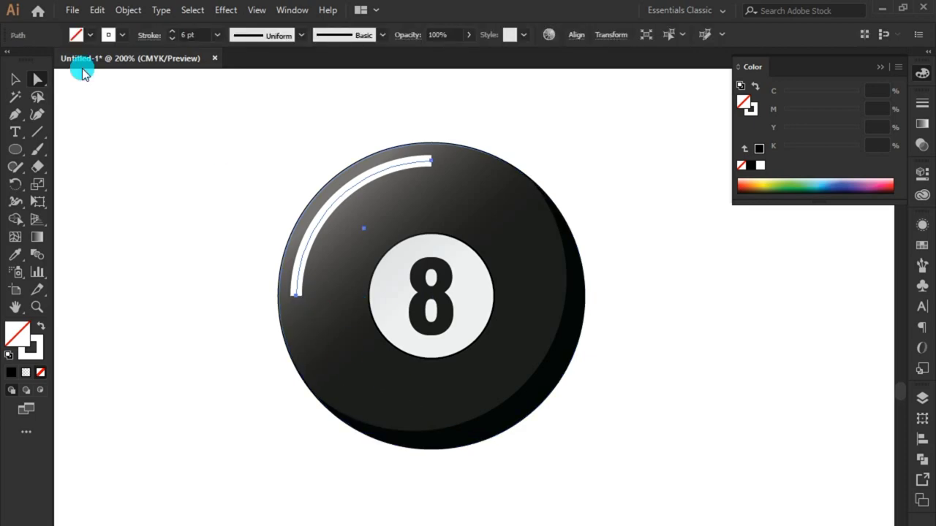
pyautogui.click(11, 88)
# Apply Width Profile 1 to taper the arc and reshape its top curve.
pyautogui.click(302, 34)
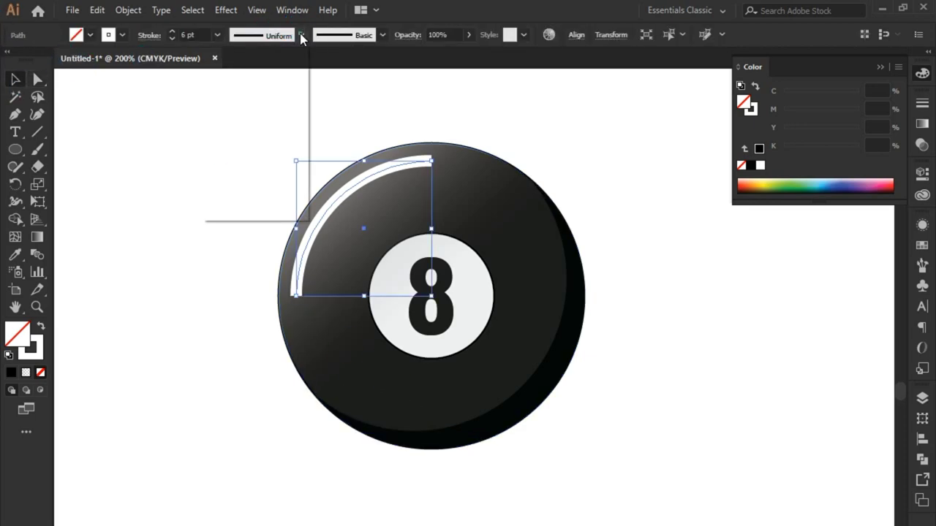
pyautogui.click(246, 89)
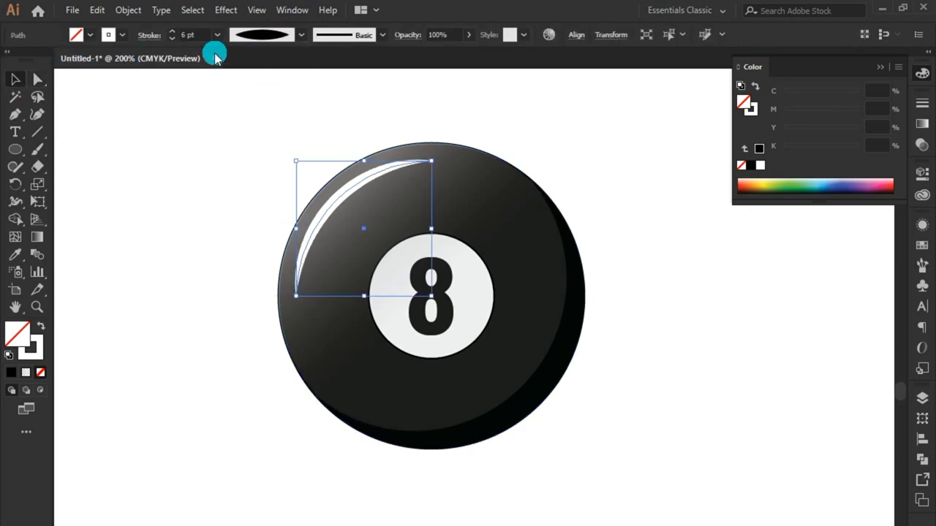
pyautogui.click(150, 35)
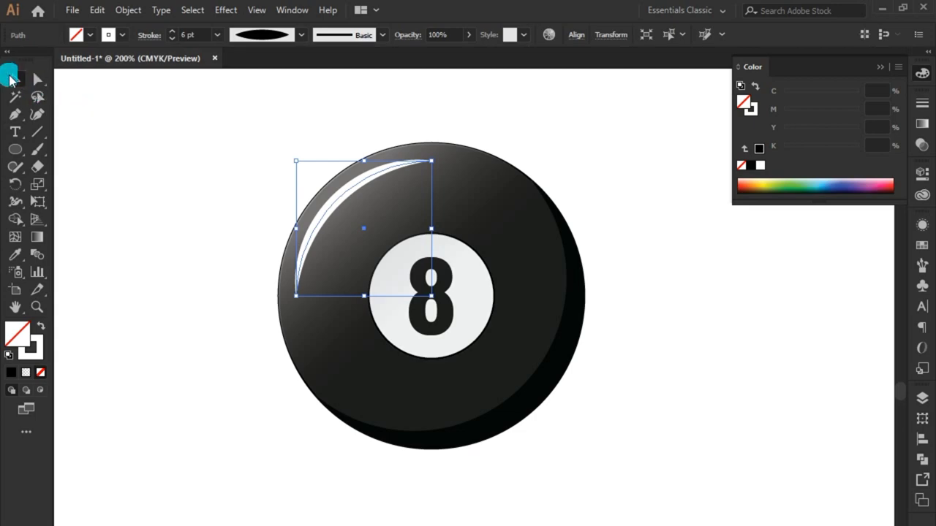
pyautogui.click(274, 169)
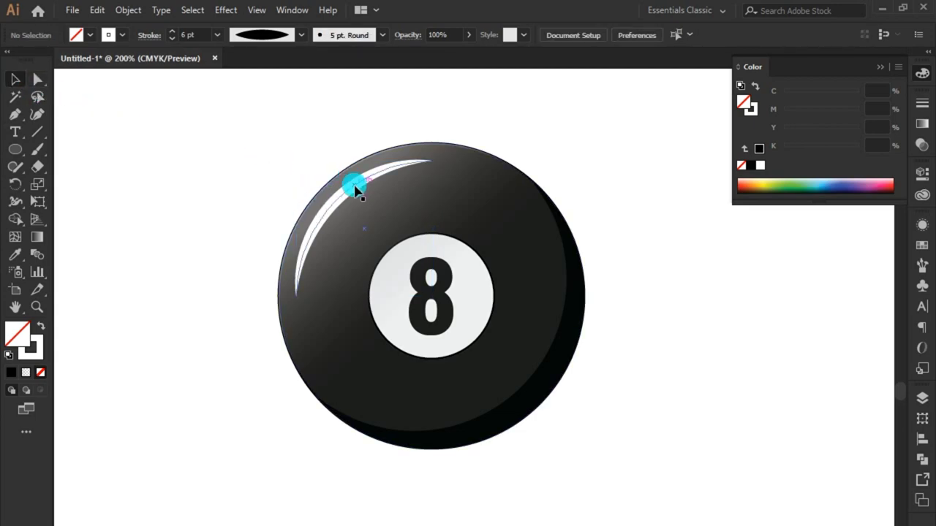
pyautogui.click(37, 79)
pyautogui.click(431, 181)
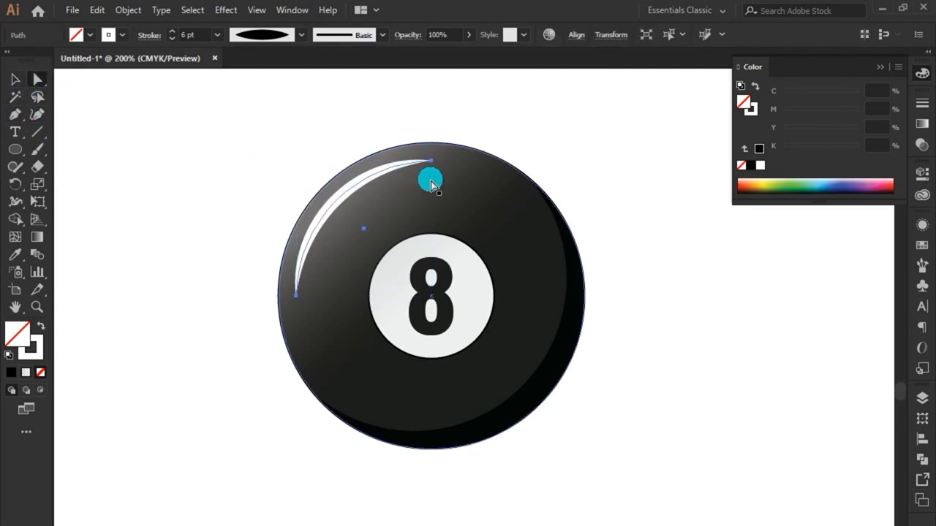
pyautogui.moveTo(410, 173); pyautogui.dragTo(382, 163)
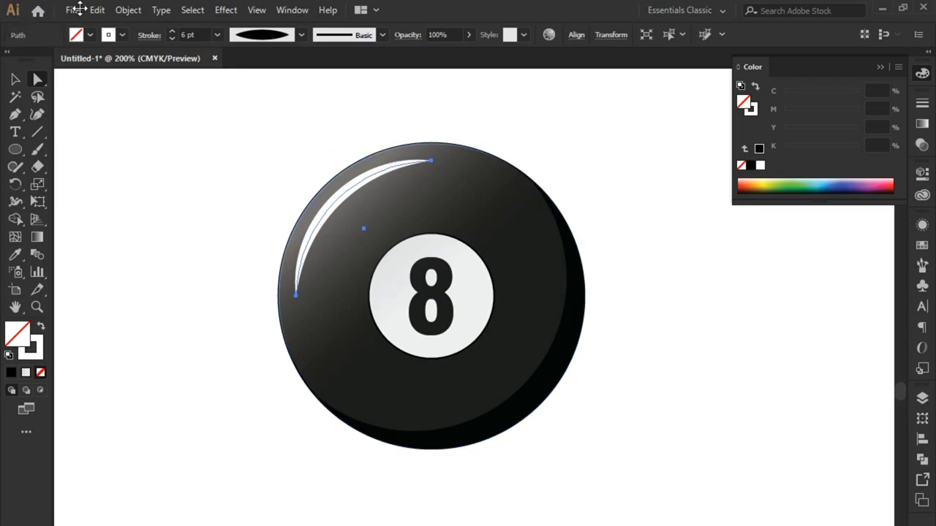
# Expand the highlight arc's stroke into a shape and round its corners to 2.34 px.
pyautogui.click(137, 13)
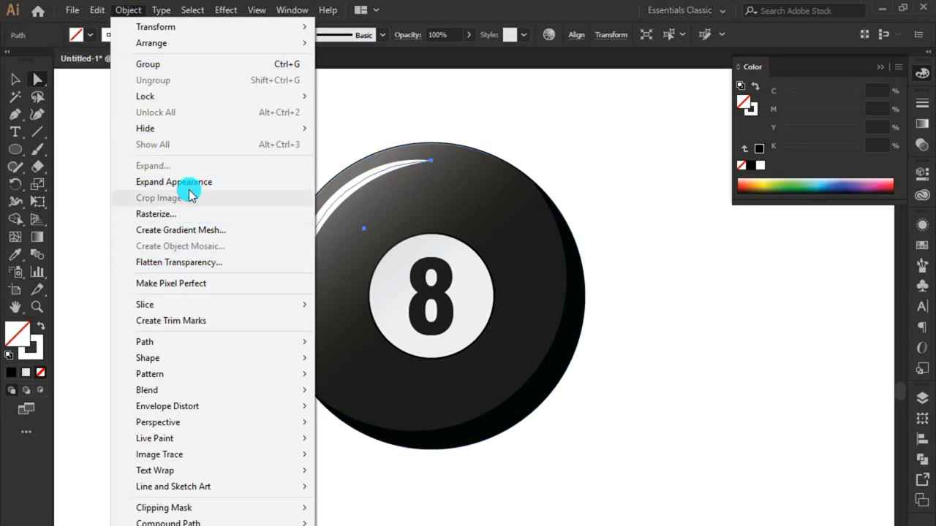
pyautogui.click(192, 184)
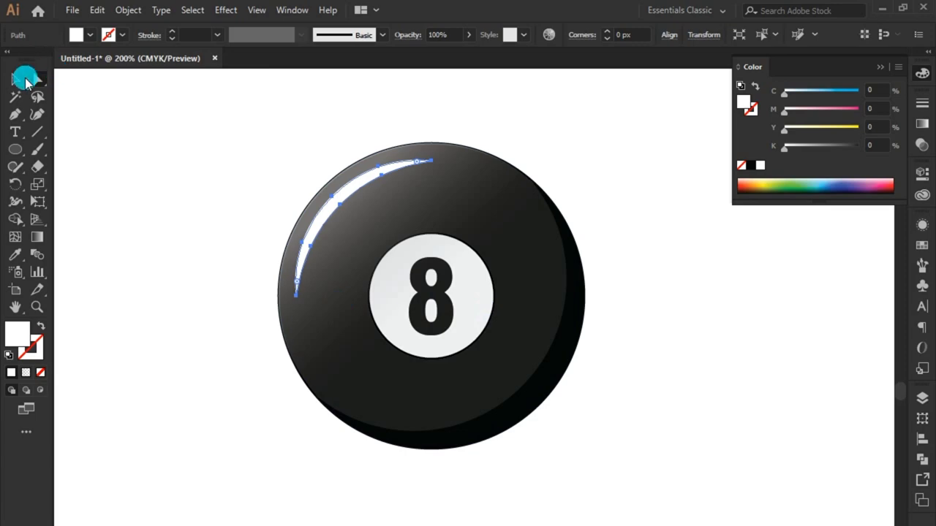
pyautogui.click(443, 136)
pyautogui.click(415, 164)
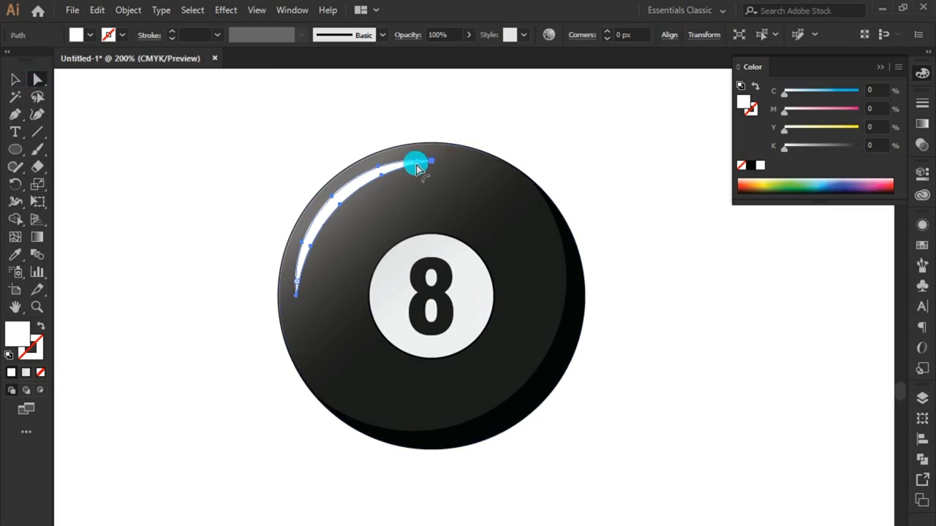
pyautogui.moveTo(417, 165); pyautogui.dragTo(359, 188)
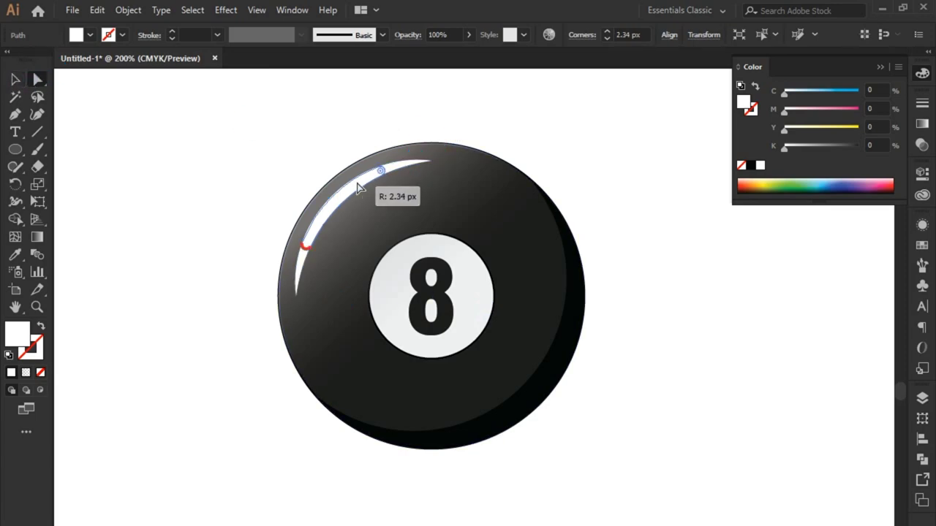
pyautogui.click(15, 79)
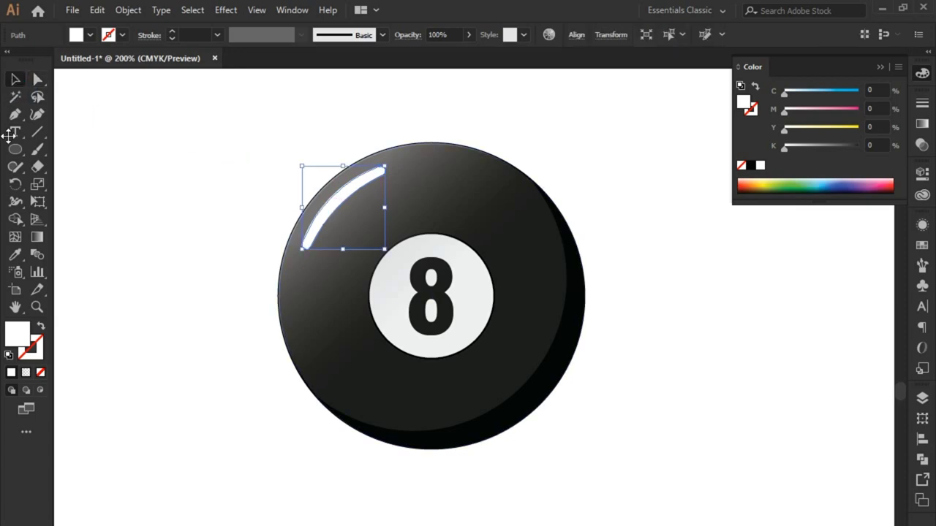
pyautogui.click(319, 194)
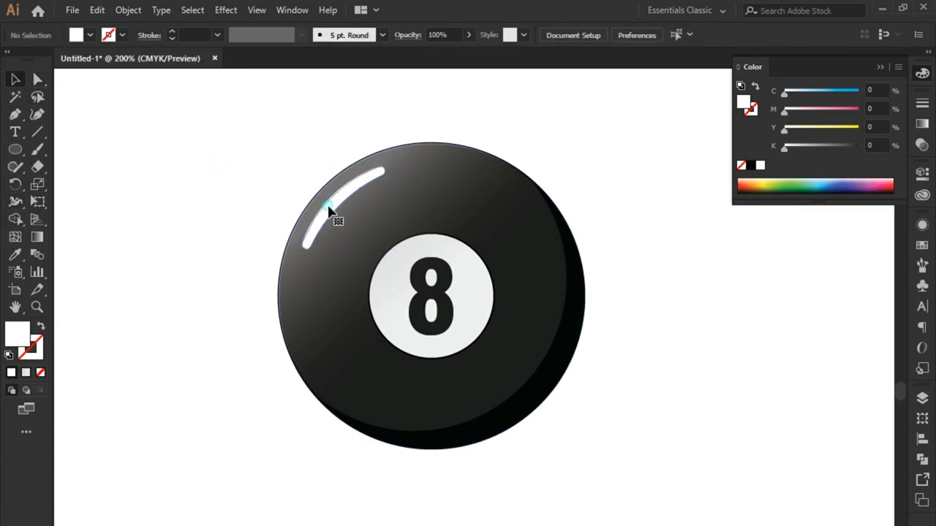
pyautogui.click(334, 214)
# Set the highlight arc's opacity to 50%.
pyautogui.click(407, 45)
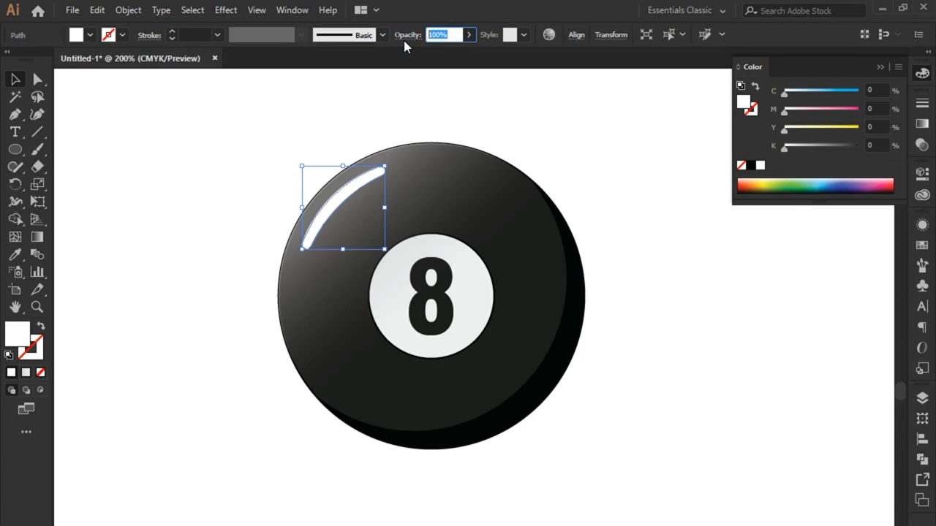
pyautogui.write('35')
pyautogui.press('Return')
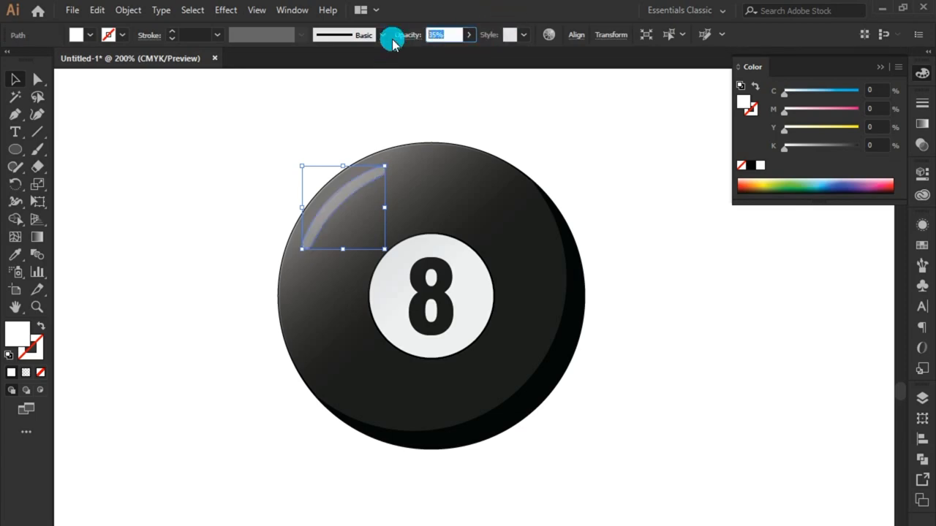
pyautogui.write('40')
pyautogui.click(392, 40)
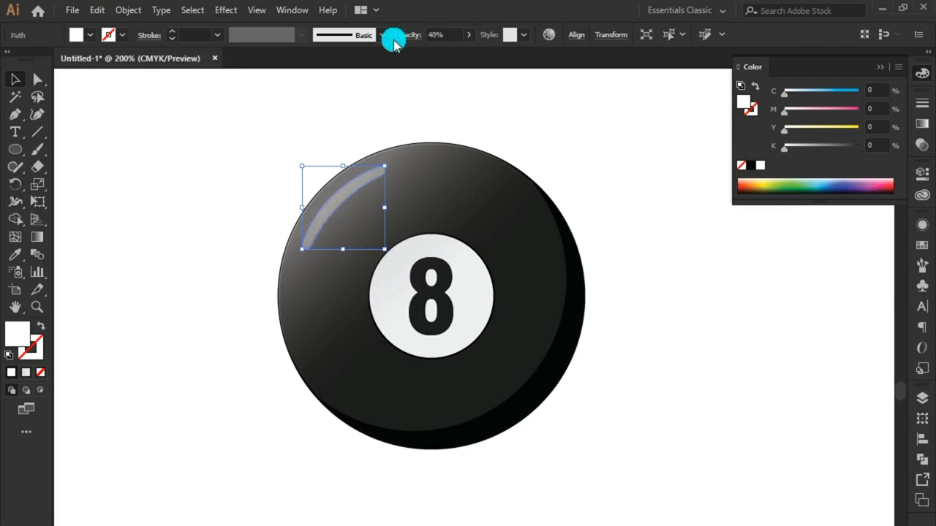
pyautogui.click(391, 104)
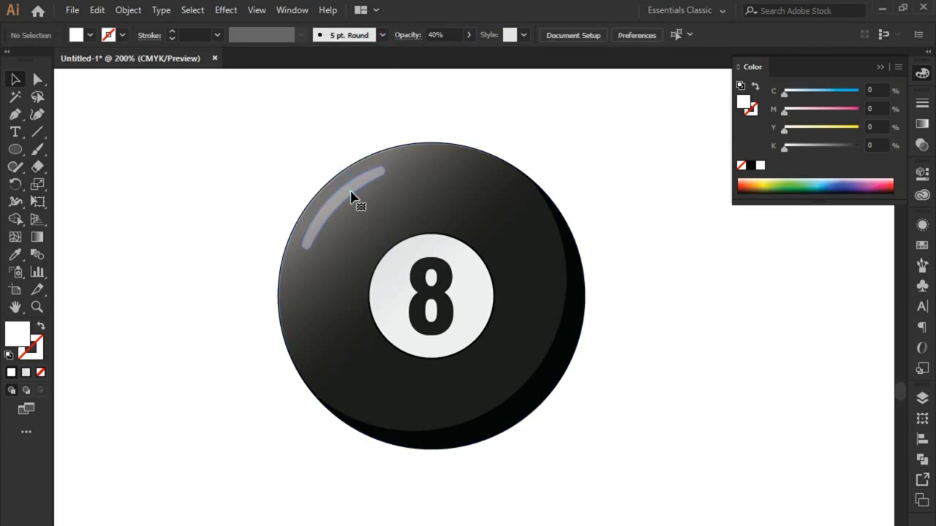
pyautogui.click(351, 196)
pyautogui.click(439, 35)
pyautogui.write('50')
pyautogui.press('Return')
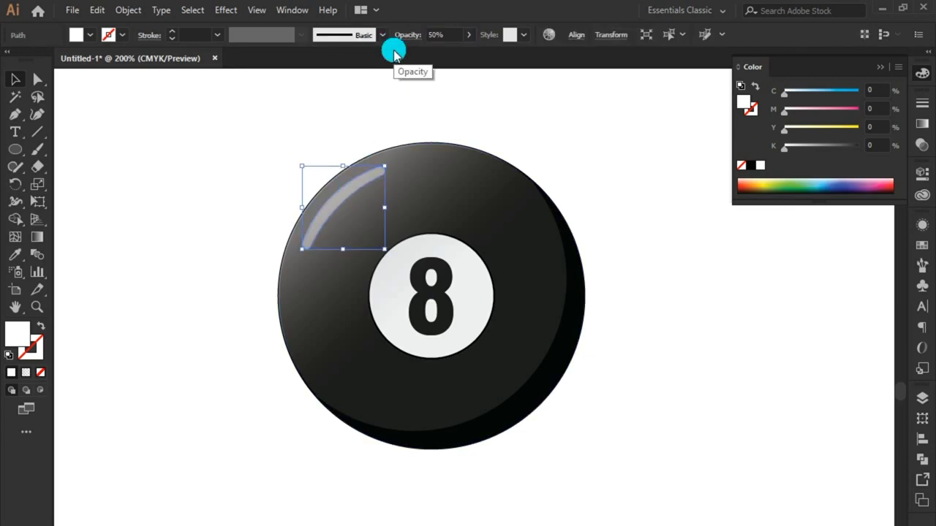
pyautogui.click(73, 77)
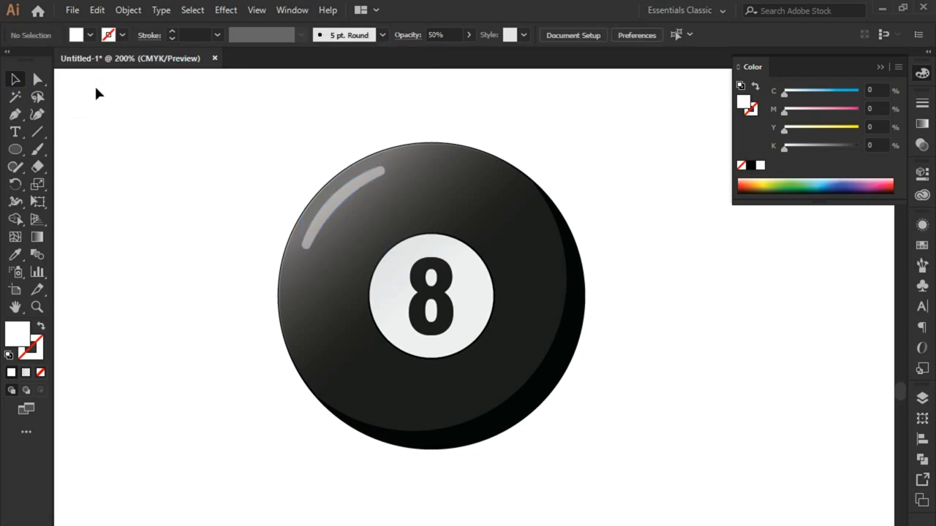
# Draw a tiny circle just past the highlight arc's upper end and set its opacity to 50%.
pyautogui.scroll(1, 460, 117)
pyautogui.scroll(1, 407, 156)
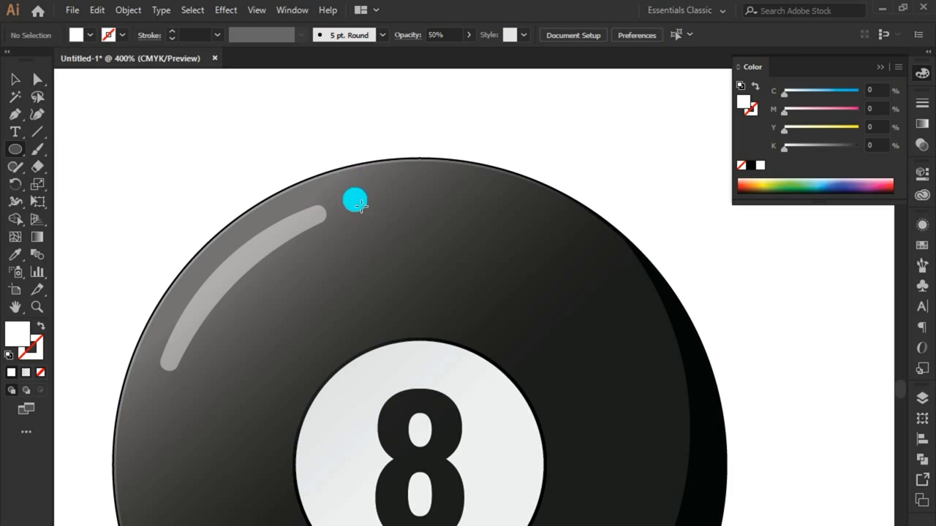
pyautogui.moveTo(360, 205); pyautogui.dragTo(377, 212)
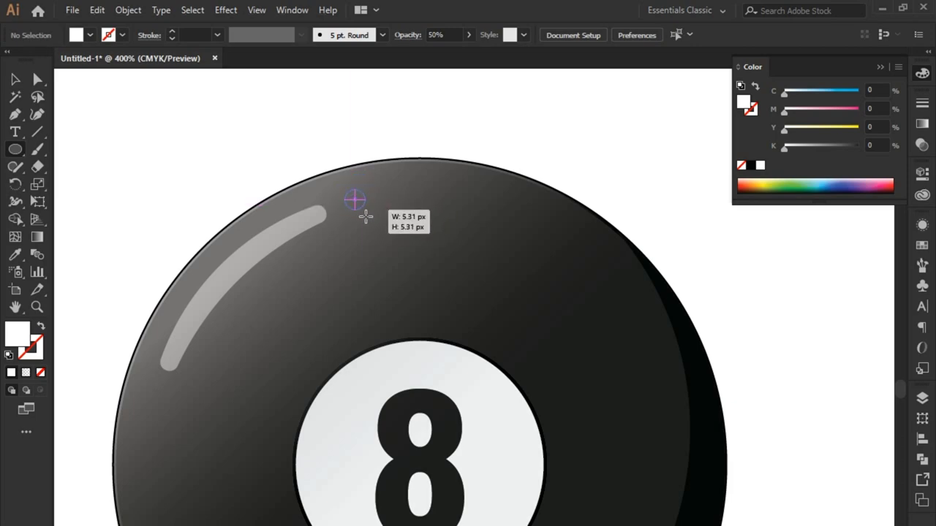
pyautogui.moveTo(377, 212); pyautogui.dragTo(358, 211)
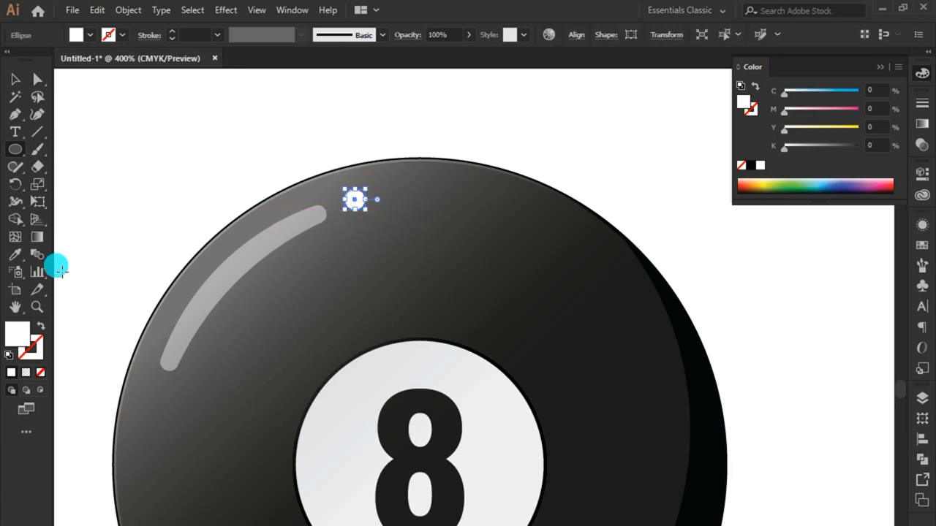
pyautogui.click(442, 35)
pyautogui.write('50')
pyautogui.press('Return')
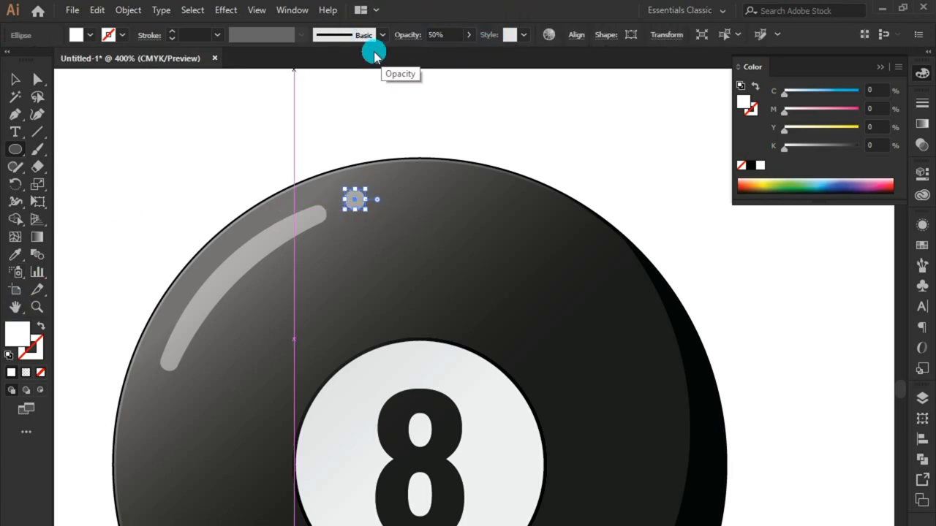
# Deselect the dot, zoom back out to the whole ball, and close the colour panel.
pyautogui.click(15, 79)
pyautogui.click(158, 121)
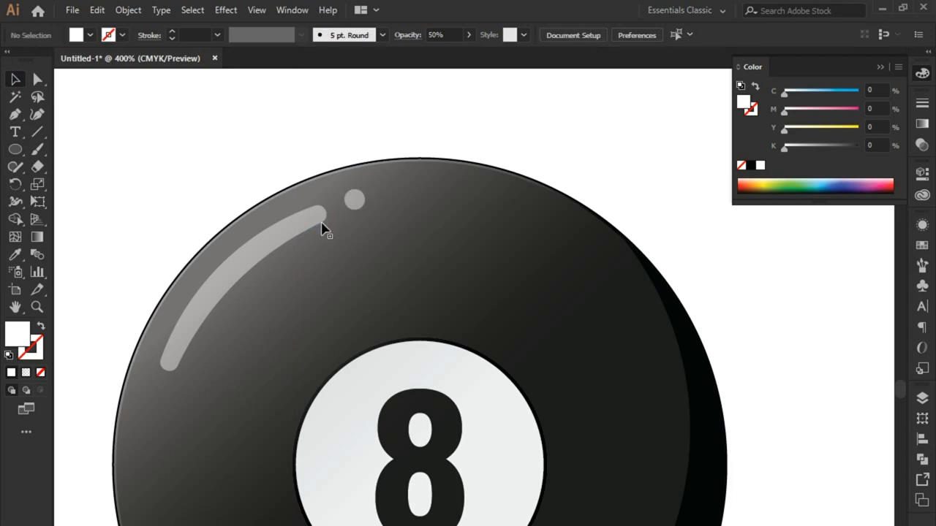
pyautogui.scroll(-1, 229, 146)
pyautogui.scroll(-1, 229, 146)
pyautogui.moveTo(217, 173); pyautogui.dragTo(307, 172)
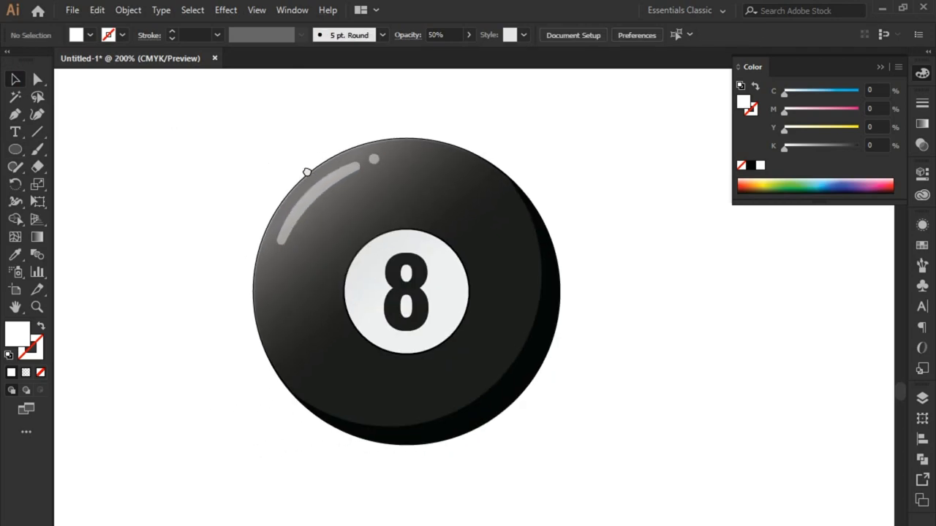
pyautogui.scroll(-1, 301, 165)
pyautogui.scroll(-1, 309, 158)
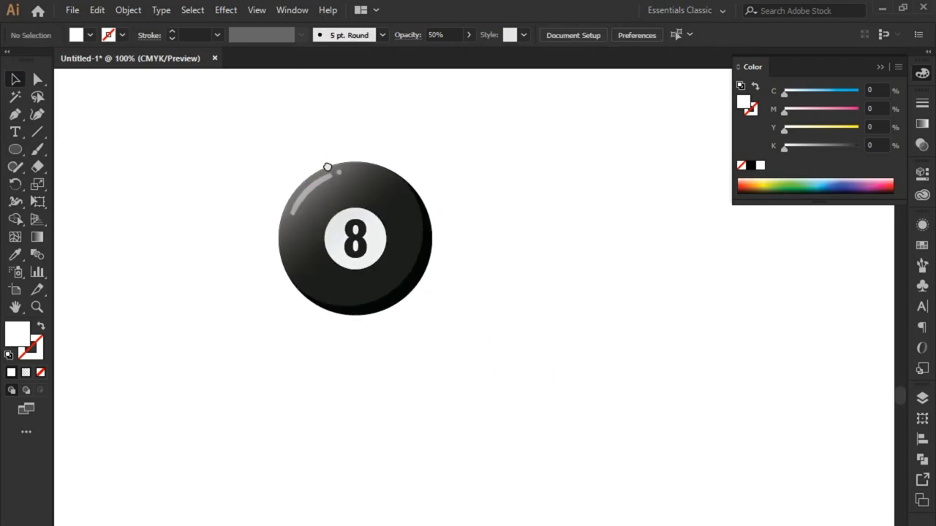
pyautogui.click(878, 74)
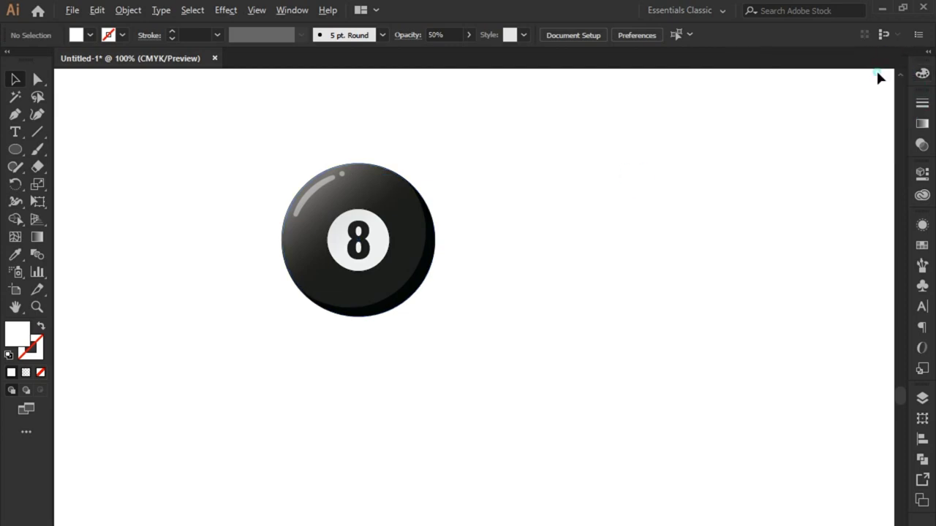
pyautogui.scroll(1, 247, 292)
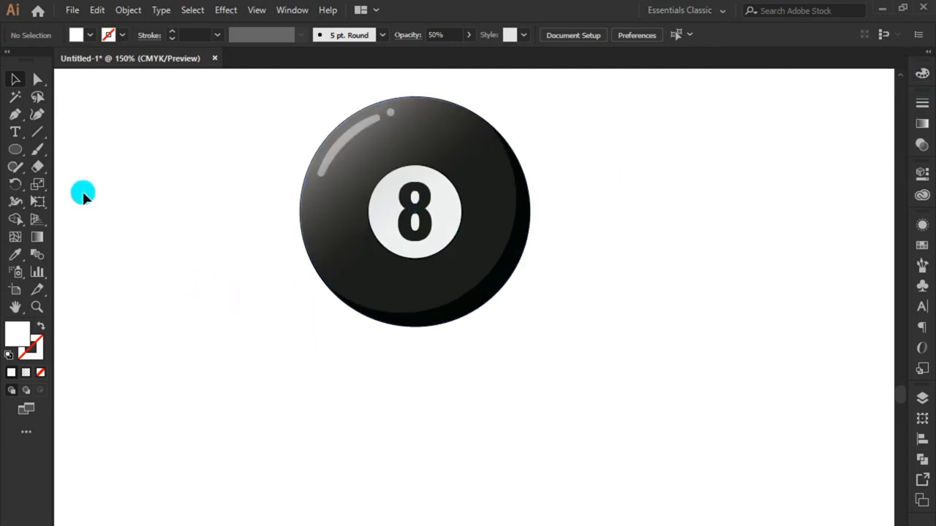
# Draw a flat ellipse out from the ball's base, filled black with no stroke.
pyautogui.click(15, 149)
pyautogui.click(412, 317)
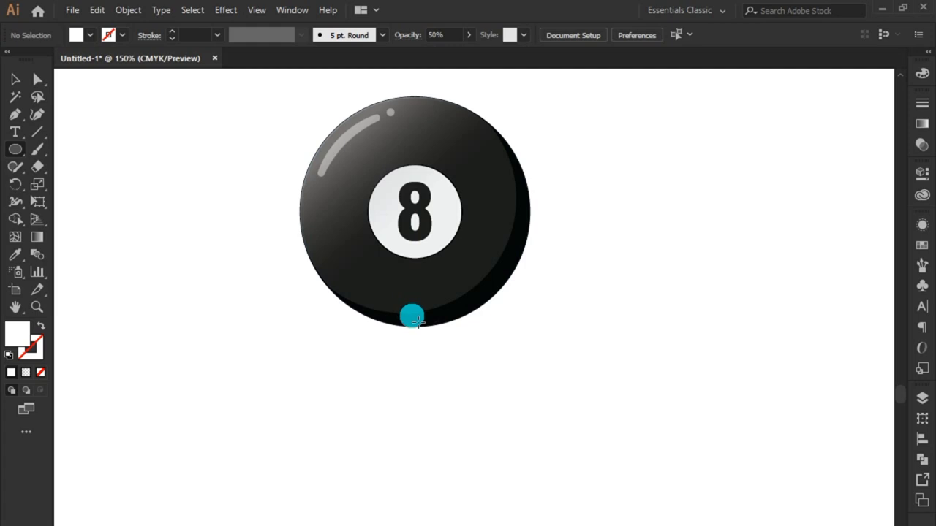
pyautogui.moveTo(419, 310); pyautogui.dragTo(602, 337)
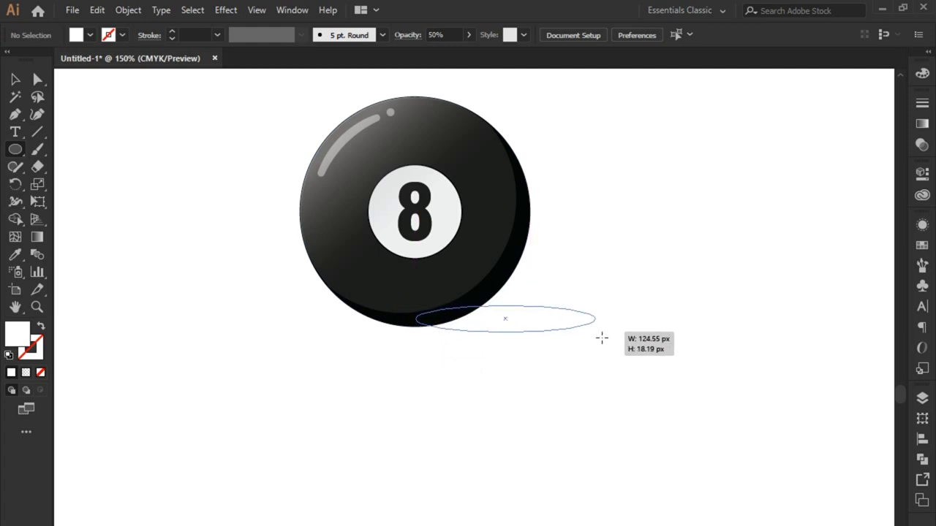
pyautogui.click(9, 354)
pyautogui.click(41, 327)
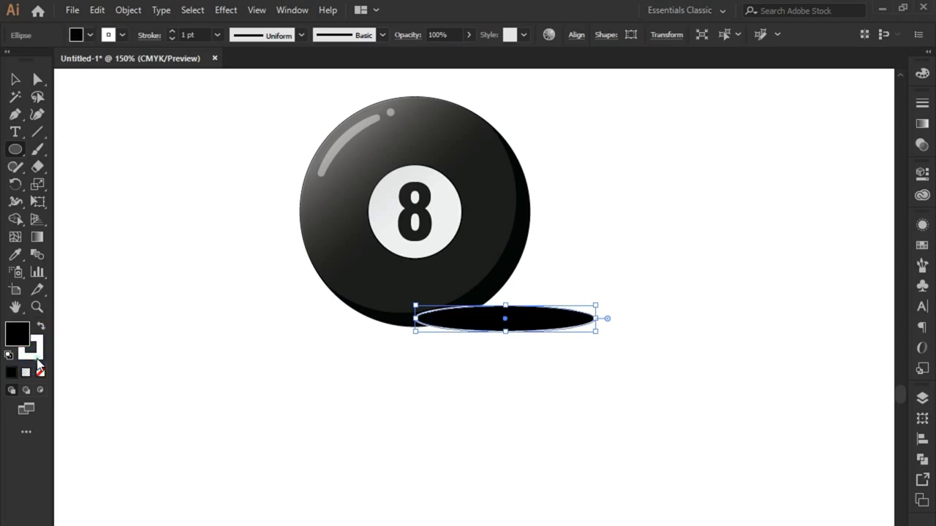
pyautogui.click(37, 358)
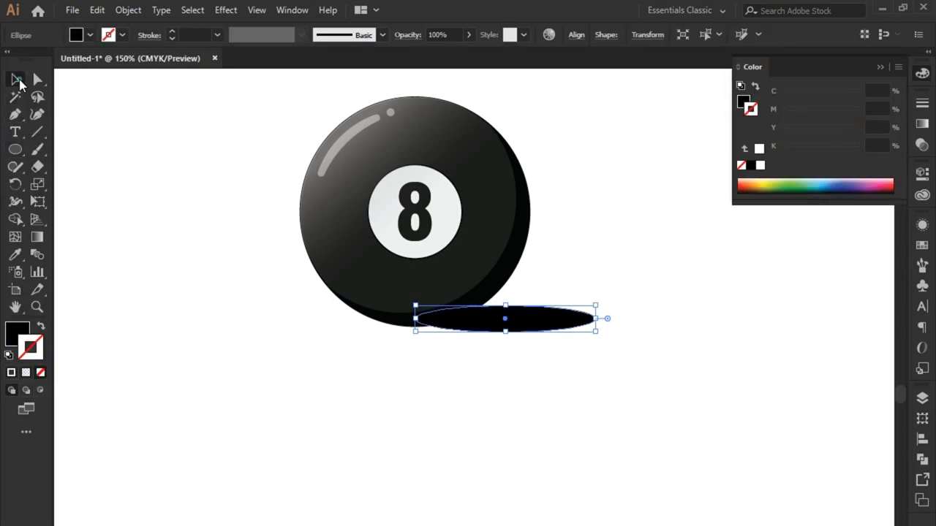
# Move the flat shadow ellipse left so it sits under the ball.
pyautogui.click(18, 81)
pyautogui.moveTo(546, 328); pyautogui.dragTo(531, 341)
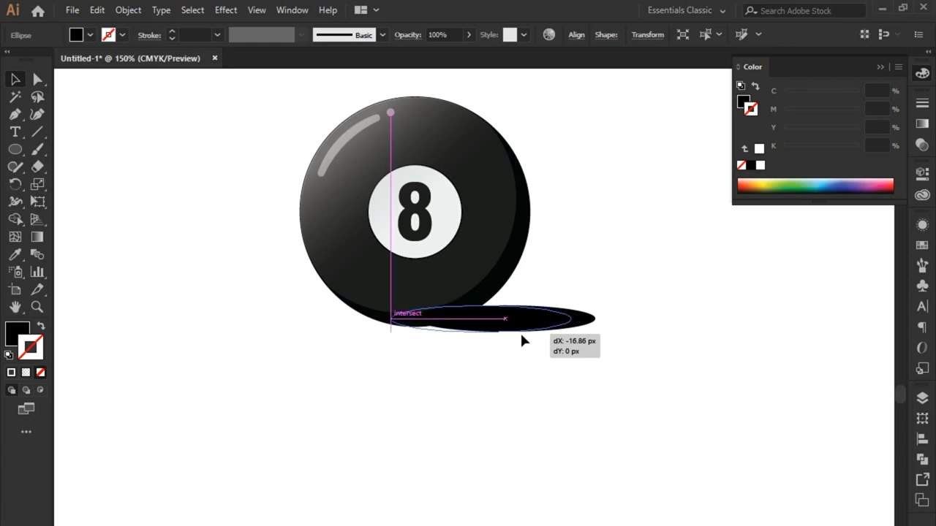
pyautogui.moveTo(532, 340); pyautogui.dragTo(522, 338)
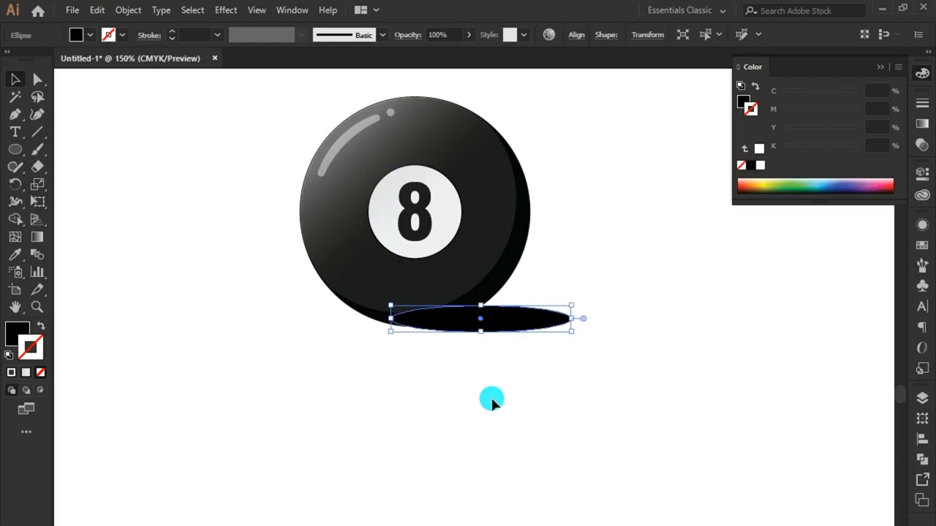
pyautogui.hotkey('ctrl', 'shift', 'b')
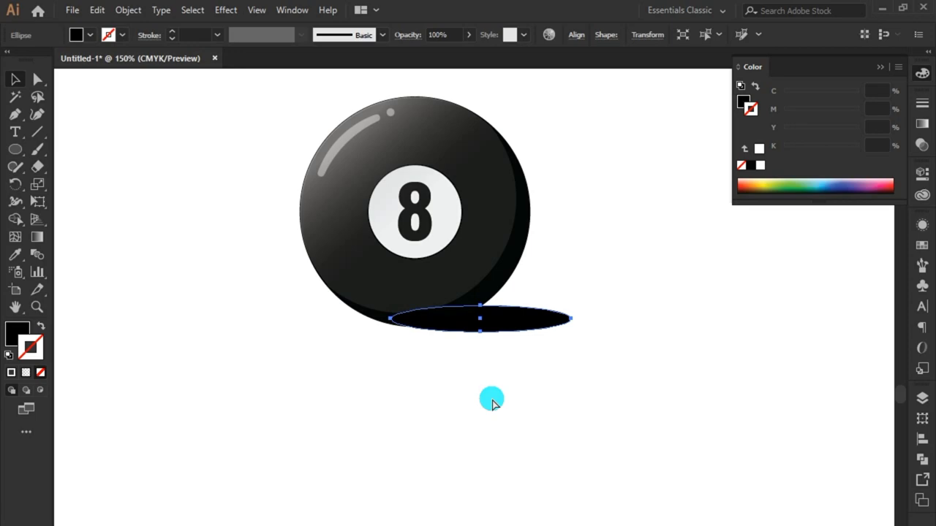
pyautogui.hotkey('ctrl', 'shift', 'b')
pyautogui.click(492, 401)
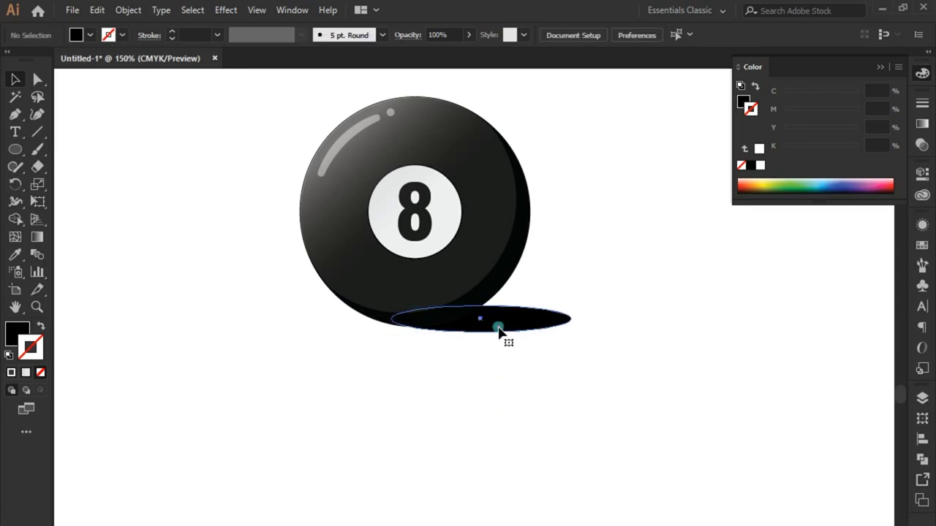
pyautogui.click(498, 330)
pyautogui.hotkey('ctrl', 'shift', 'b')
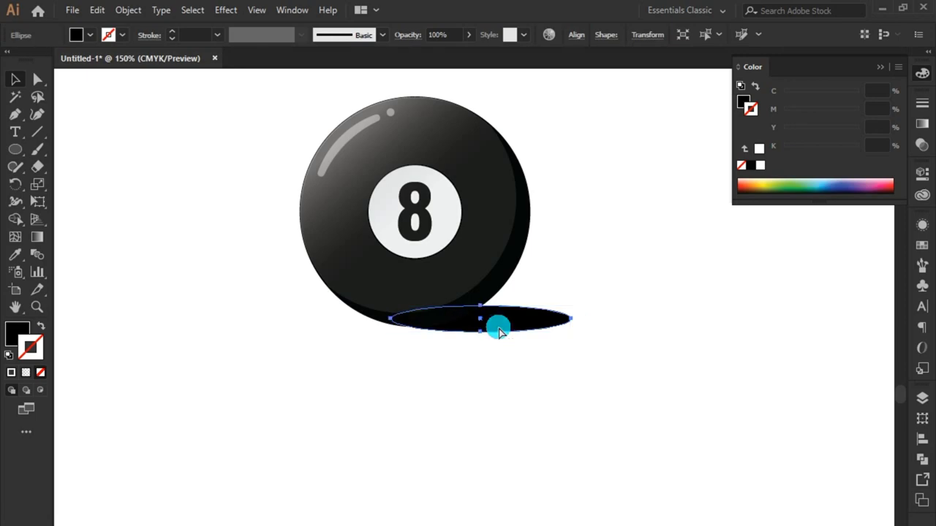
pyautogui.hotkey('ctrl', 'shift', 'b')
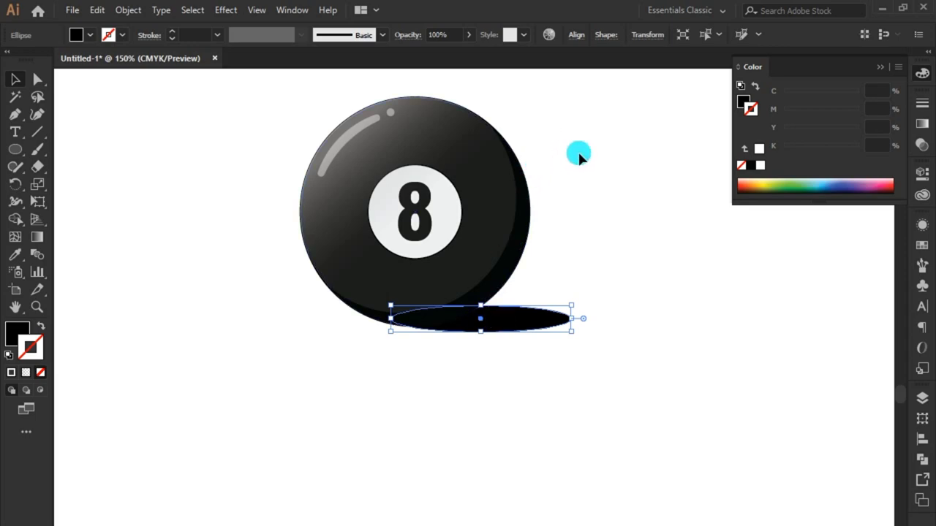
# Send the shadow ellipse to the back via Arrange > Send to Back.
pyautogui.rightClick(531, 306)
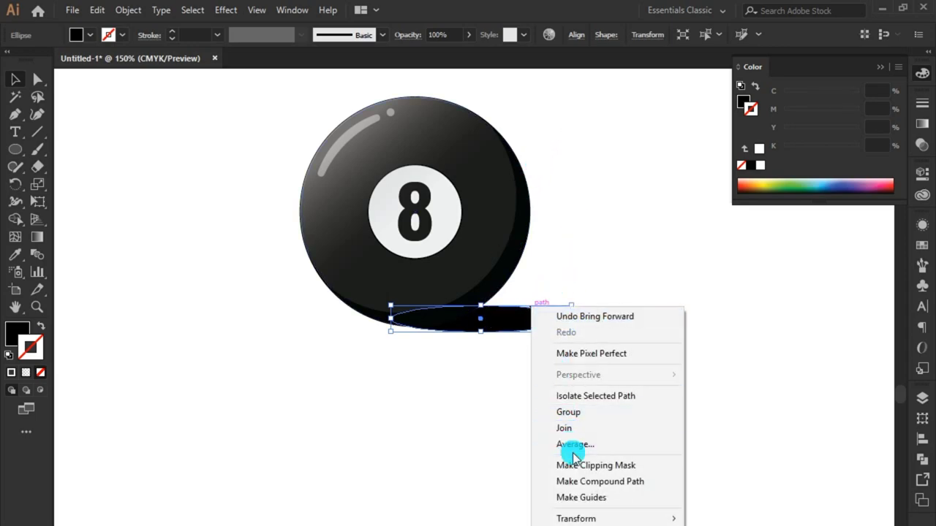
pyautogui.click(500, 374)
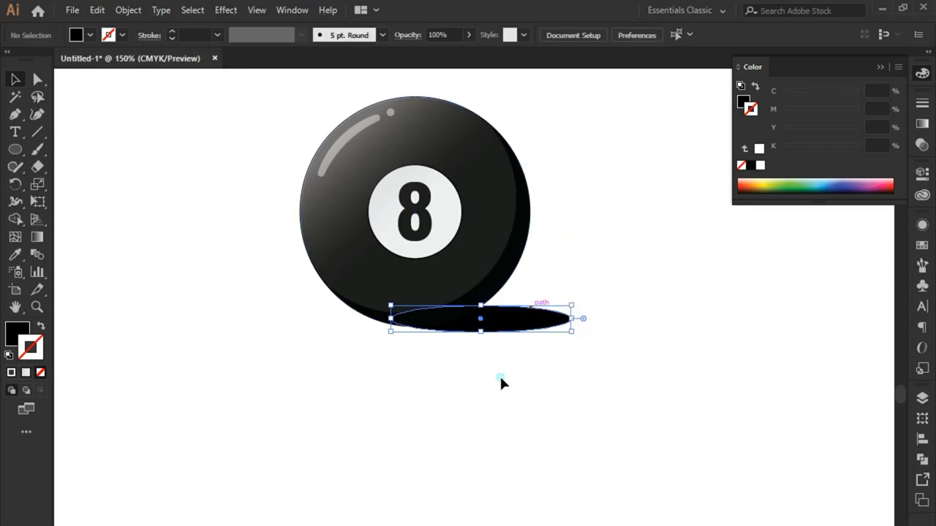
pyautogui.scroll(-1, 499, 374)
pyautogui.rightClick(502, 332)
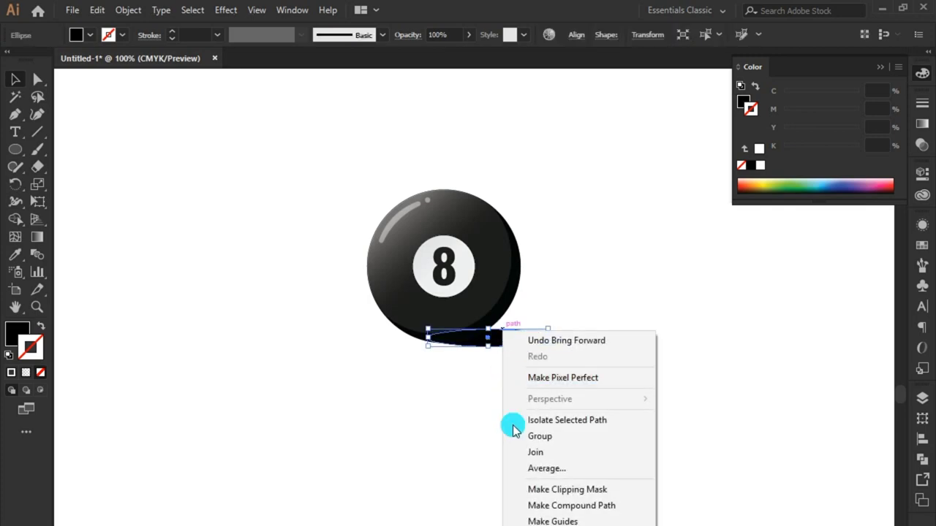
pyautogui.click(432, 420)
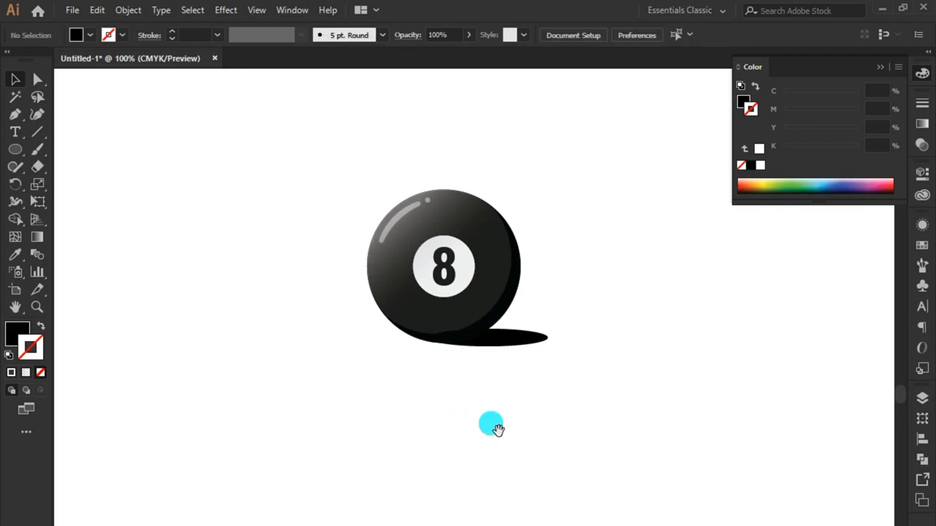
pyautogui.moveTo(493, 424); pyautogui.dragTo(442, 333)
pyautogui.rightClick(444, 251)
pyautogui.moveTo(485, 480)
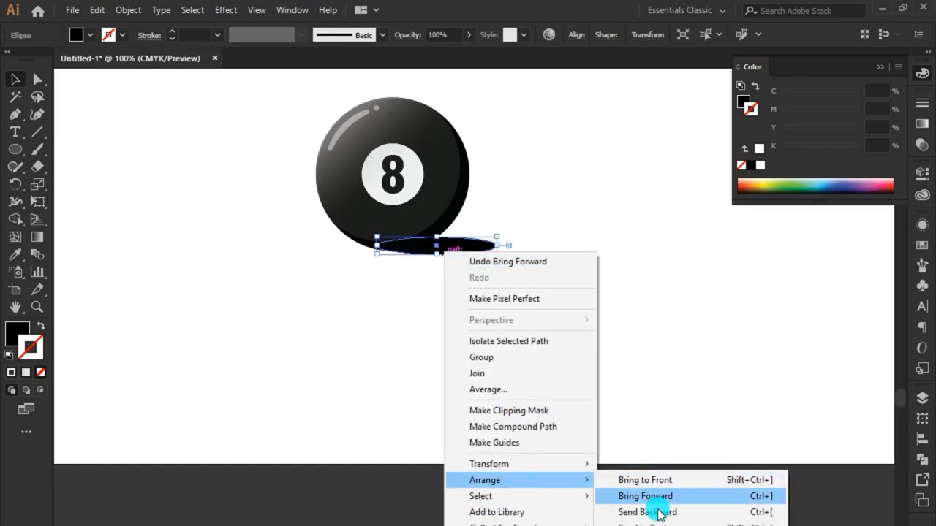
pyautogui.click(658, 524)
pyautogui.scroll(-1, 388, 168)
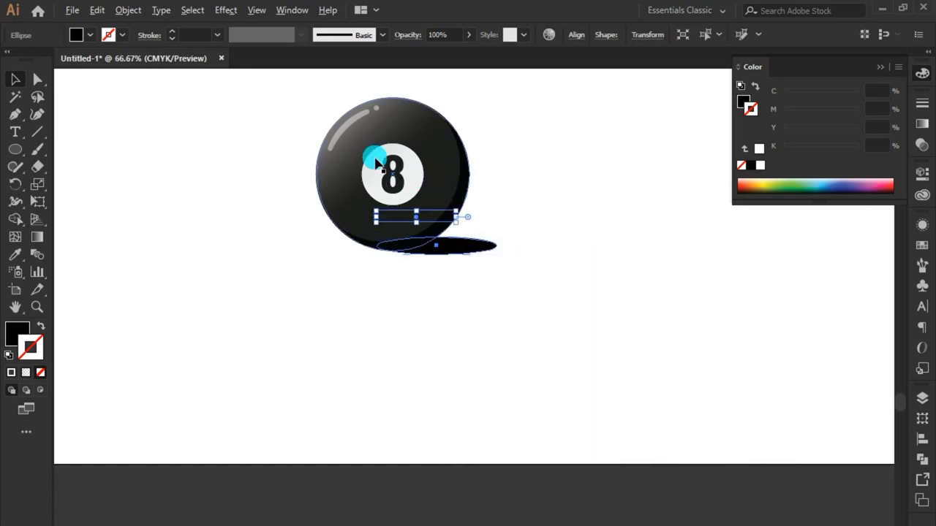
pyautogui.scroll(1, 384, 142)
pyautogui.scroll(1, 417, 210)
pyautogui.scroll(1, 444, 324)
pyautogui.click(535, 455)
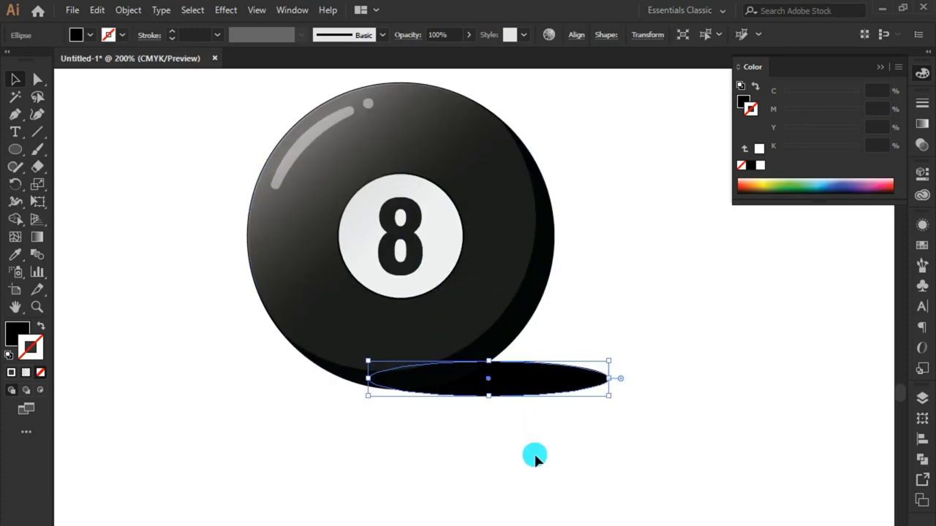
# Nudge the shadow slightly left and recolour it a near-black dark grey.
pyautogui.moveTo(522, 386); pyautogui.dragTo(515, 386)
pyautogui.doubleClick(17, 334)
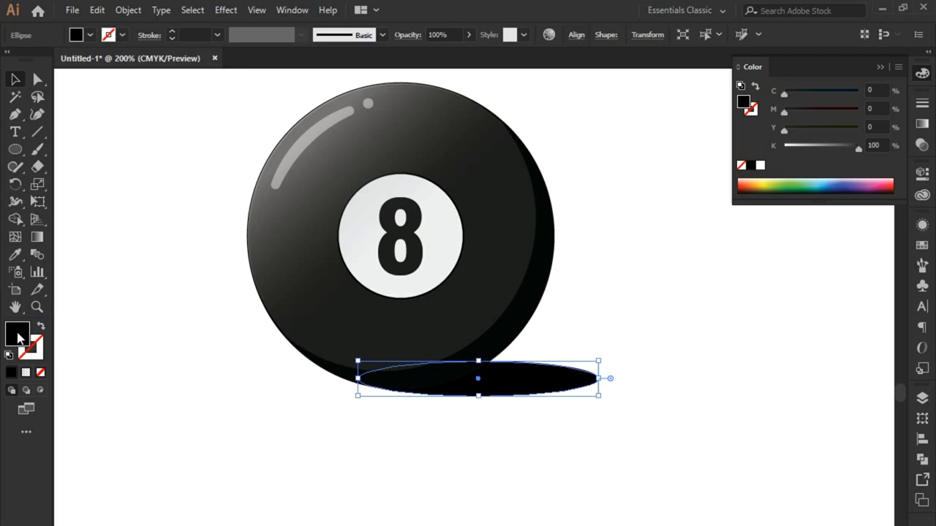
pyautogui.moveTo(294, 433); pyautogui.dragTo(277, 437)
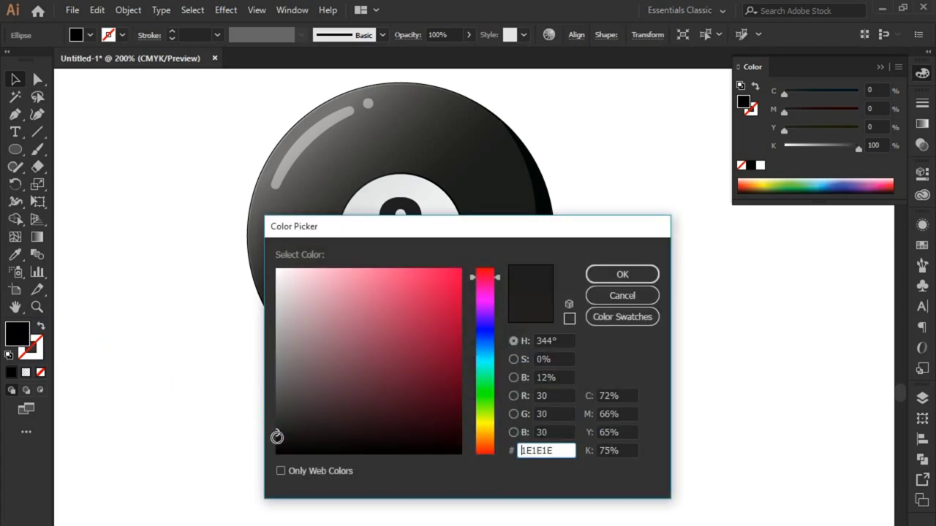
pyautogui.moveTo(337, 413)
pyautogui.mouseDown()
pyautogui.moveTo(286, 437)
pyautogui.moveTo(277, 426)
pyautogui.mouseUp()
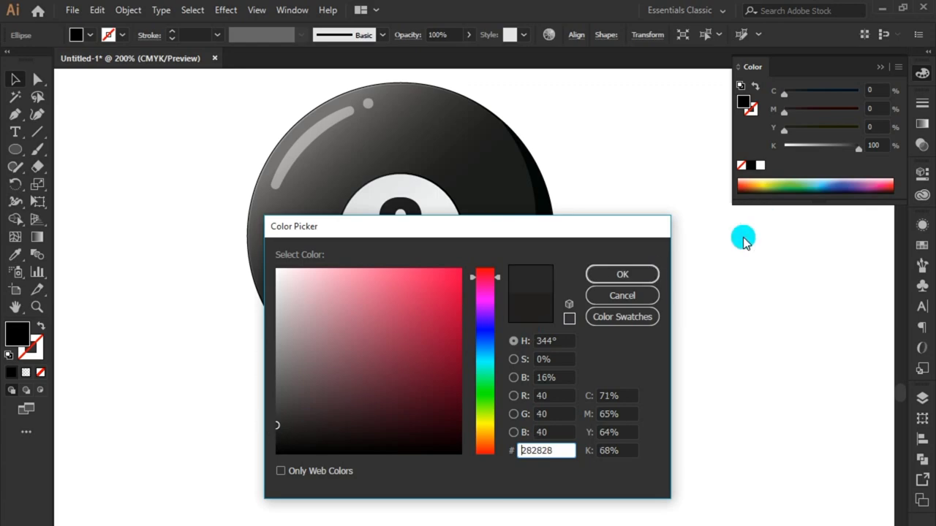
pyautogui.click(622, 274)
# Apply a Gaussian Blur with a 10-pixel radius to the shadow ellipse.
pyautogui.click(581, 361)
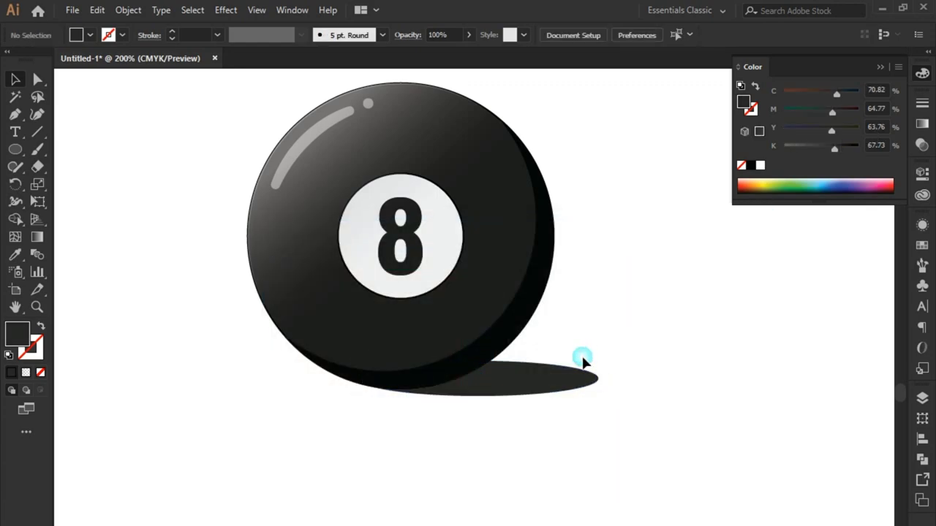
pyautogui.click(574, 367)
pyautogui.click(227, 10)
pyautogui.moveTo(241, 253)
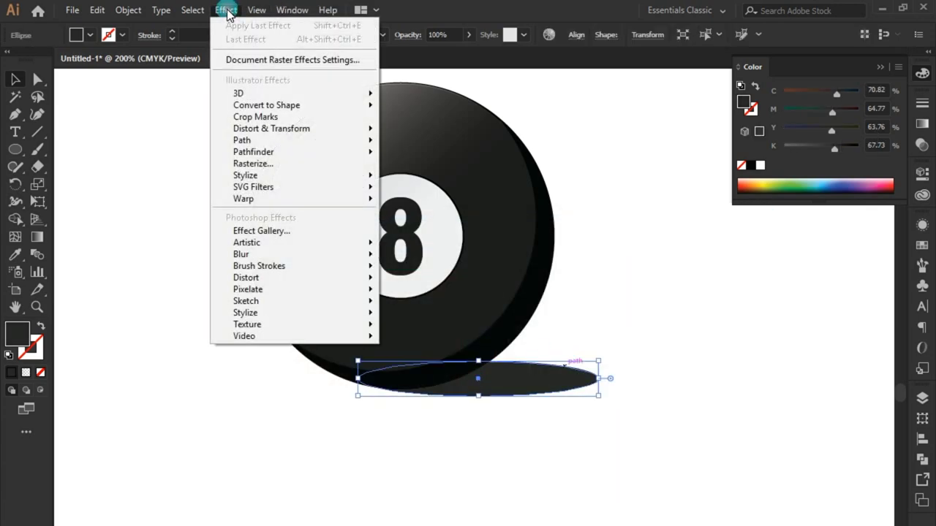
pyautogui.click(420, 255)
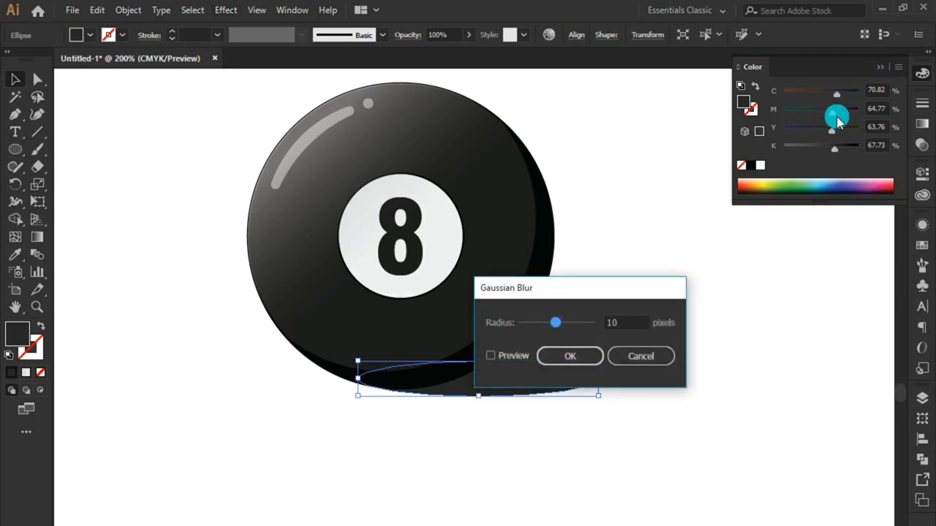
pyautogui.click(517, 358)
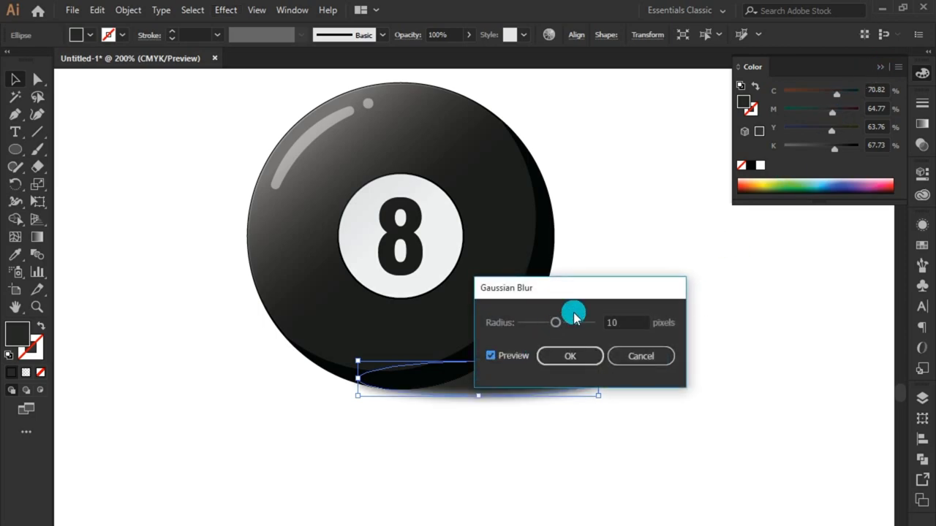
pyautogui.moveTo(579, 293); pyautogui.dragTo(622, 182)
pyautogui.click(633, 248)
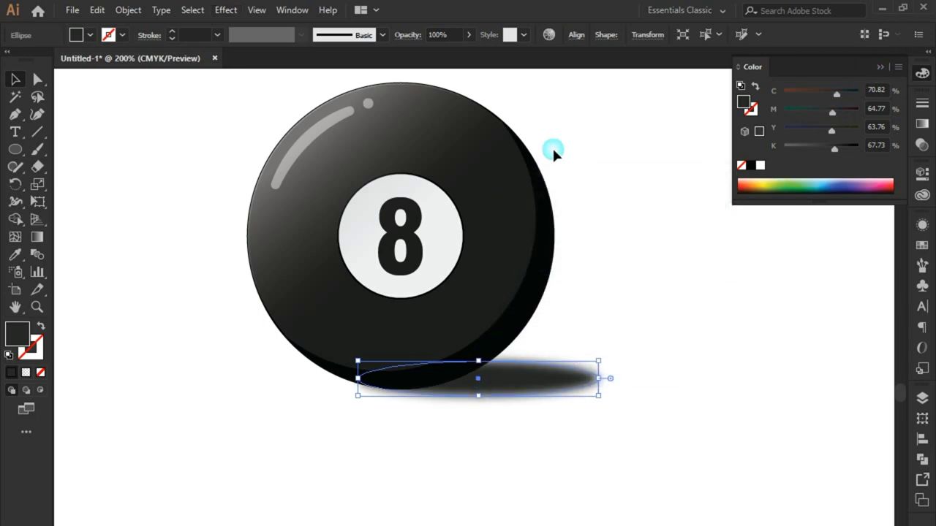
# Set the shadow's opacity to 85% and stretch it further to the right.
pyautogui.click(454, 37)
pyautogui.write('70')
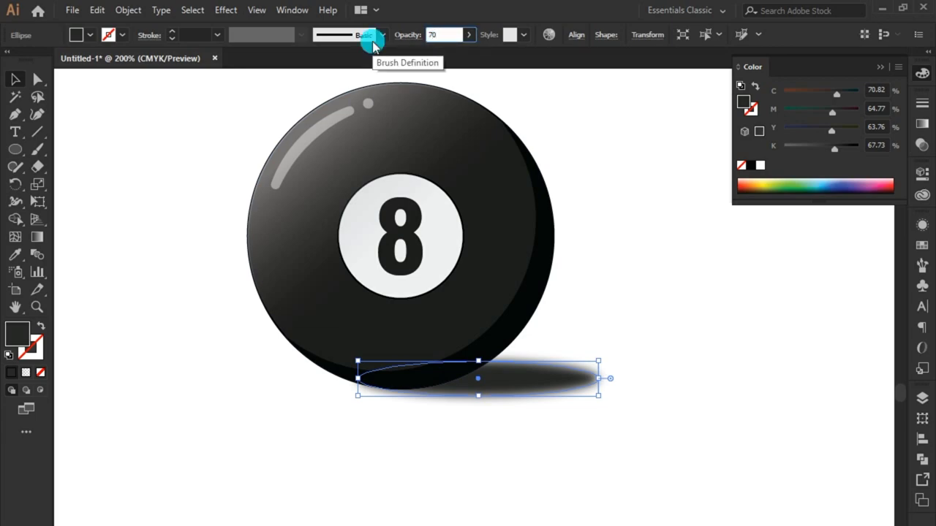
pyautogui.write('85')
pyautogui.press('Return')
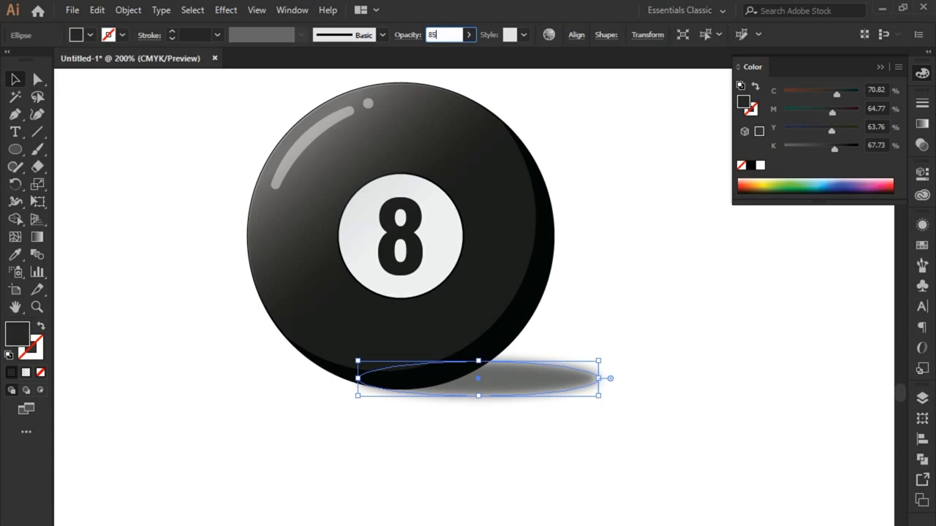
pyautogui.press('Return')
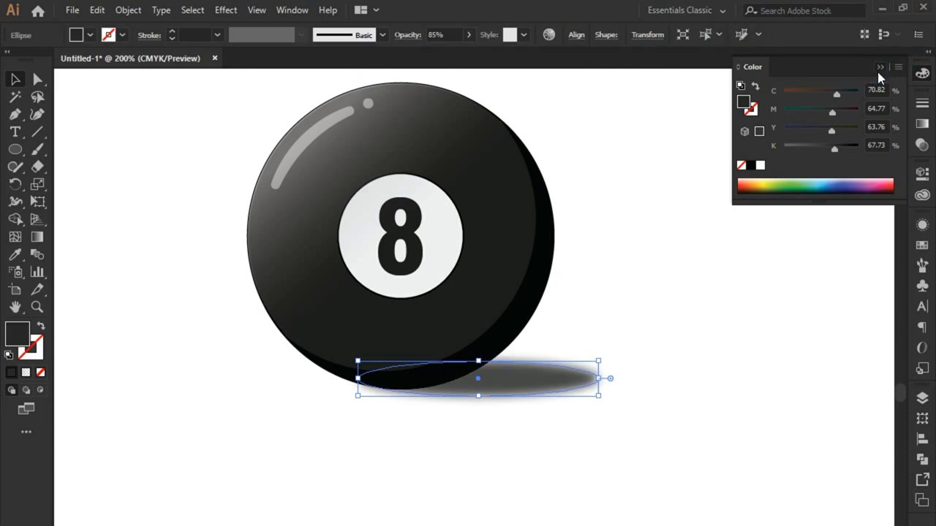
pyautogui.click(880, 68)
pyautogui.moveTo(601, 381); pyautogui.dragTo(658, 384)
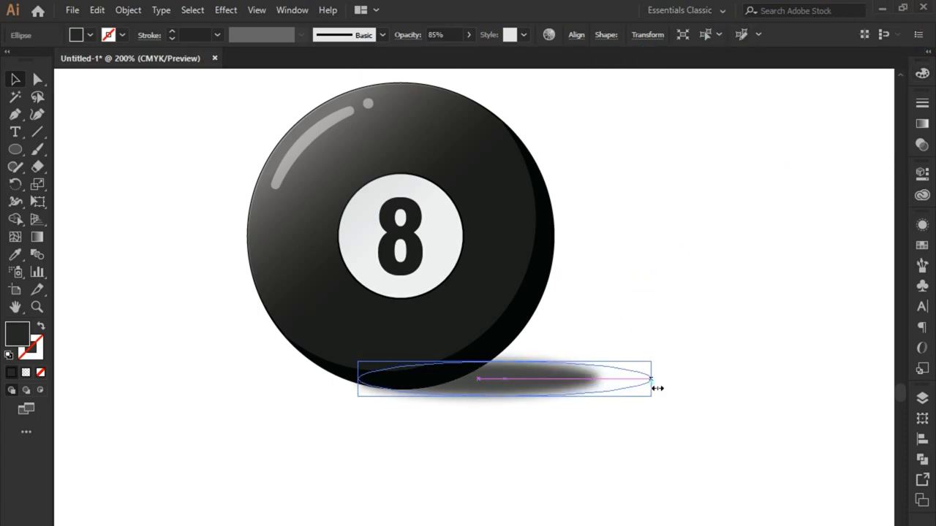
pyautogui.click(695, 415)
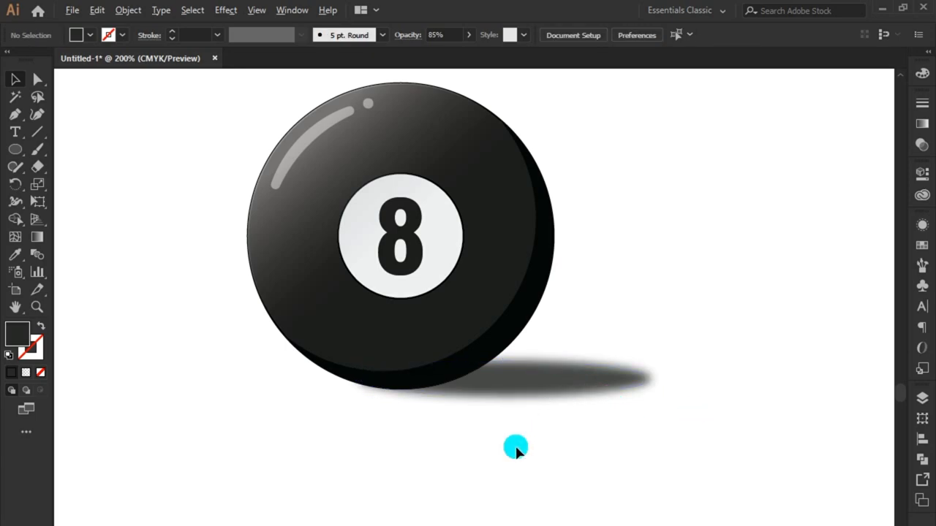
pyautogui.hotkey('ctrl', '-')
pyautogui.hotkey('ctrl', '-')
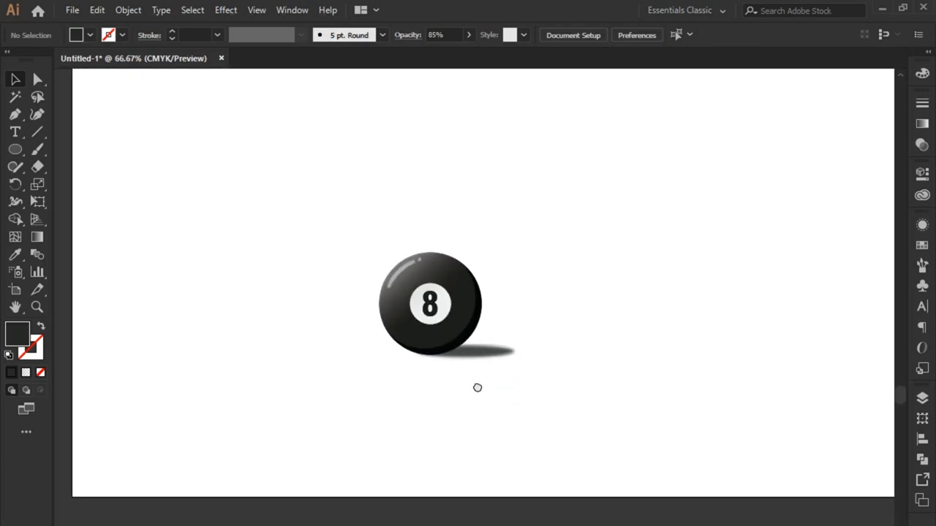
# Scale the ball and shadow up to about 616 px wide and shift them up.
pyautogui.moveTo(322, 256); pyautogui.dragTo(513, 424)
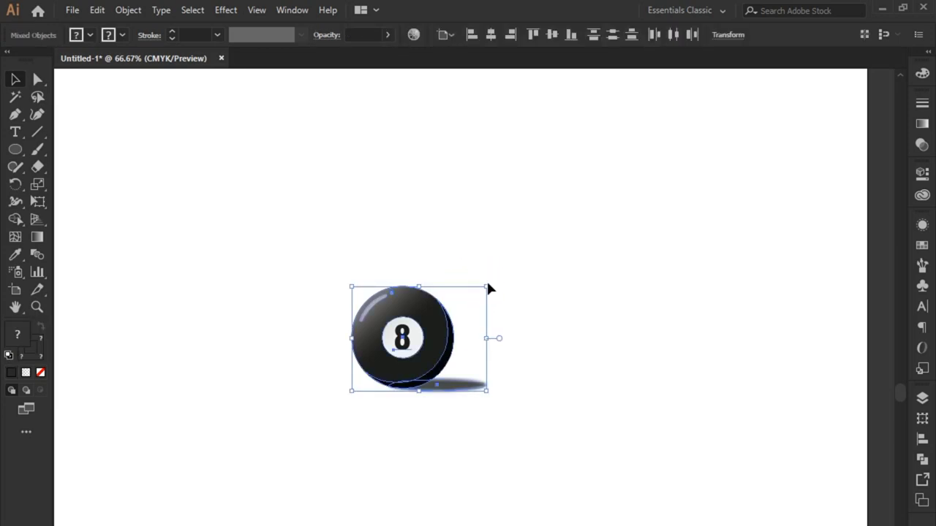
pyautogui.moveTo(286, 255); pyautogui.dragTo(514, 439)
pyautogui.moveTo(487, 291); pyautogui.dragTo(623, 156)
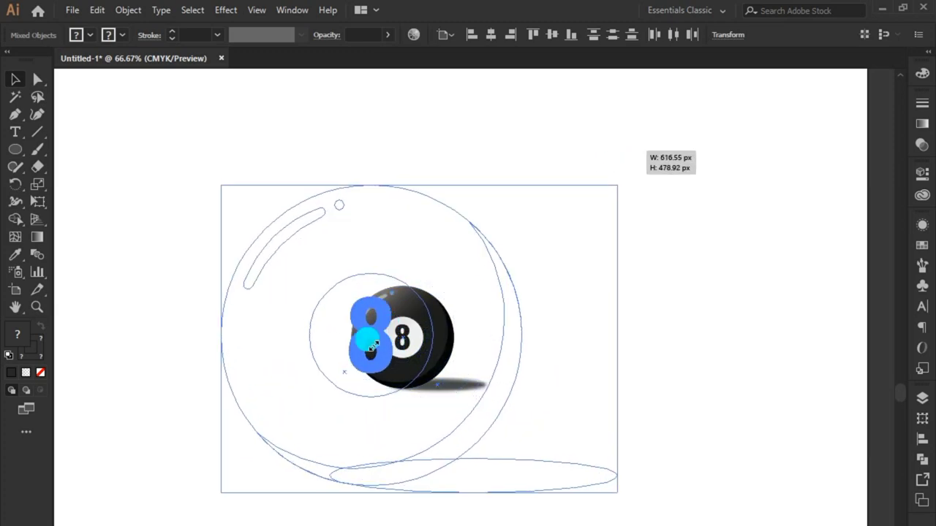
pyautogui.moveTo(373, 344); pyautogui.dragTo(384, 266)
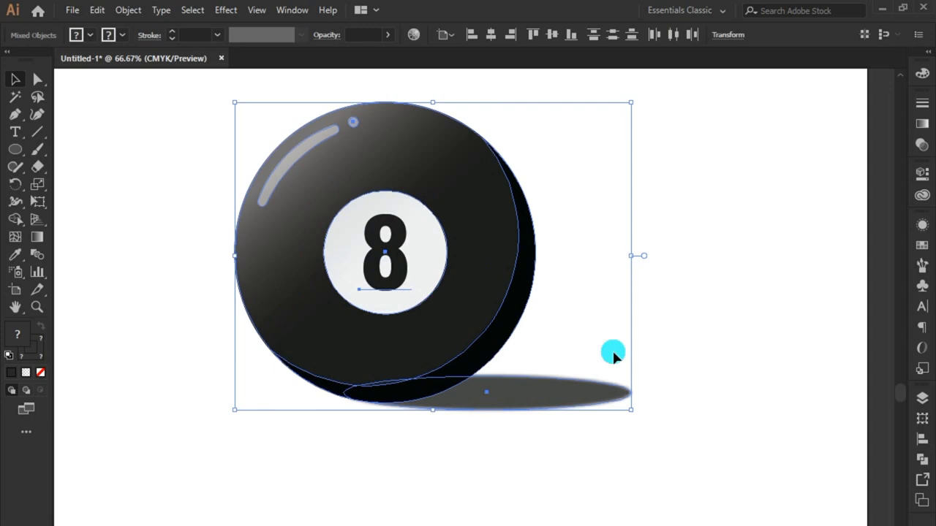
pyautogui.click(685, 285)
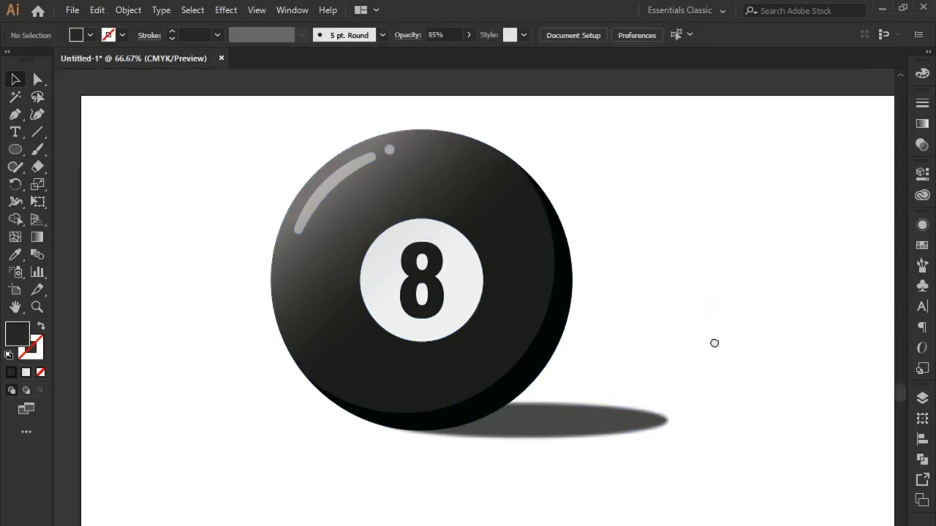
pyautogui.moveTo(672, 309); pyautogui.dragTo(700, 338)
pyautogui.scroll(1, 700, 338)
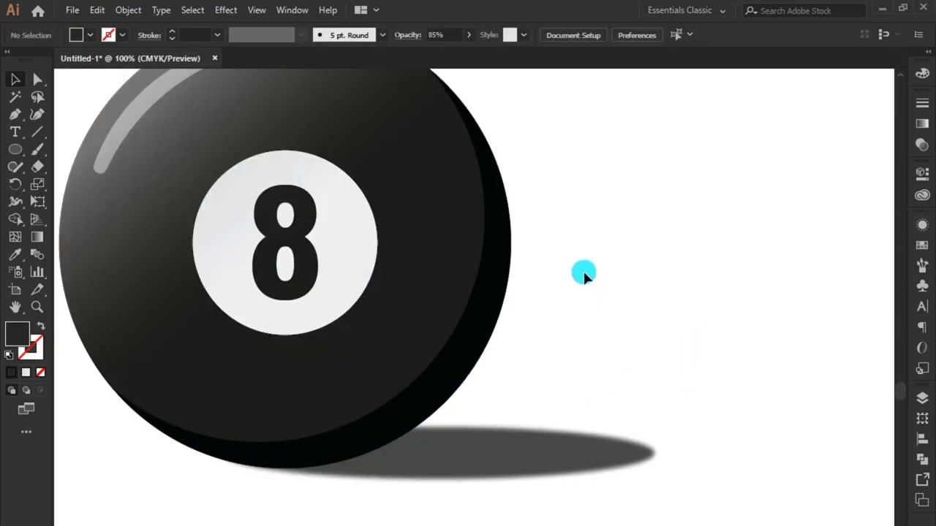
pyautogui.scroll(-1, 577, 264)
pyautogui.scroll(-1, 577, 272)
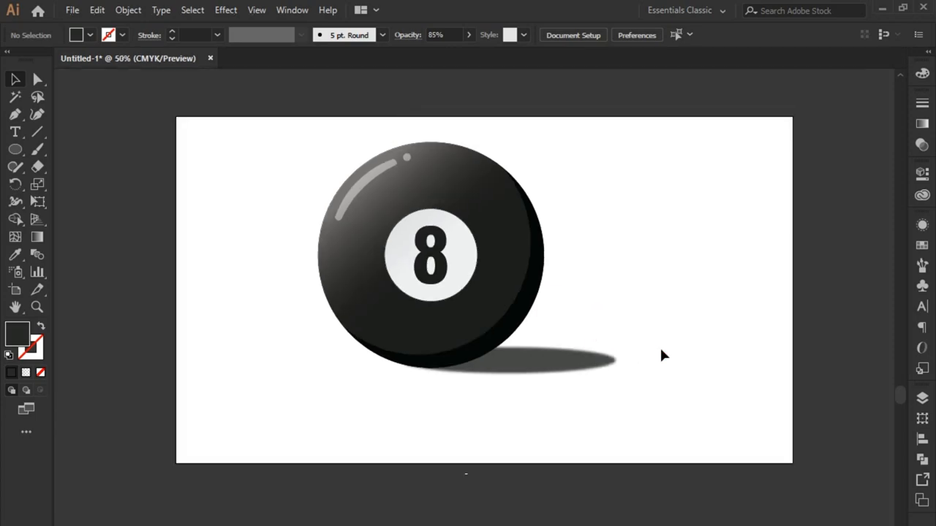
# Enter and leave isolation mode on the ball ellipse, then select the ball's dark rim.
pyautogui.click(523, 307)
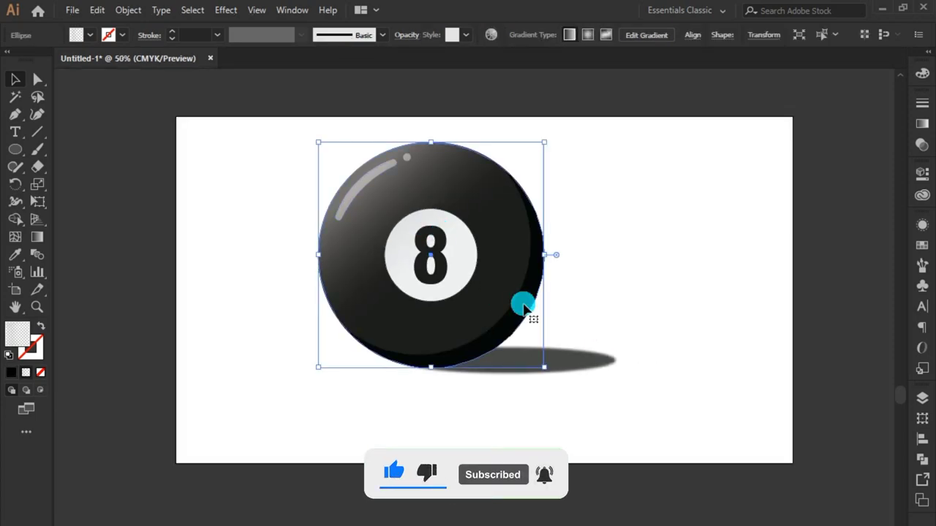
pyautogui.doubleClick(523, 307)
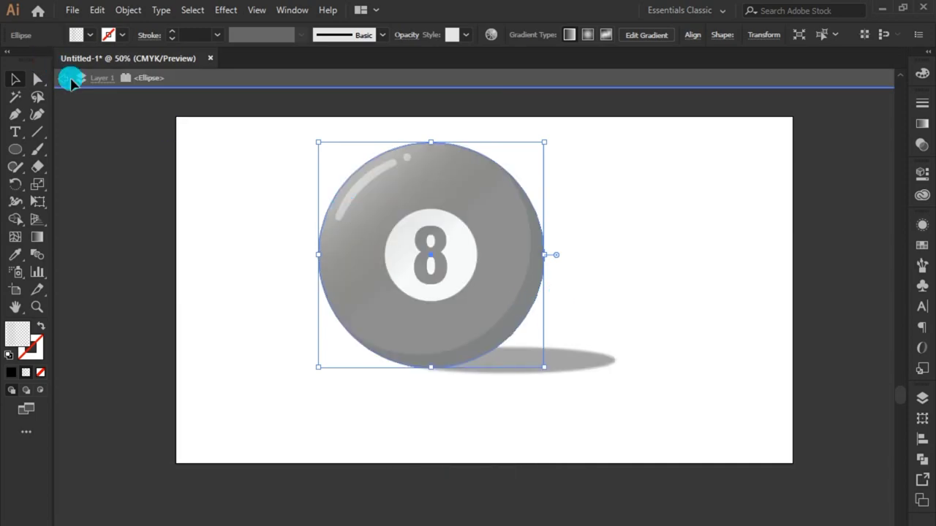
pyautogui.click(129, 115)
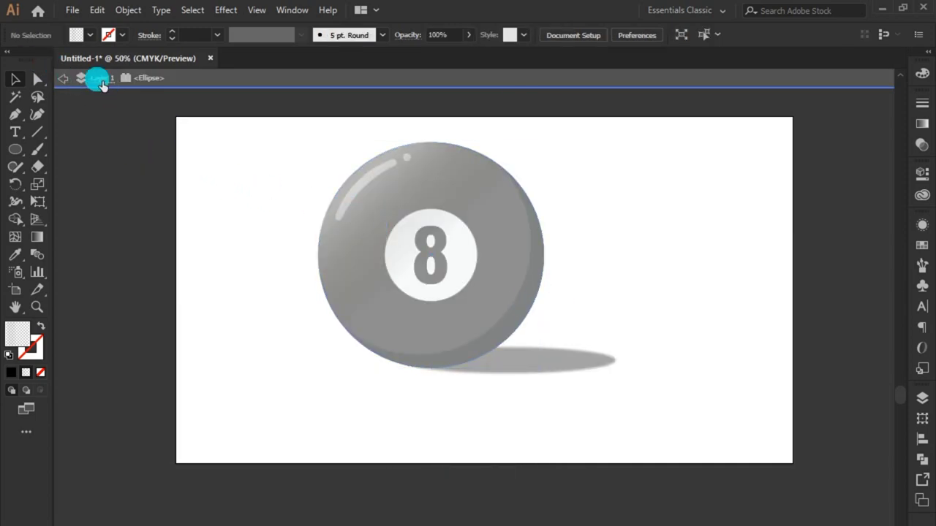
pyautogui.click(66, 79)
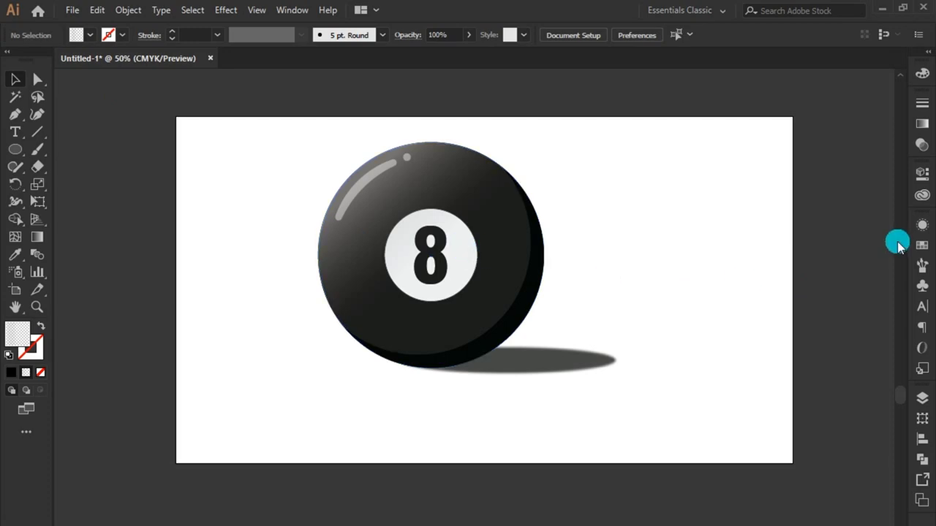
pyautogui.click(924, 227)
pyautogui.click(538, 335)
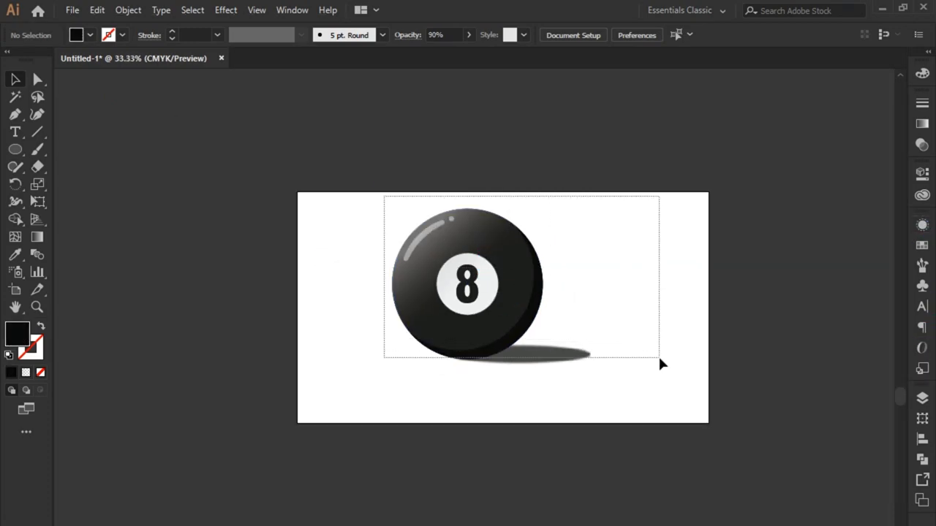
# Shrink the ball and shadow near the artboard centre, then draw an artboard-sized rectangle.
pyautogui.moveTo(382, 198); pyautogui.dragTo(659, 384)
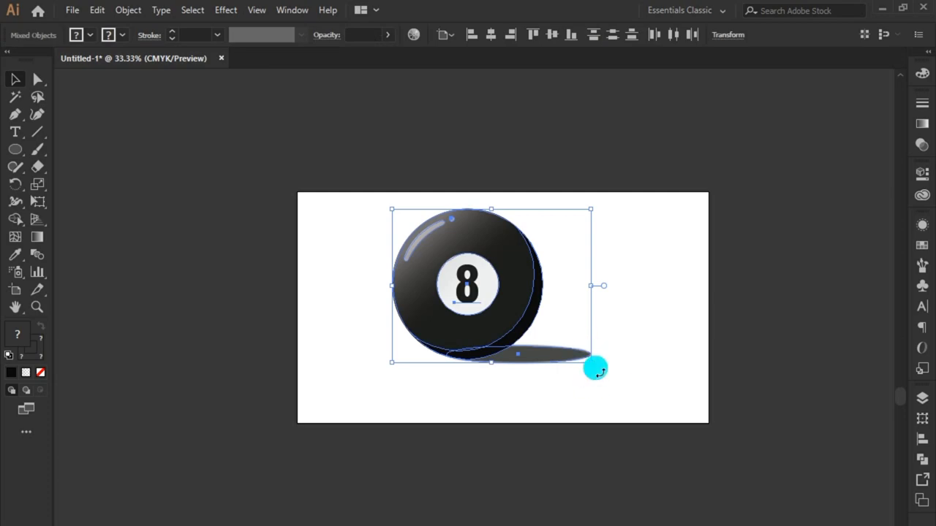
pyautogui.moveTo(597, 370)
pyautogui.mouseDown()
pyautogui.moveTo(566, 328)
pyautogui.moveTo(530, 327)
pyautogui.mouseUp()
pyautogui.click(589, 330)
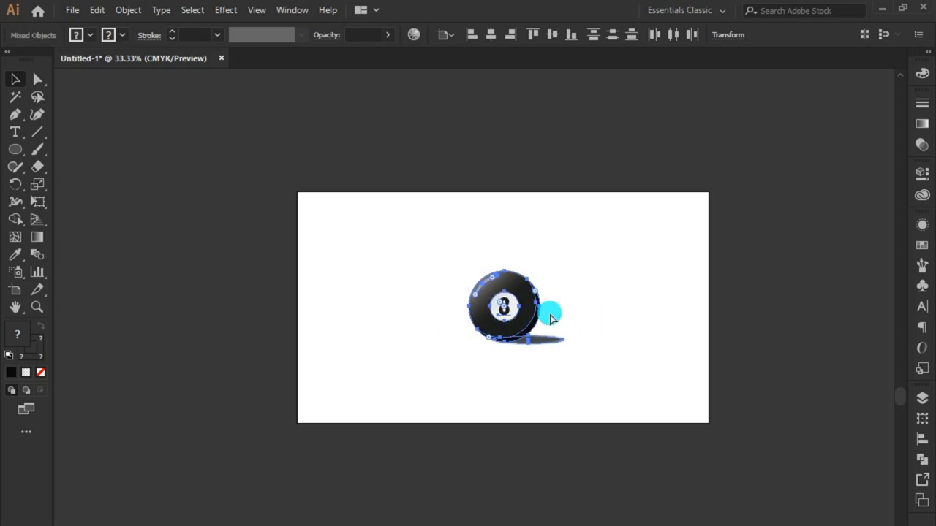
pyautogui.click(346, 242)
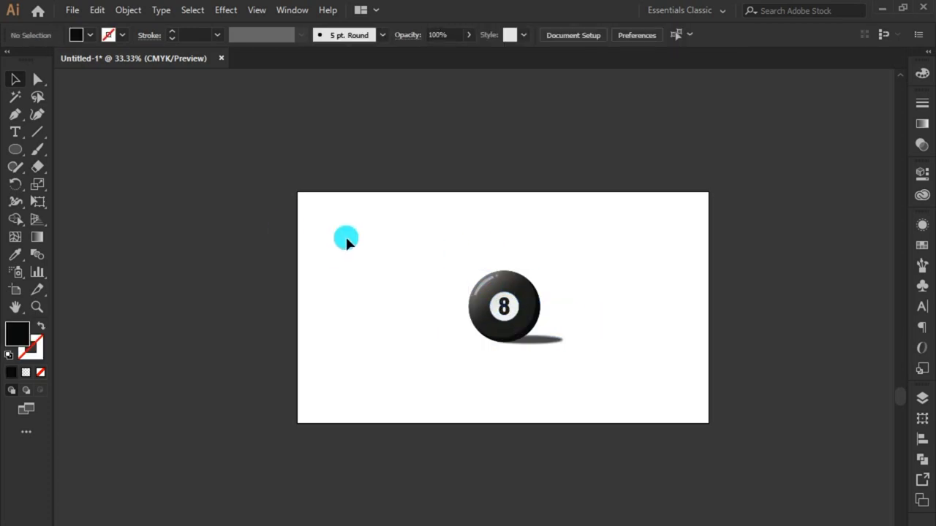
pyautogui.moveTo(16, 152); pyautogui.dragTo(48, 150)
pyautogui.moveTo(300, 193)
pyautogui.mouseDown()
pyautogui.moveTo(713, 418)
pyautogui.moveTo(714, 429)
pyautogui.mouseUp()
# Fill the backdrop rectangle with a light grey colour.
pyautogui.scroll(1, 706, 428)
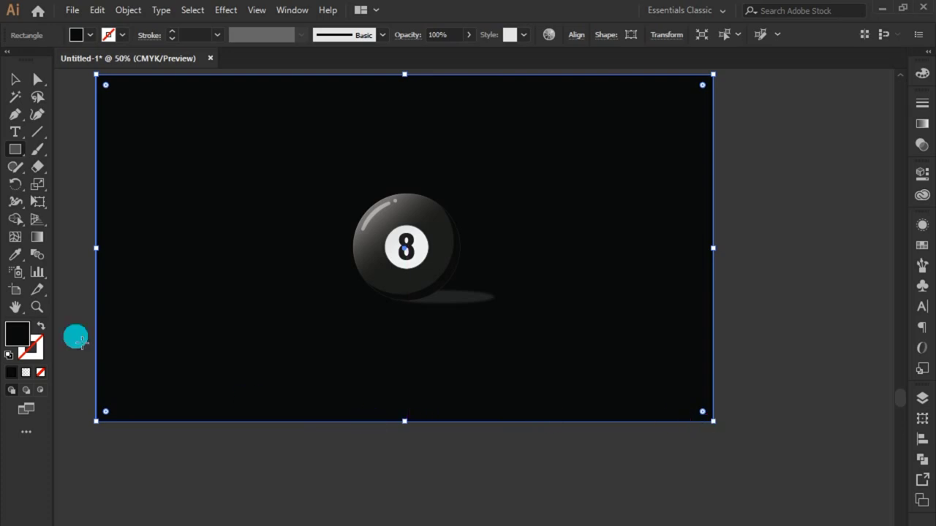
pyautogui.doubleClick(21, 341)
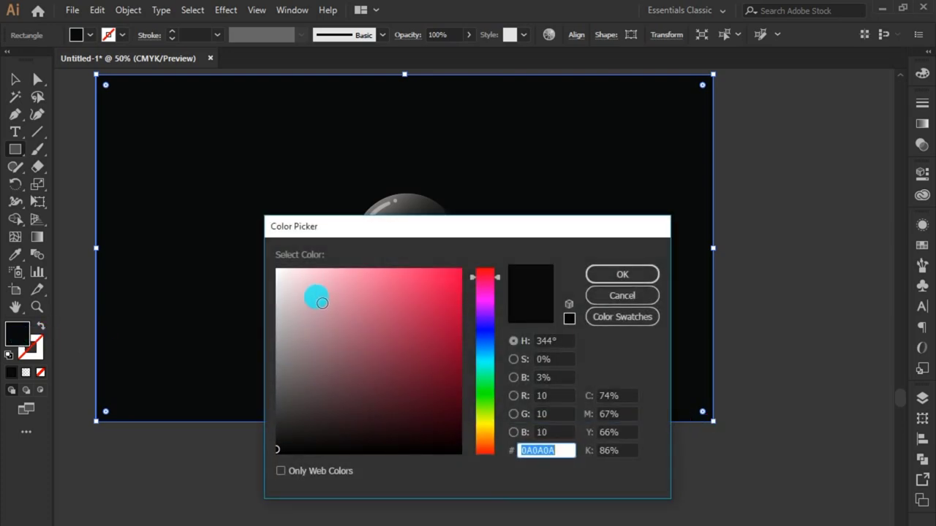
pyautogui.moveTo(315, 295); pyautogui.dragTo(253, 307)
pyautogui.click(622, 270)
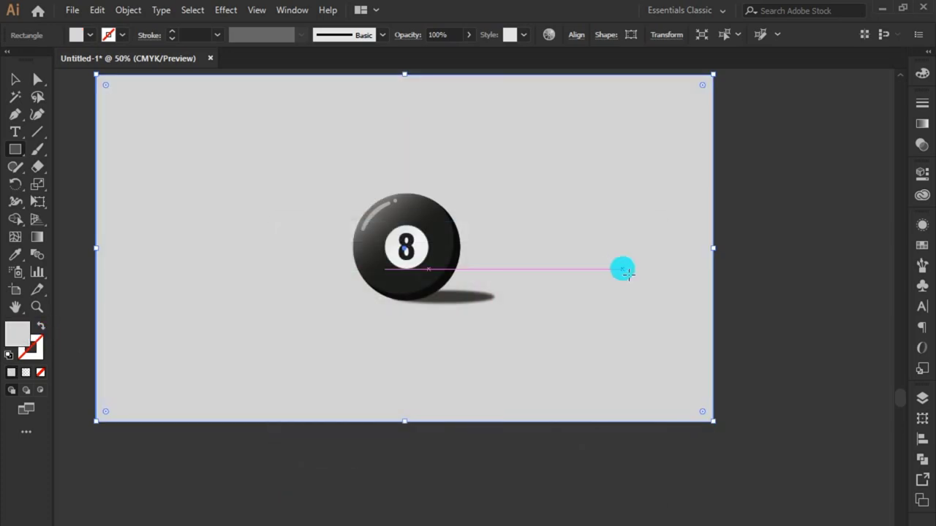
pyautogui.click(18, 80)
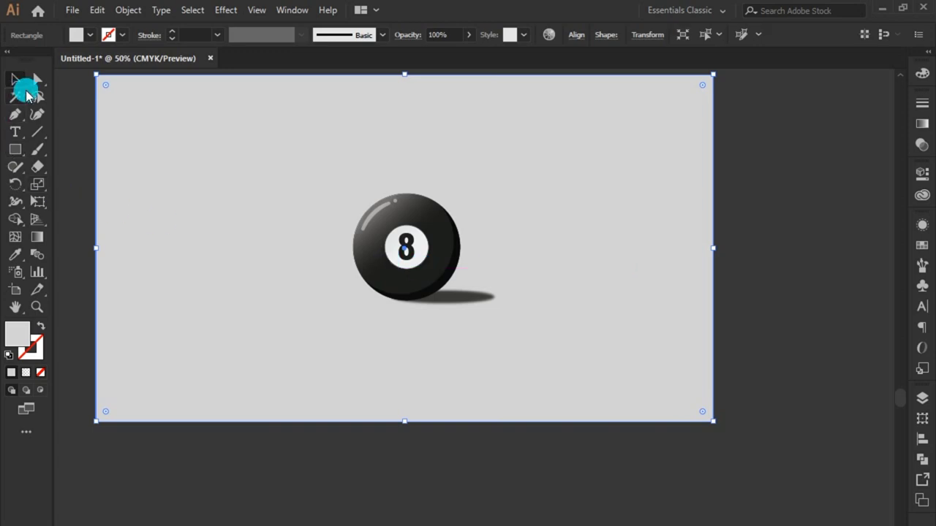
pyautogui.click(77, 163)
pyautogui.click(155, 203)
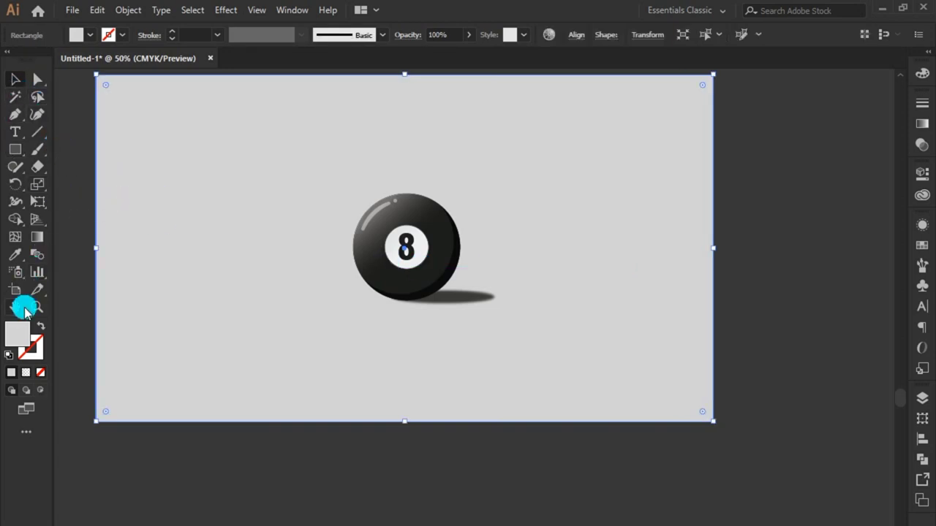
# Apply the White-Black gradient at 90°, reversed, with the black stop removed.
pyautogui.click(26, 372)
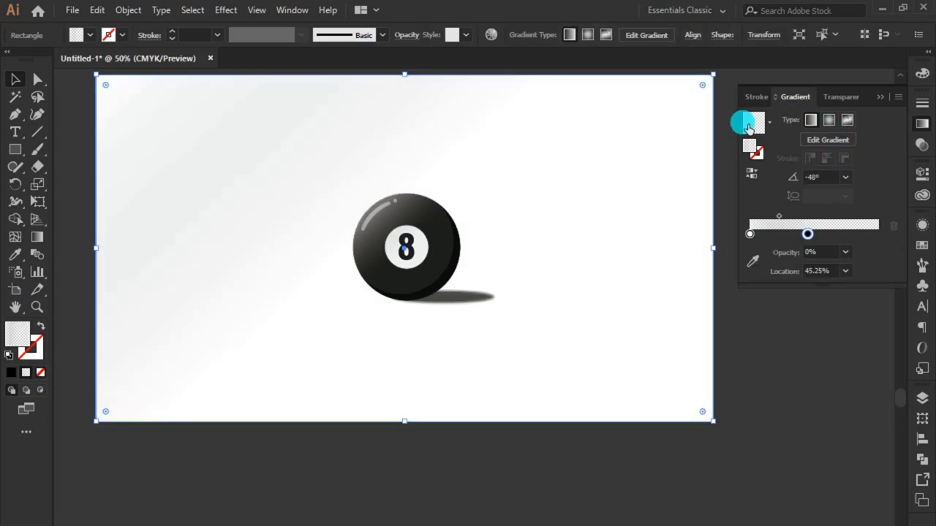
pyautogui.click(769, 122)
pyautogui.click(714, 162)
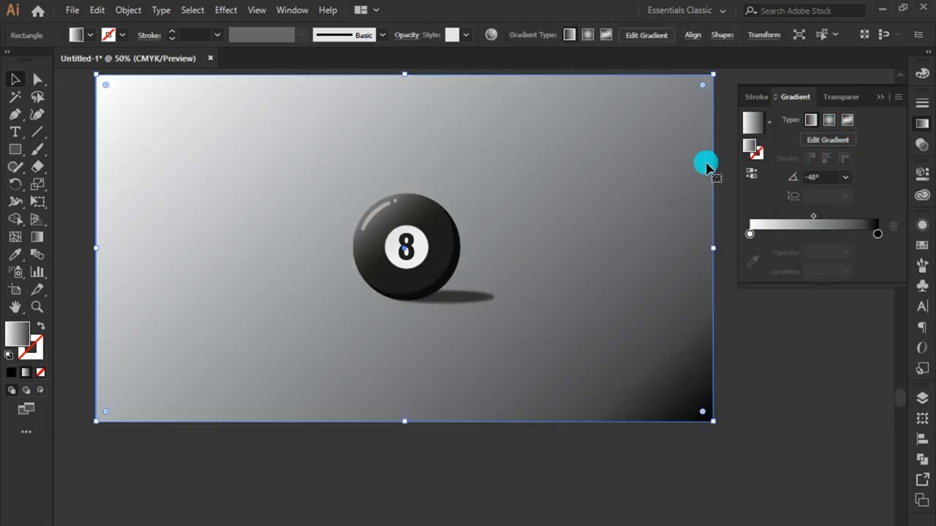
pyautogui.click(847, 178)
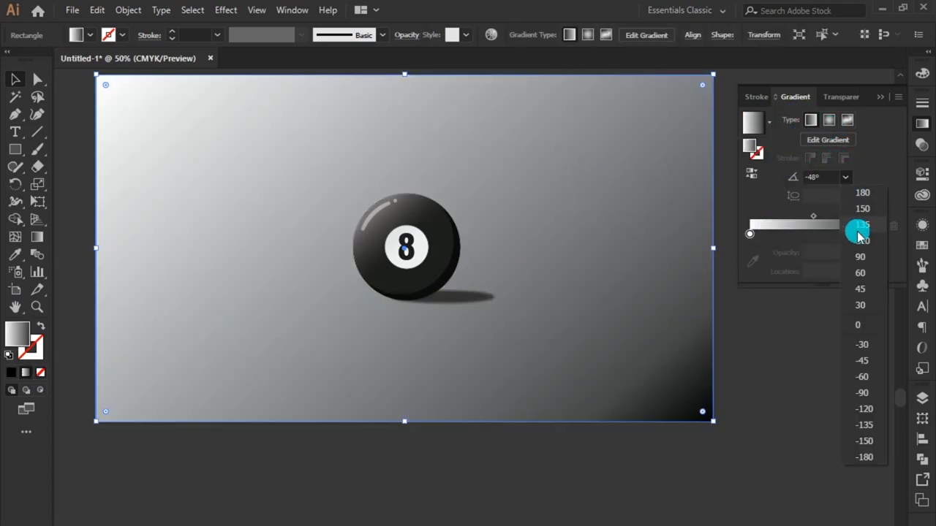
pyautogui.click(860, 257)
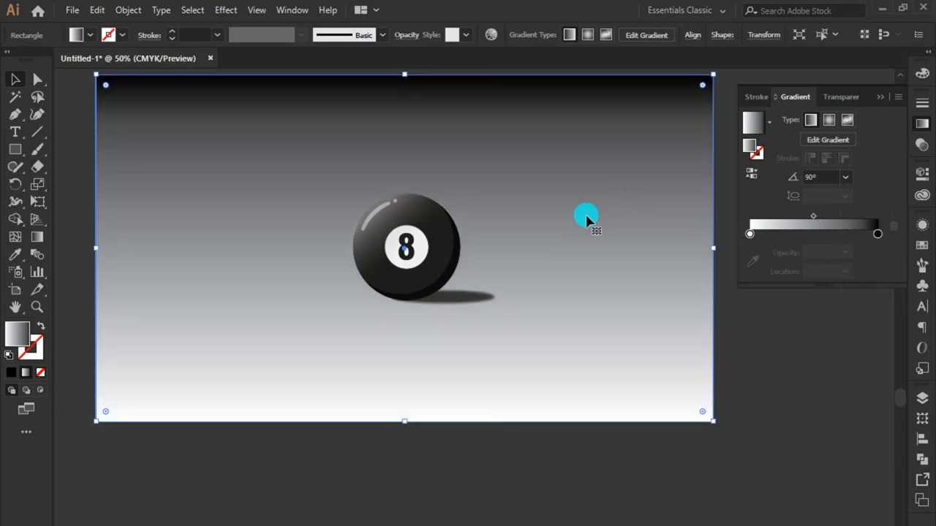
pyautogui.click(752, 174)
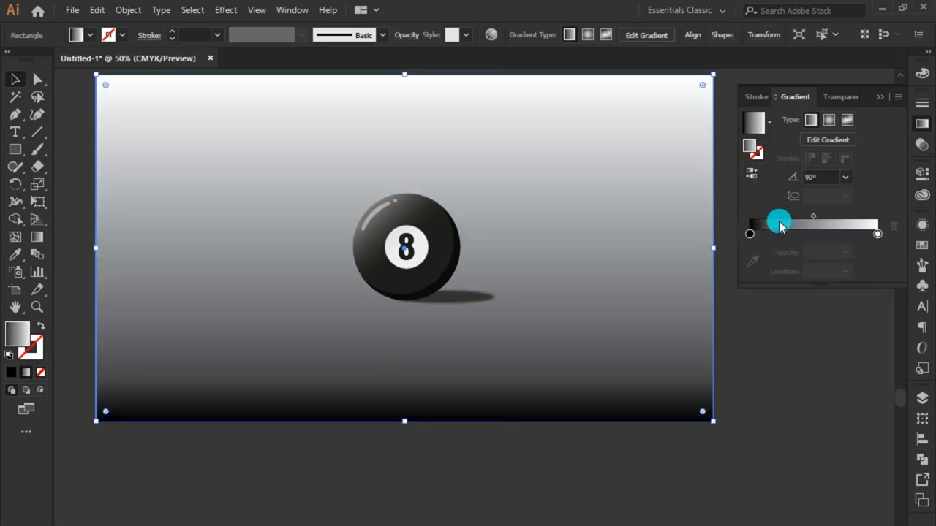
pyautogui.click(793, 233)
pyautogui.click(749, 234)
pyautogui.moveTo(749, 234)
pyautogui.mouseDown()
pyautogui.moveTo(776, 247)
pyautogui.moveTo(750, 234)
pyautogui.mouseUp()
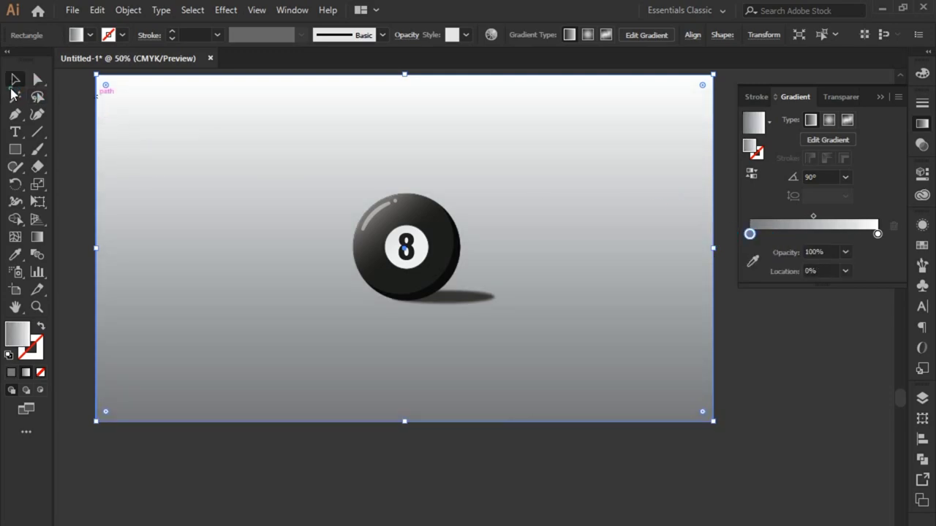
pyautogui.click(16, 148)
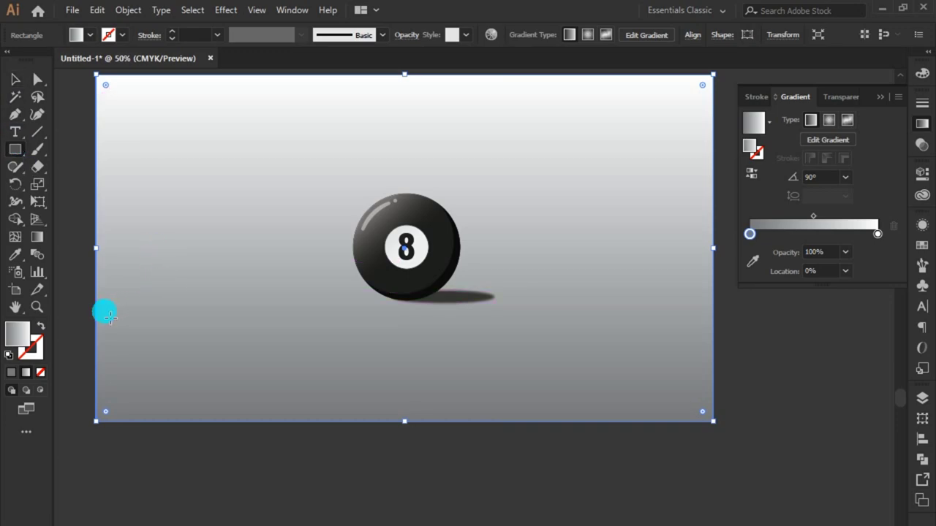
# Draw a 1280 x 218.71 px floor strip along the artboard bottom and reverse its gradient.
pyautogui.moveTo(99, 320); pyautogui.dragTo(721, 428)
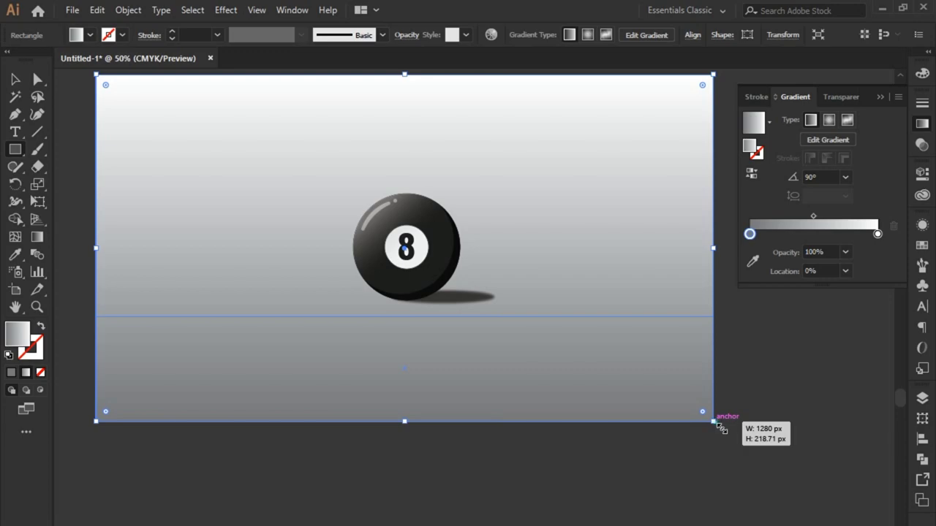
pyautogui.moveTo(721, 429); pyautogui.dragTo(722, 429)
pyautogui.click(14, 84)
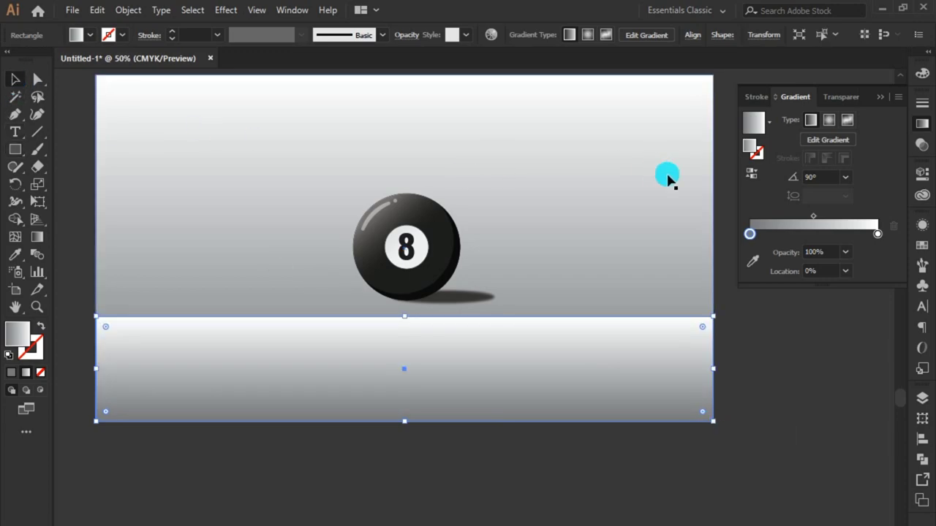
pyautogui.click(751, 173)
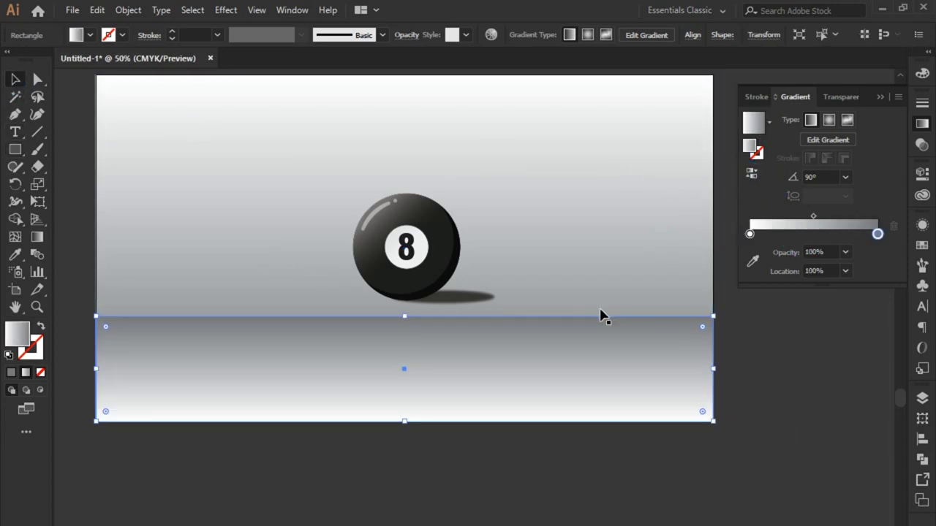
# Redraw the floor strip's gradient from the artboard bottom up to the ball.
pyautogui.click(36, 236)
pyautogui.moveTo(426, 476); pyautogui.dragTo(427, 212)
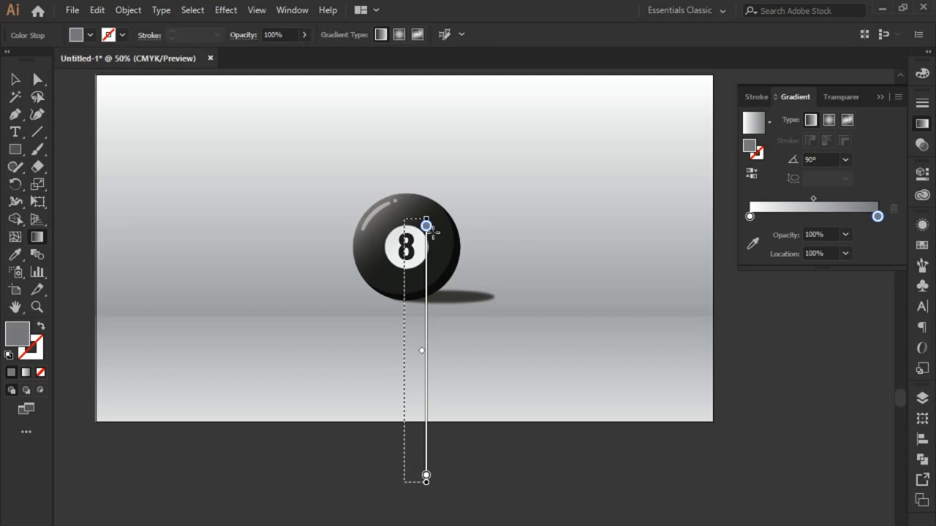
pyautogui.moveTo(430, 229); pyautogui.dragTo(426, 226)
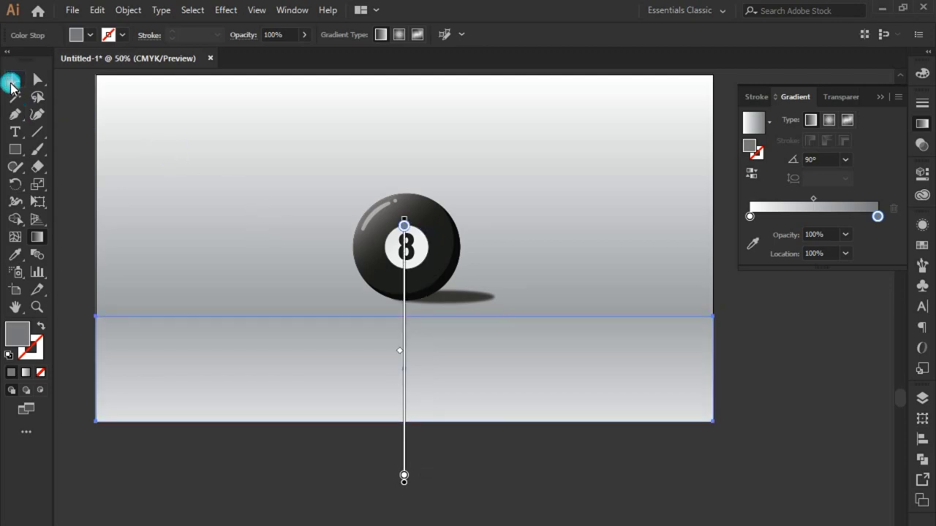
pyautogui.click(11, 84)
# Redraw the backdrop gradient vertically so it darkens toward the floor line.
pyautogui.click(243, 212)
pyautogui.click(26, 239)
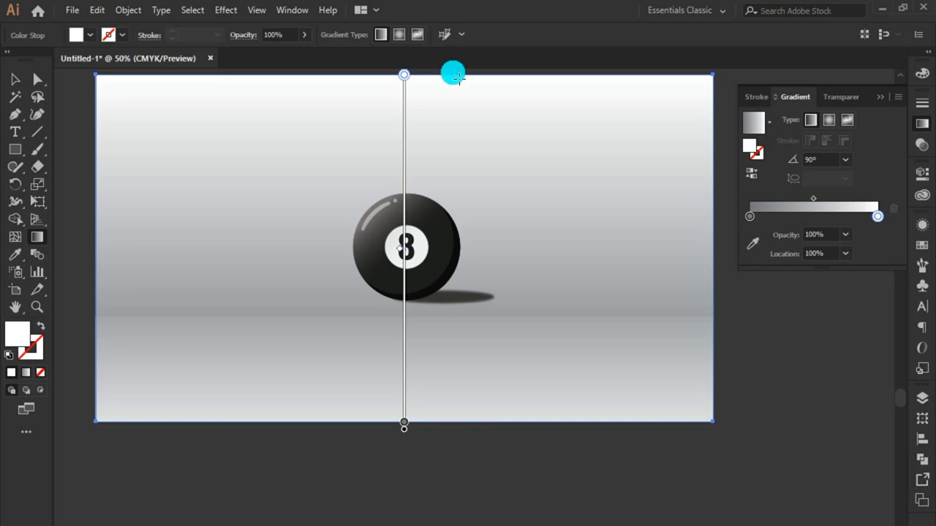
pyautogui.scroll(-1, 453, 87)
pyautogui.moveTo(458, 91); pyautogui.dragTo(461, 167)
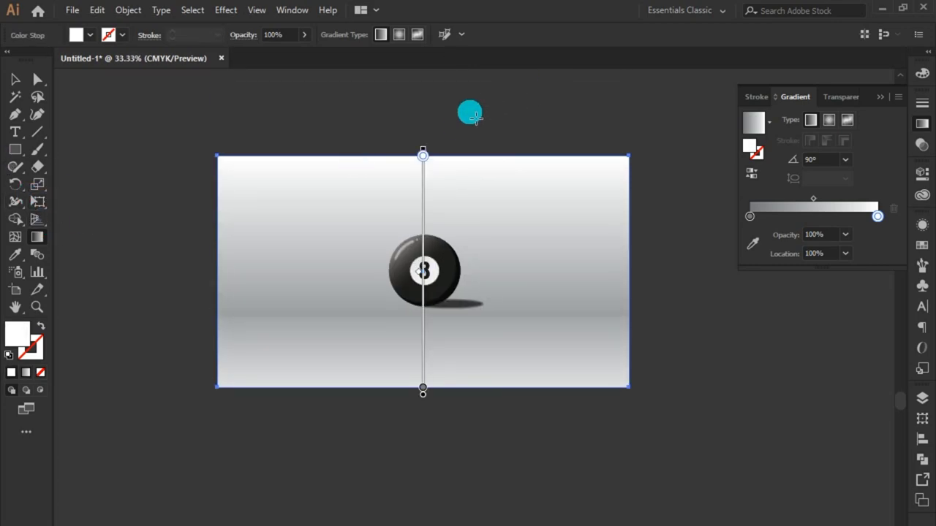
pyautogui.moveTo(440, 114)
pyautogui.mouseDown()
pyautogui.moveTo(440, 448)
pyautogui.moveTo(423, 116)
pyautogui.mouseUp()
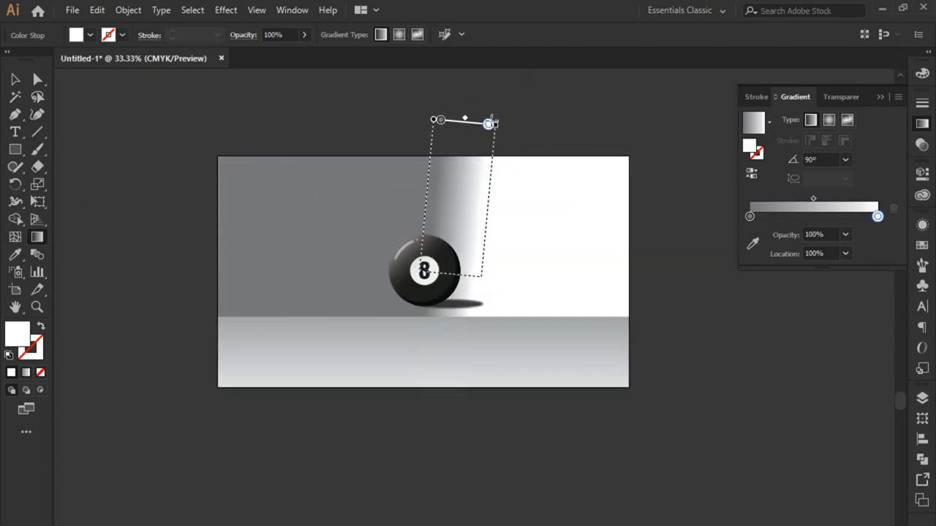
pyautogui.moveTo(466, 423); pyautogui.dragTo(467, 87)
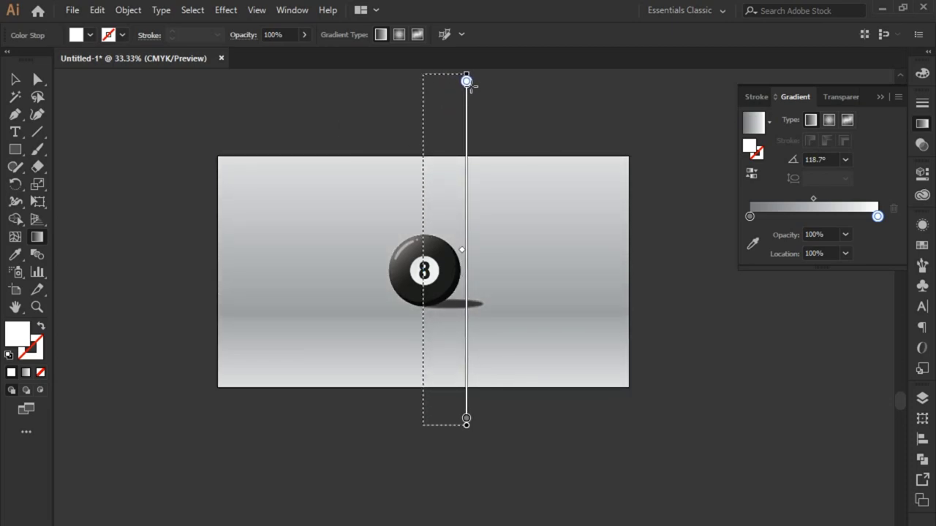
pyautogui.scroll(3, 471, 86)
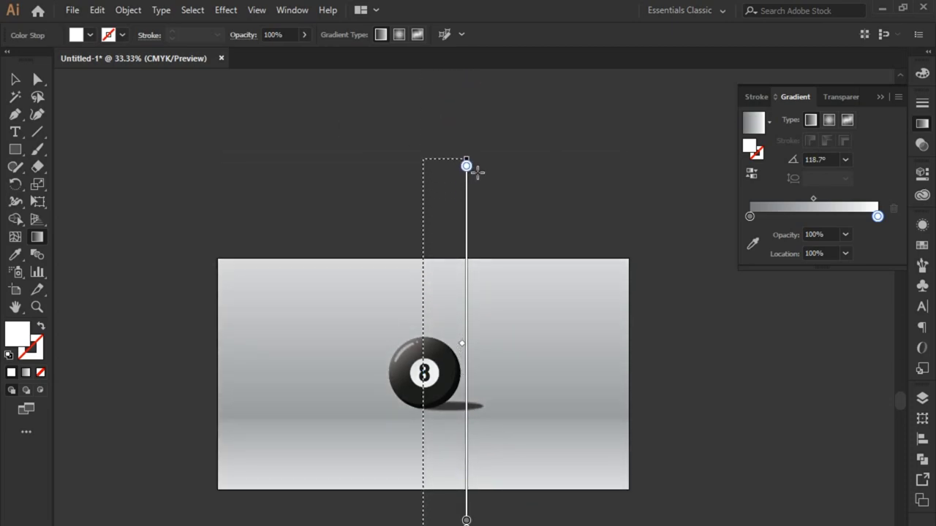
pyautogui.moveTo(477, 148)
pyautogui.mouseDown()
pyautogui.moveTo(474, 227)
pyautogui.moveTo(474, 165)
pyautogui.mouseUp()
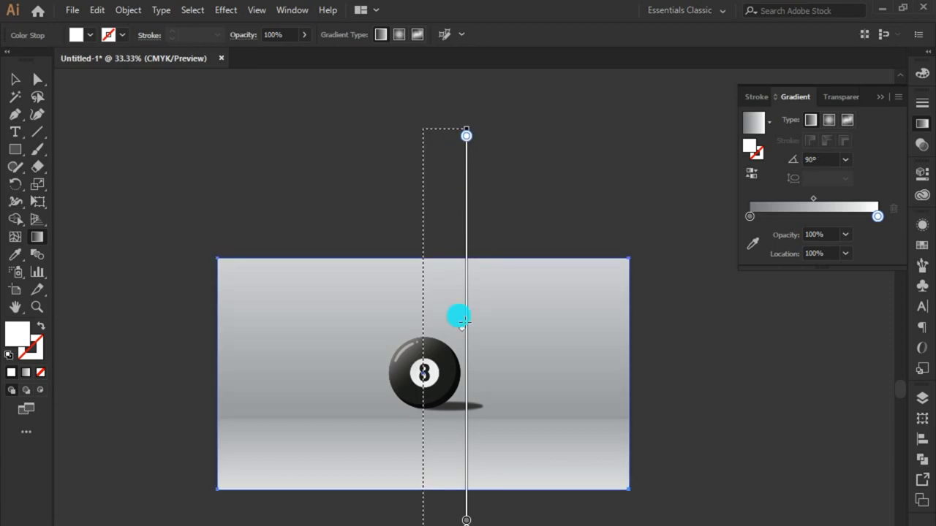
pyautogui.moveTo(457, 315); pyautogui.dragTo(429, 359)
pyautogui.scroll(-3, 447, 309)
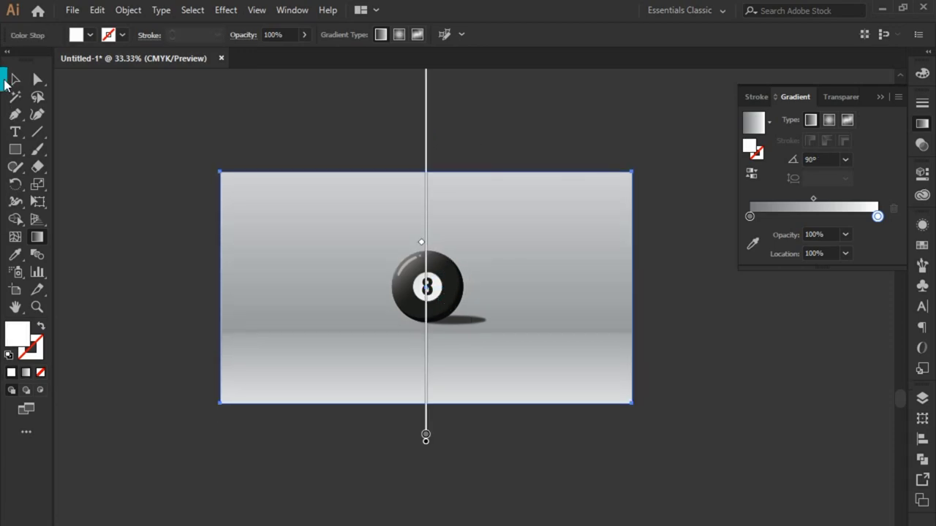
pyautogui.click(15, 79)
pyautogui.click(386, 297)
pyautogui.scroll(1, 386, 297)
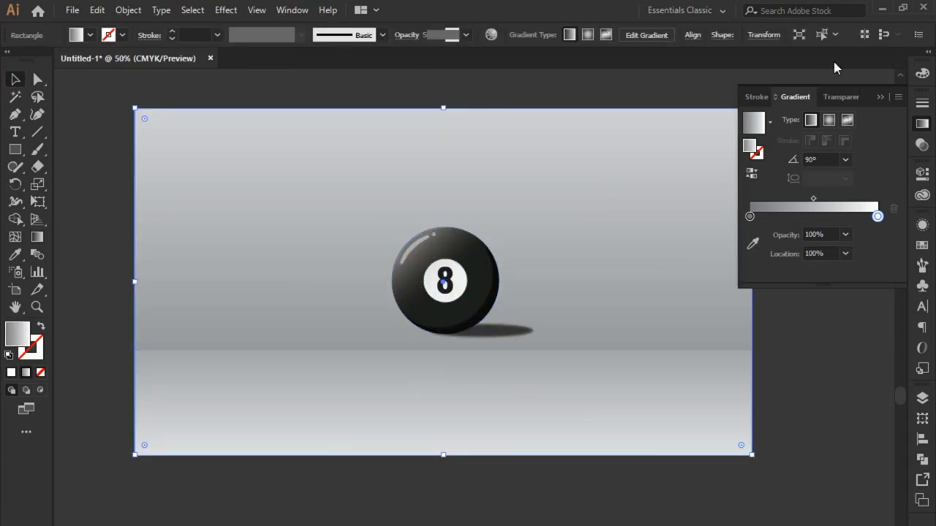
# Move the 8-ball down onto the floor line and bring it in front of the strip.
pyautogui.click(837, 70)
pyautogui.click(874, 97)
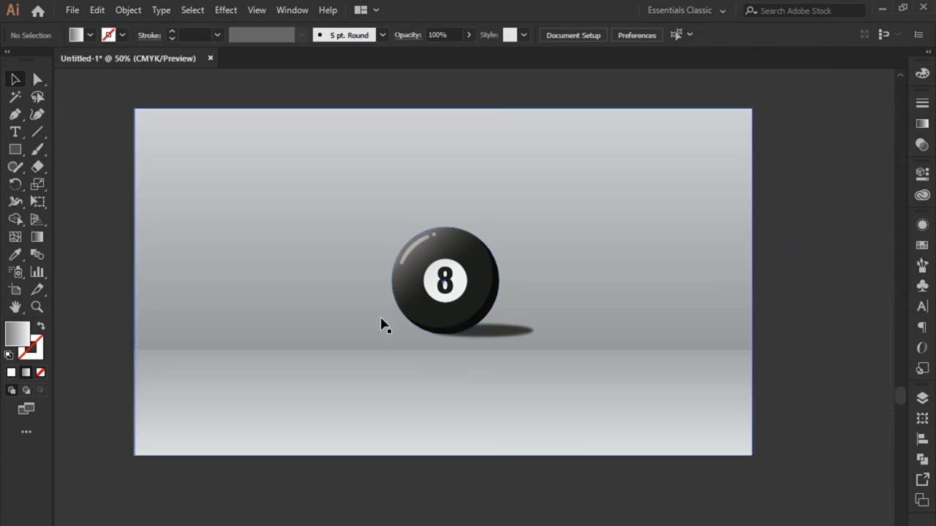
pyautogui.click(411, 304)
pyautogui.moveTo(440, 291); pyautogui.dragTo(455, 344)
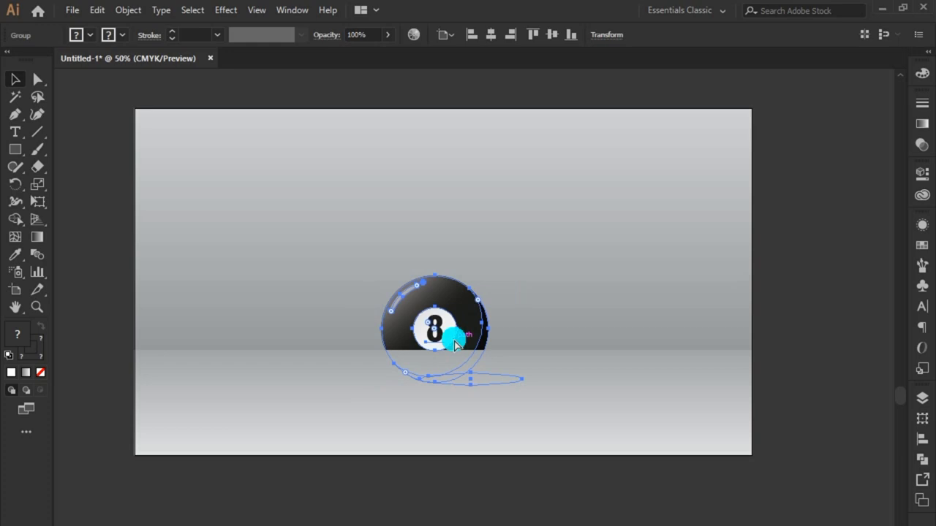
pyautogui.hotkey('ctrl', 'shift', ']')
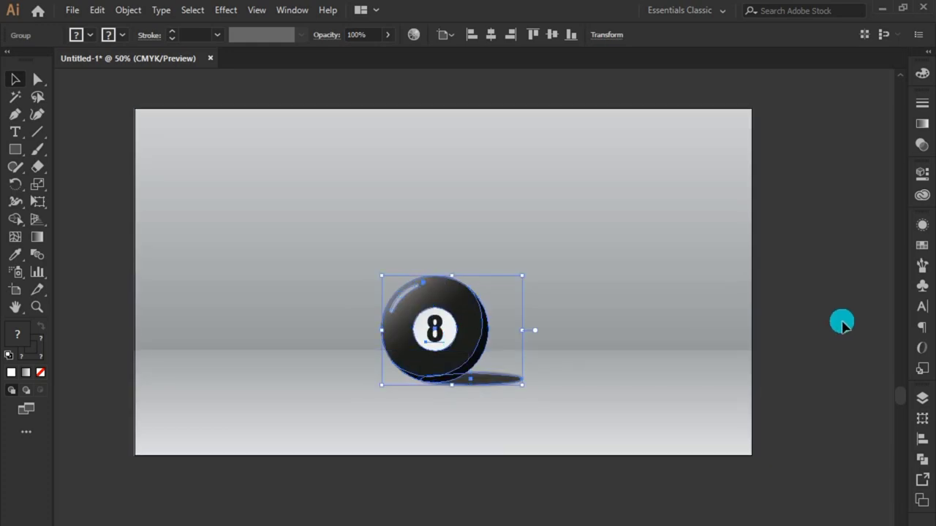
pyautogui.click(841, 324)
pyautogui.click(475, 344)
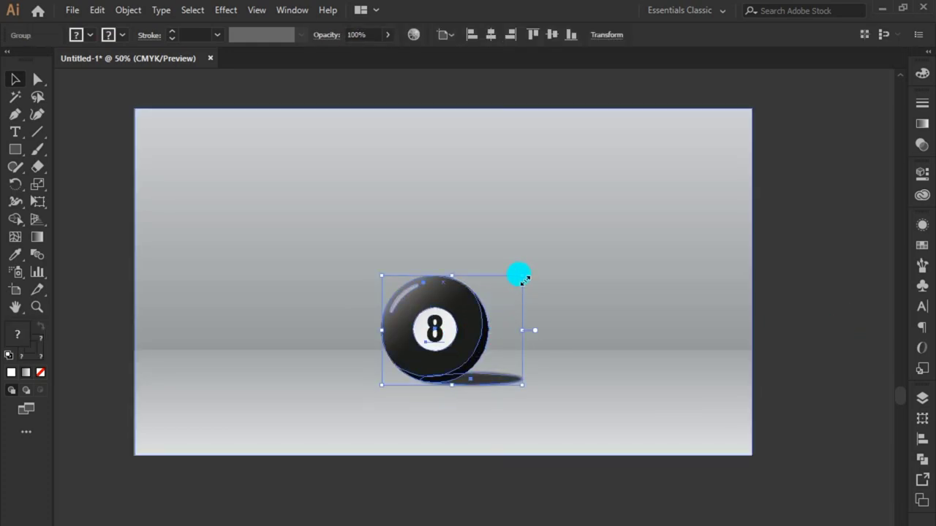
# Enlarge the 8-ball and centre it on the background key object, resting on the floor.
pyautogui.moveTo(522, 278); pyautogui.dragTo(554, 251)
pyautogui.moveTo(450, 352)
pyautogui.mouseDown()
pyautogui.moveTo(477, 326)
pyautogui.moveTo(469, 334)
pyautogui.mouseUp()
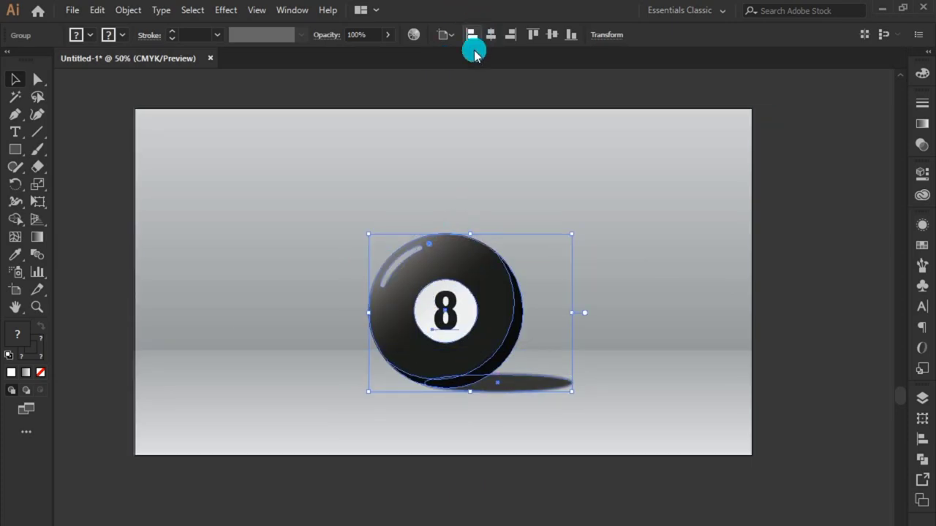
pyautogui.keyDown('shift'); pyautogui.click(482, 130); pyautogui.keyUp('shift')
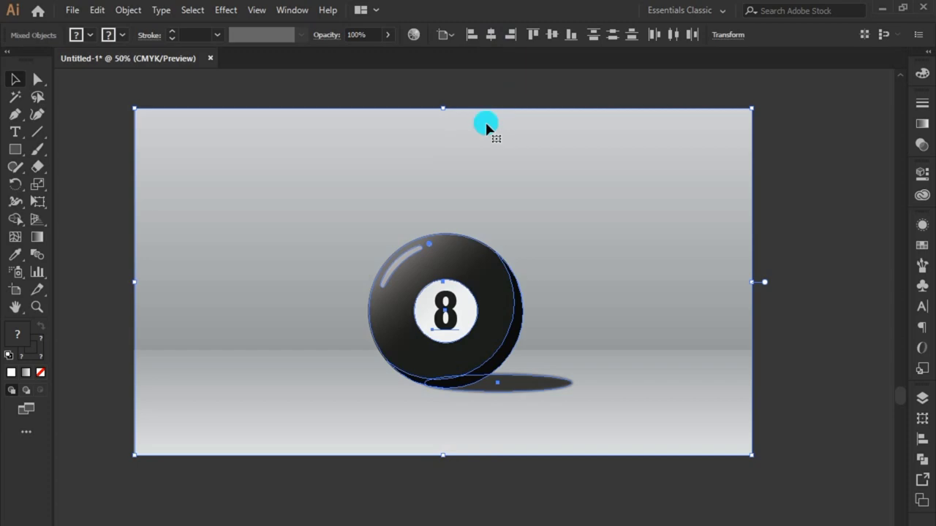
pyautogui.click(487, 126)
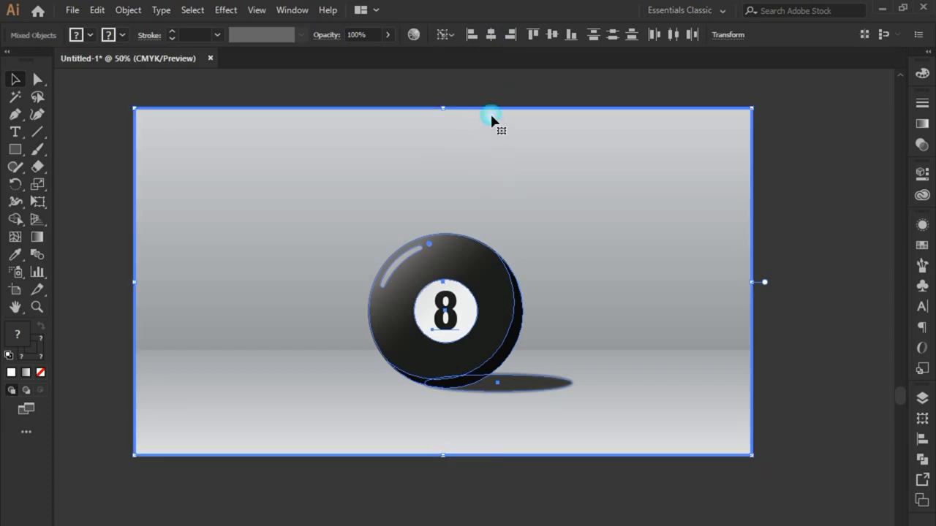
pyautogui.click(554, 40)
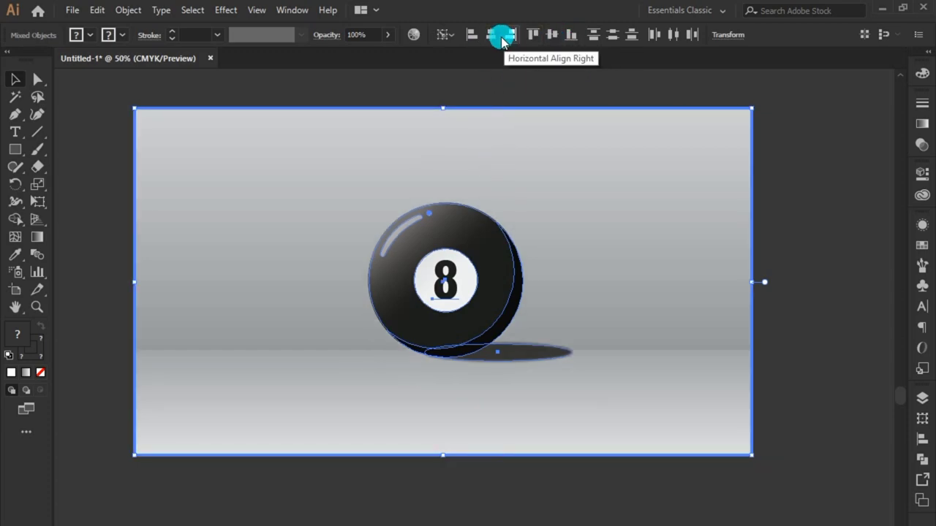
pyautogui.click(493, 36)
pyautogui.click(503, 91)
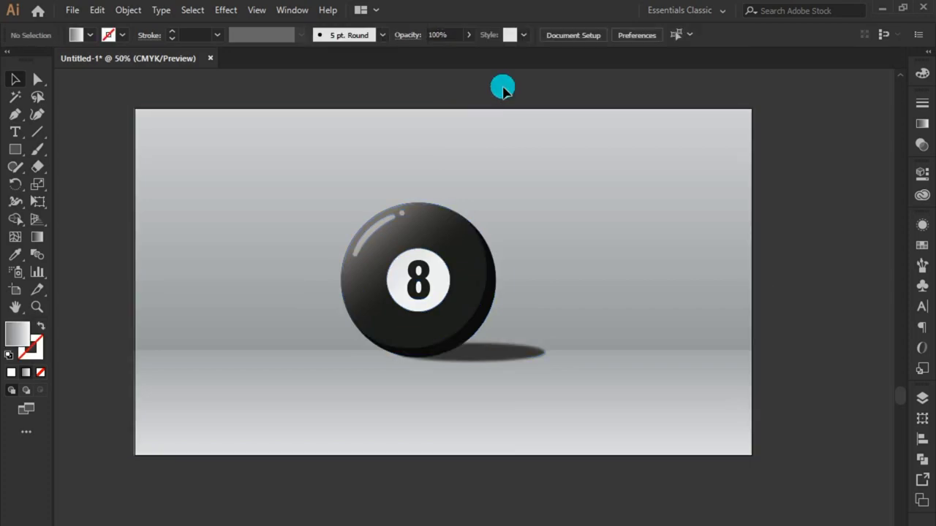
pyautogui.moveTo(436, 305); pyautogui.dragTo(471, 323)
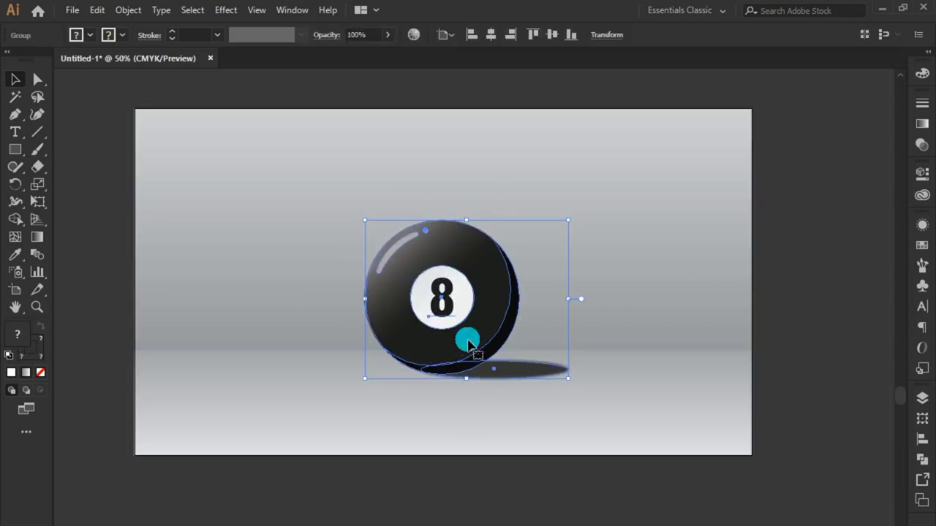
pyautogui.click(485, 497)
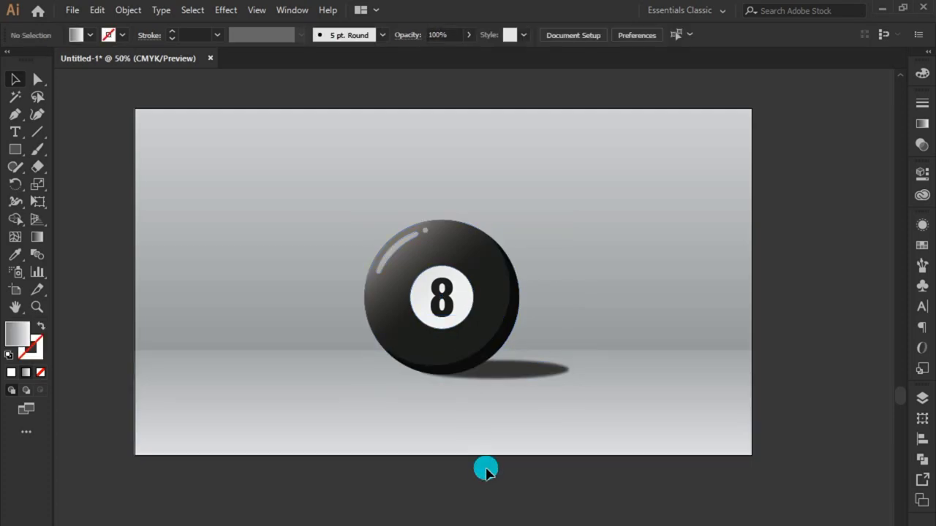